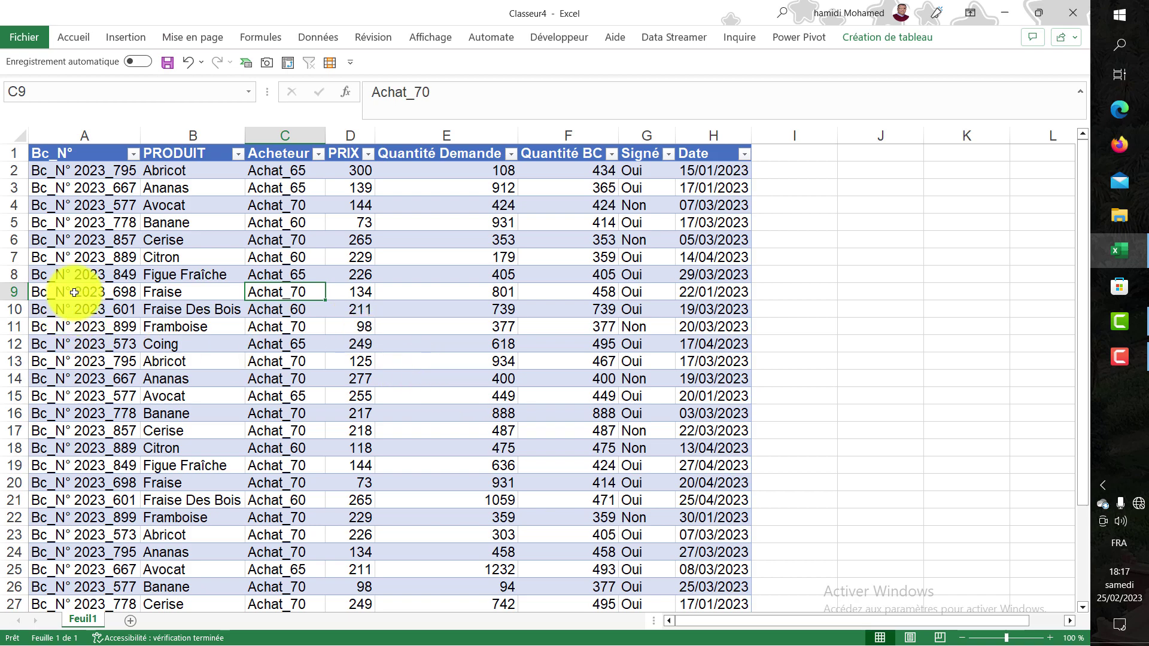
- Load the sheet's purchase table into Power Query Editor as Tableau1 via À partir de Tableau ou d'une Plage
scroll(239, 264, down, 3)
scroll(242, 273, up, 3)
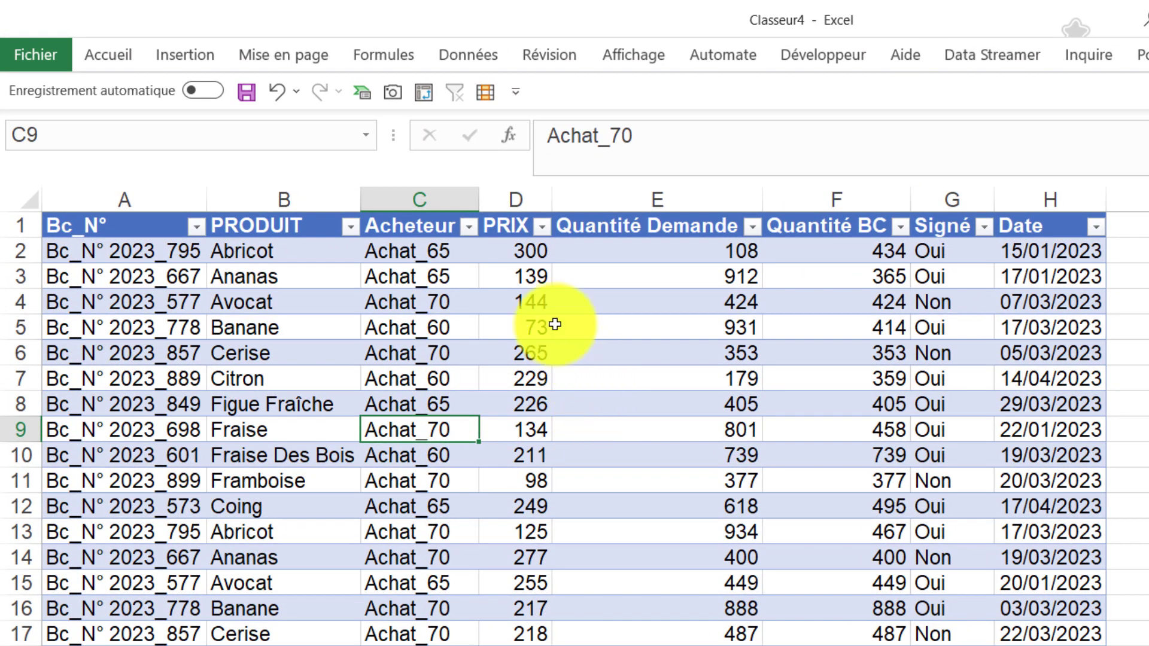
click(457, 57)
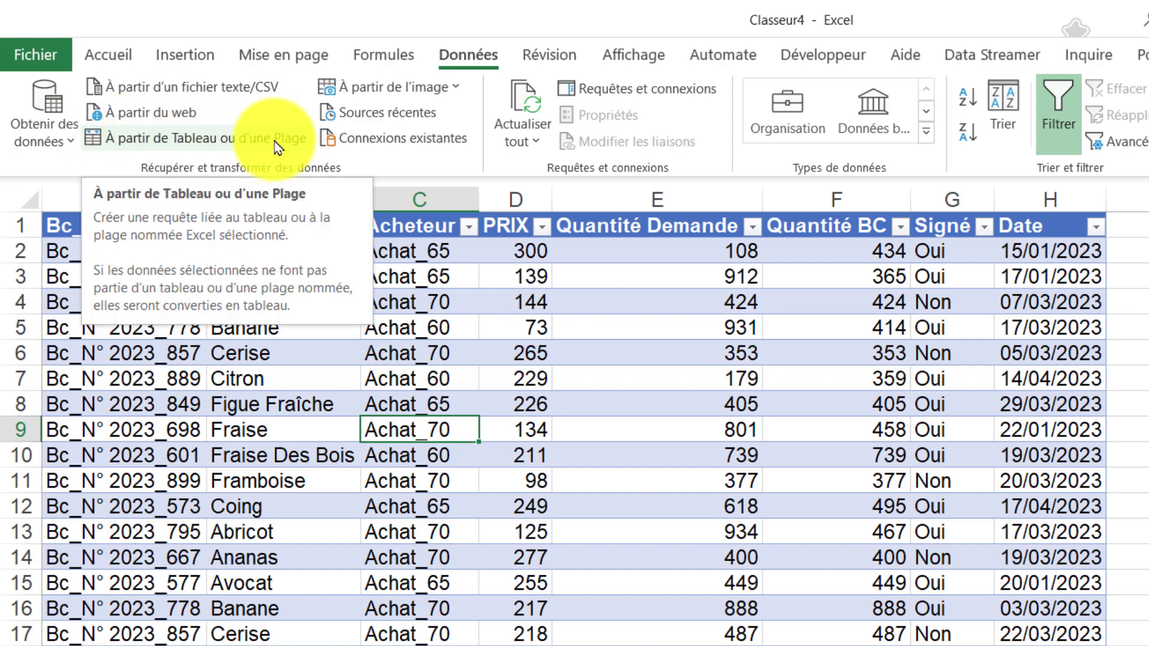
click(70, 142)
mouse_move(144, 440)
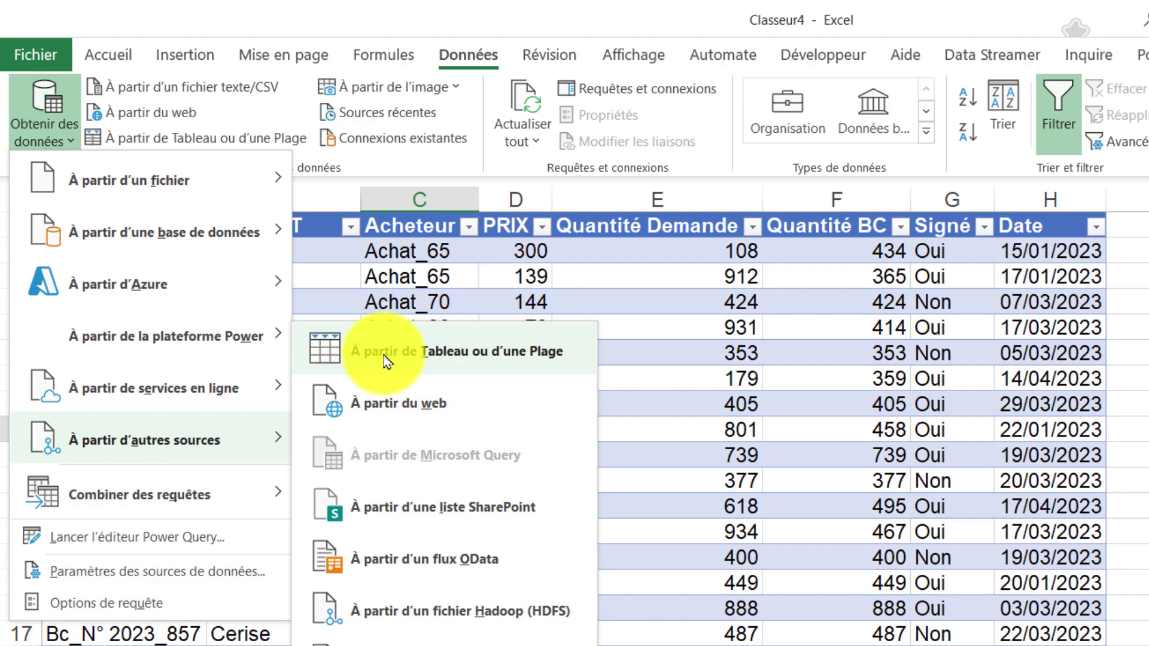
click(383, 359)
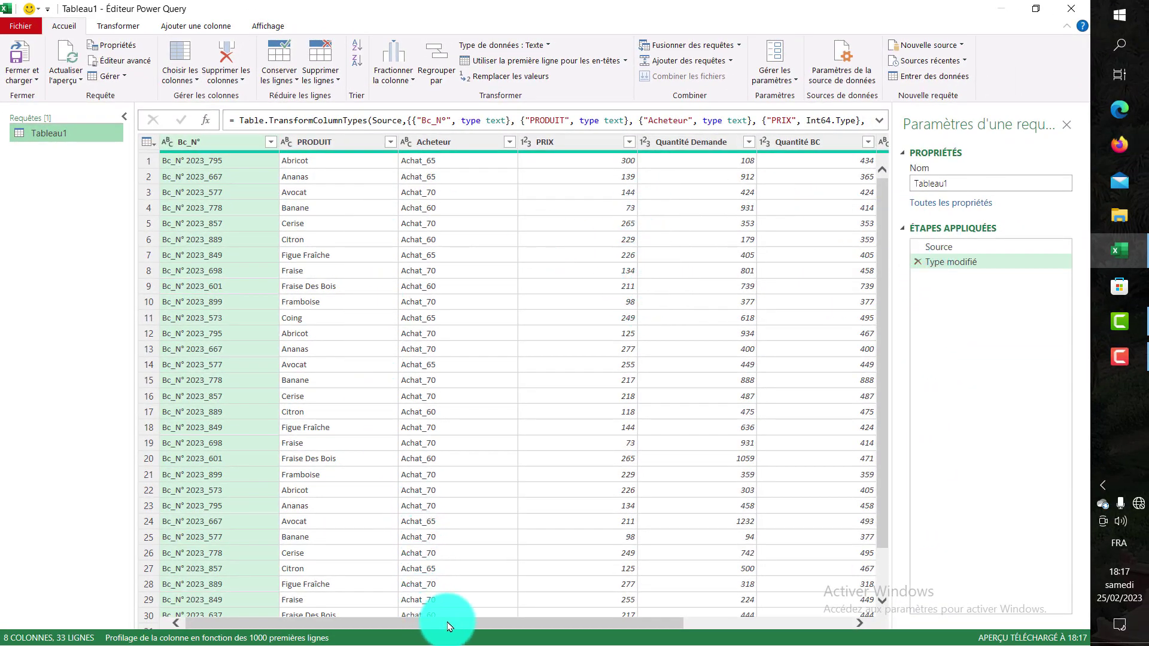
- Duplicate the Tableau1 query with Gérer > Dupliquer, creating the copy Tableau1 (2)
mouse_move(441, 622)
mouse_down()
mouse_move(667, 622)
mouse_move(405, 628)
mouse_up()
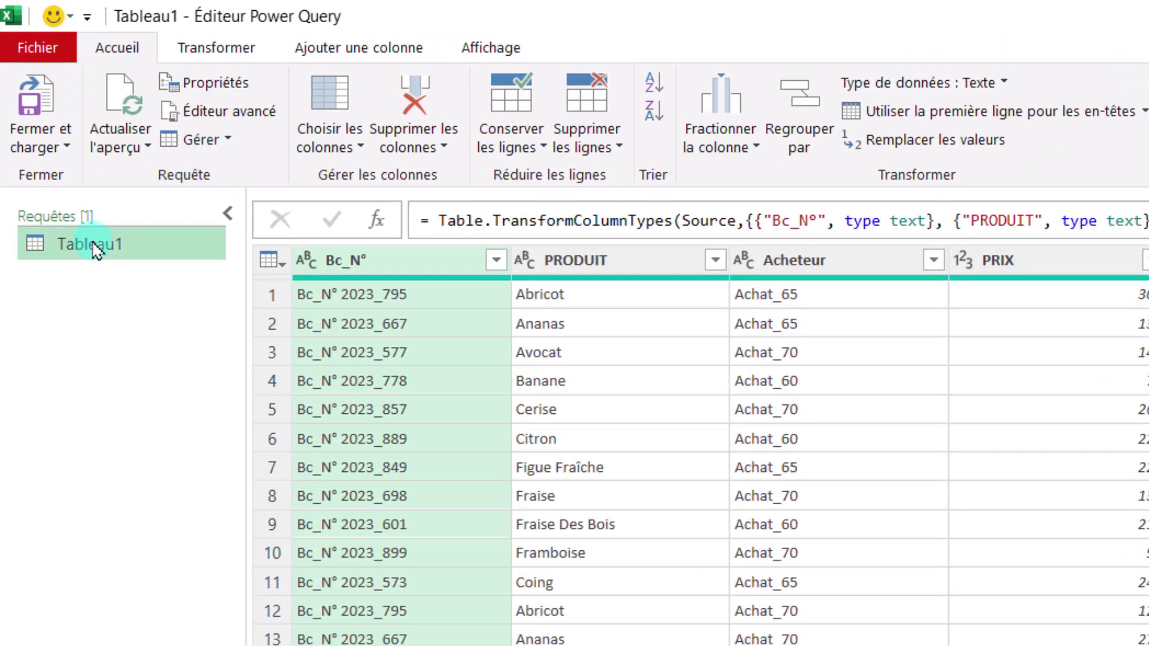
right_click(96, 243)
click(64, 324)
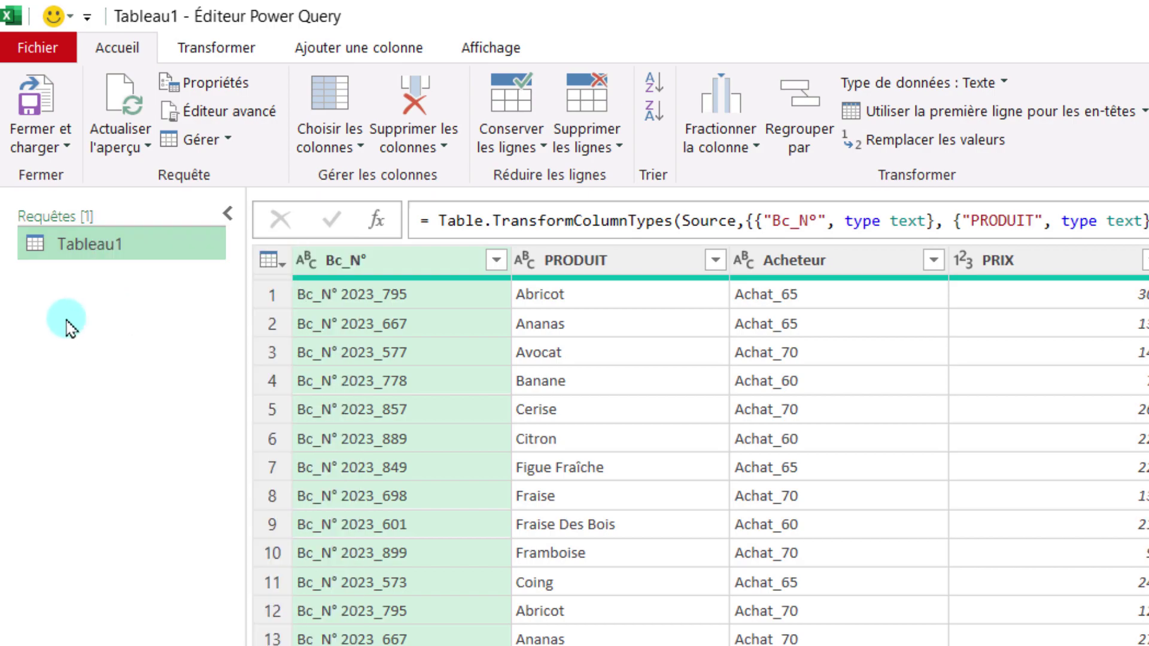
click(229, 141)
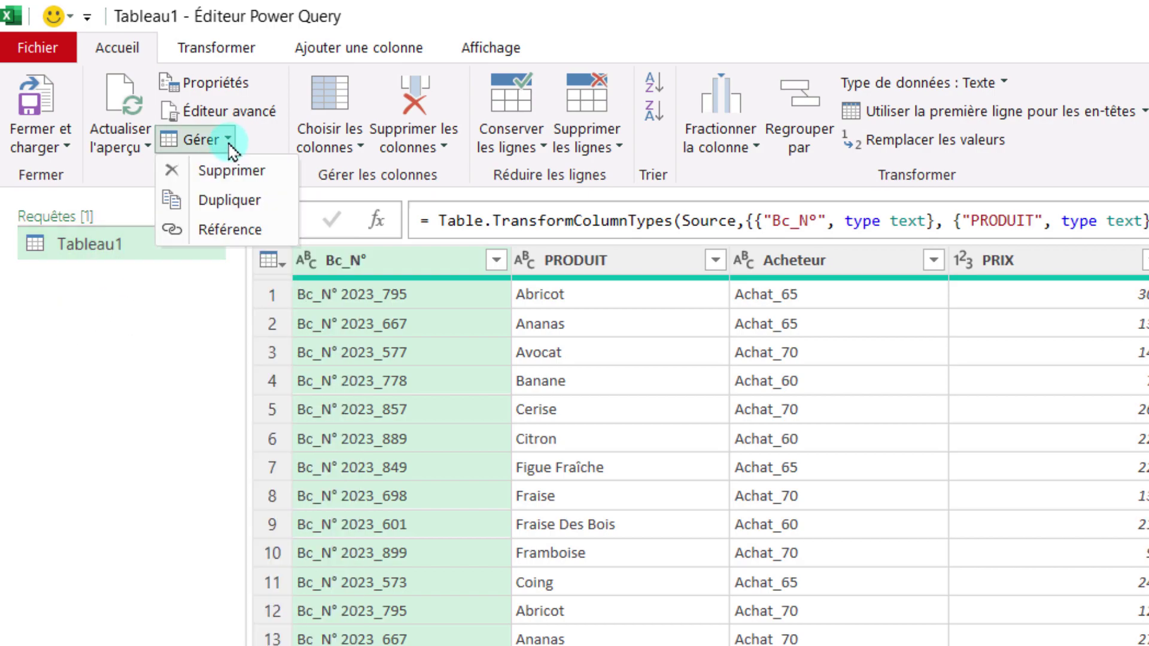
click(227, 203)
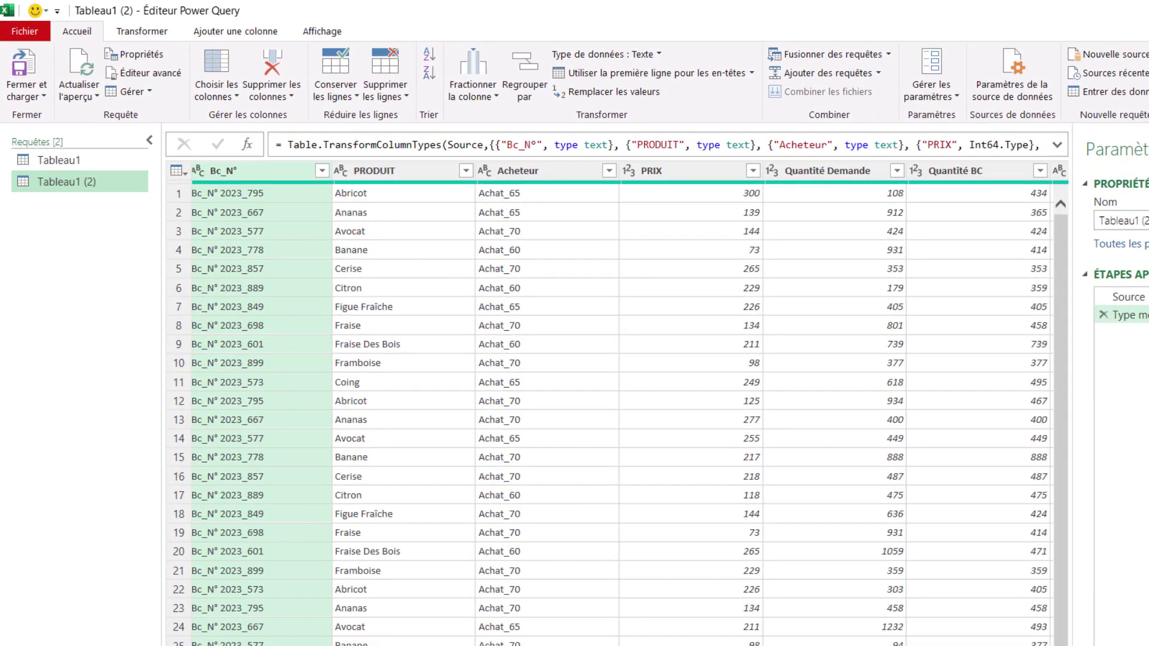
scroll(599, 389, right, 3)
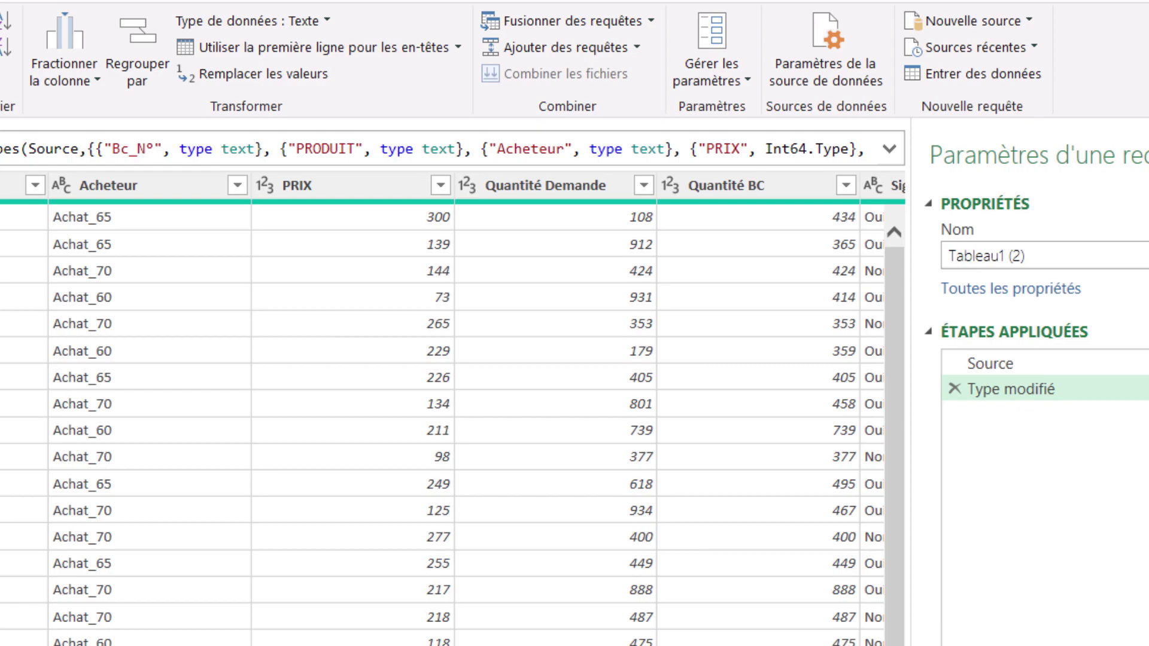
- Change Tableau1 (2)'s Date column from Date/Heure to Date, replacing the existing type conversion
scroll(453, 407, right, 5)
click(759, 198)
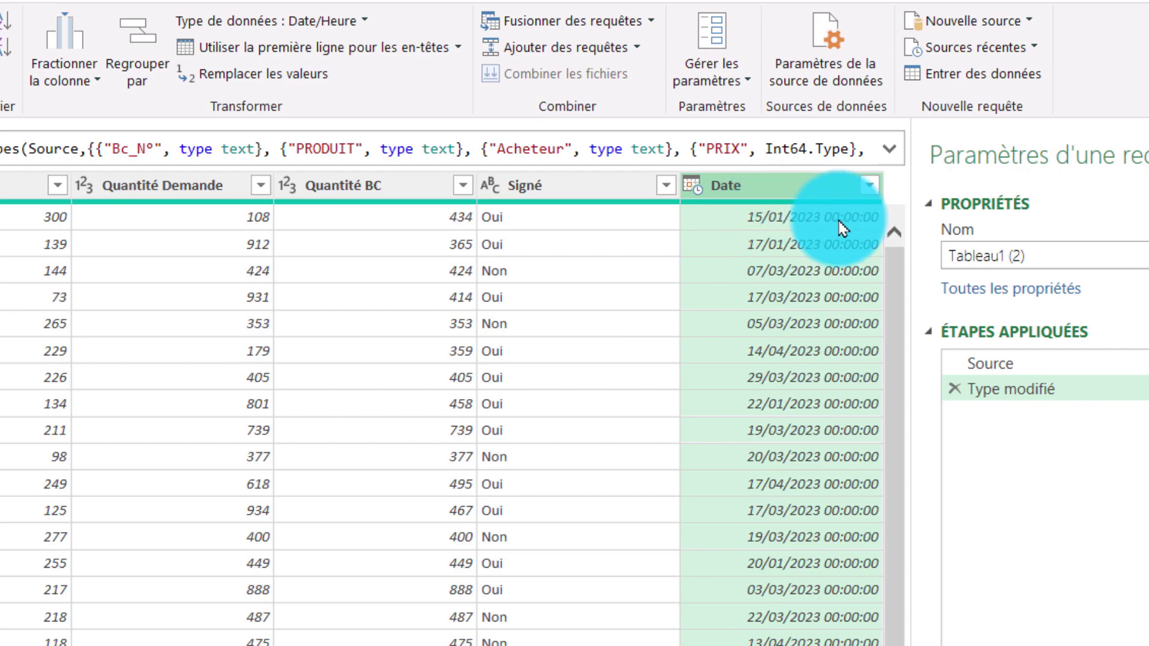
right_click(768, 189)
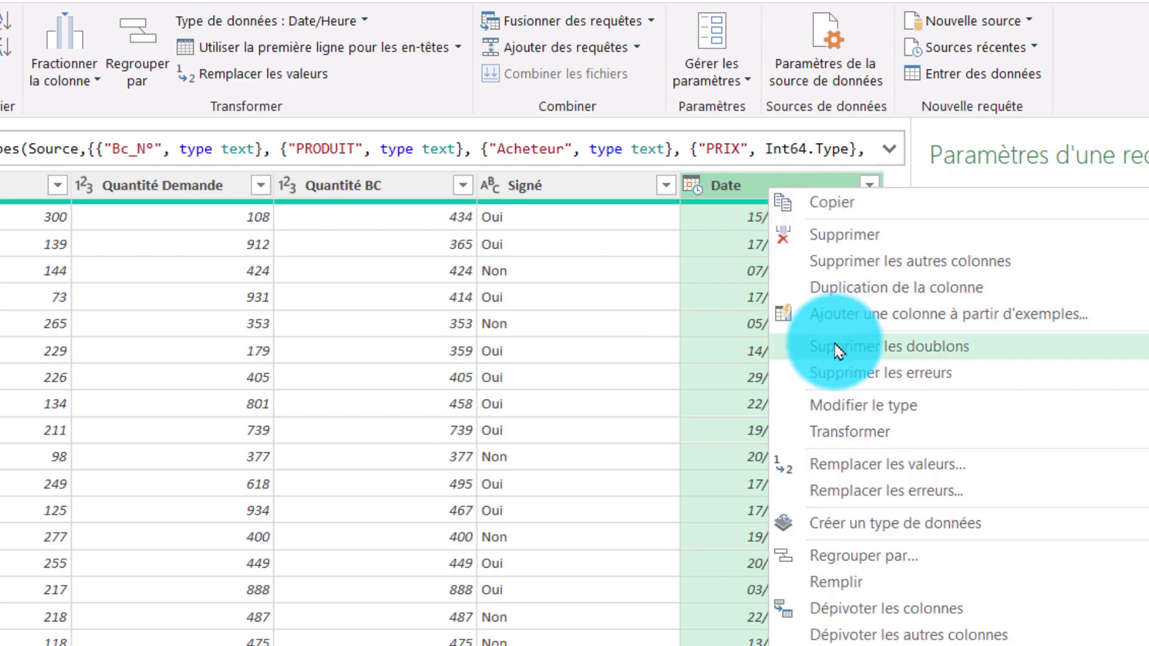
mouse_move(863, 404)
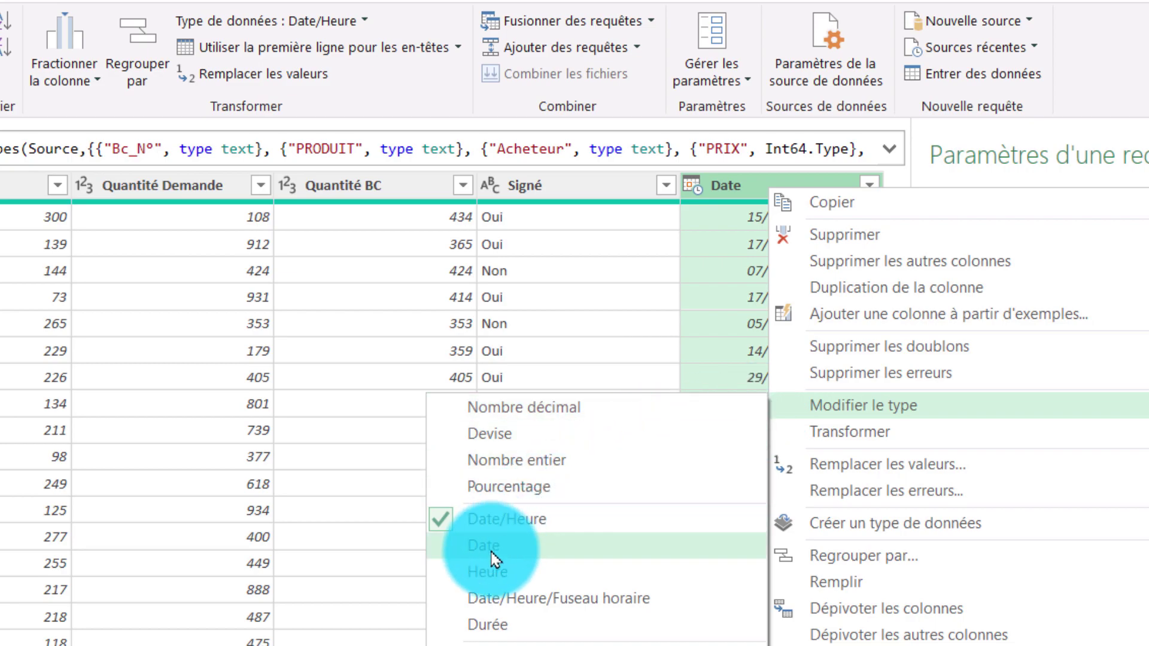
click(492, 555)
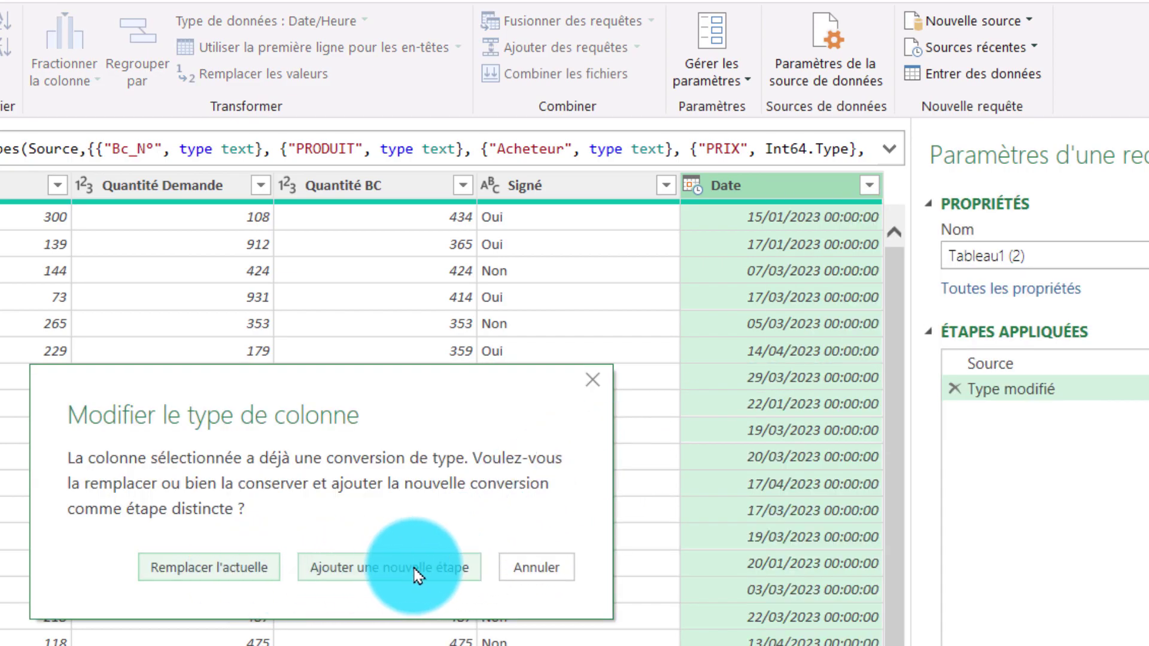
click(231, 575)
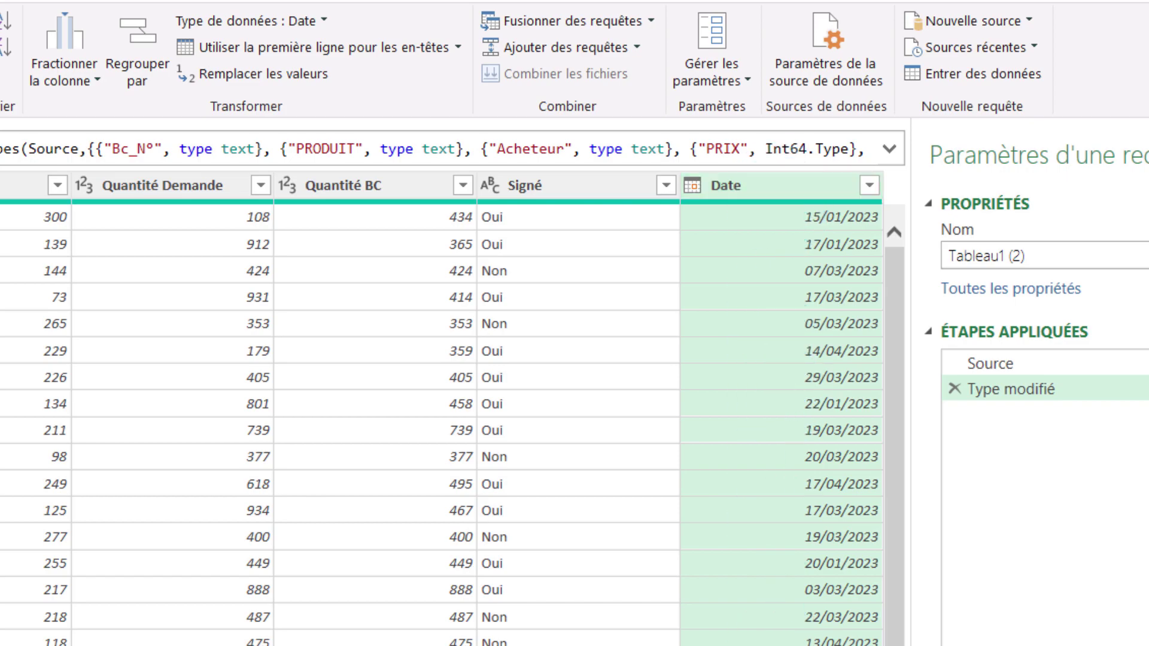
- Replace each value in Tableau1 (2)'s Date column with its month name, such as janvier or mars
click(774, 197)
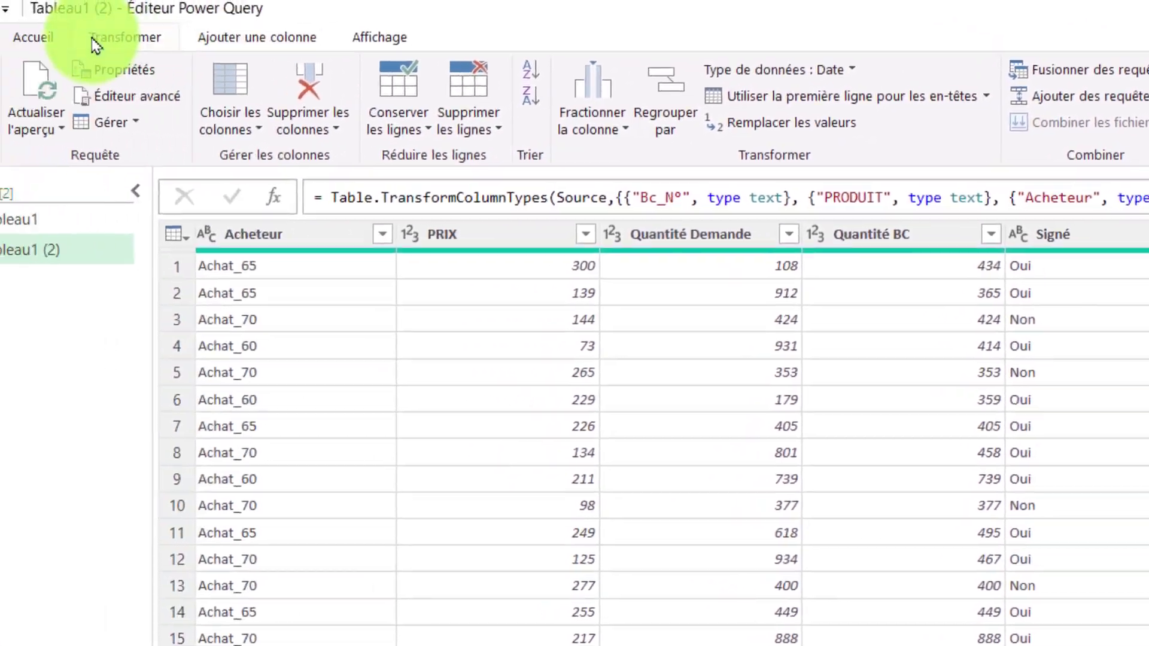
click(199, 48)
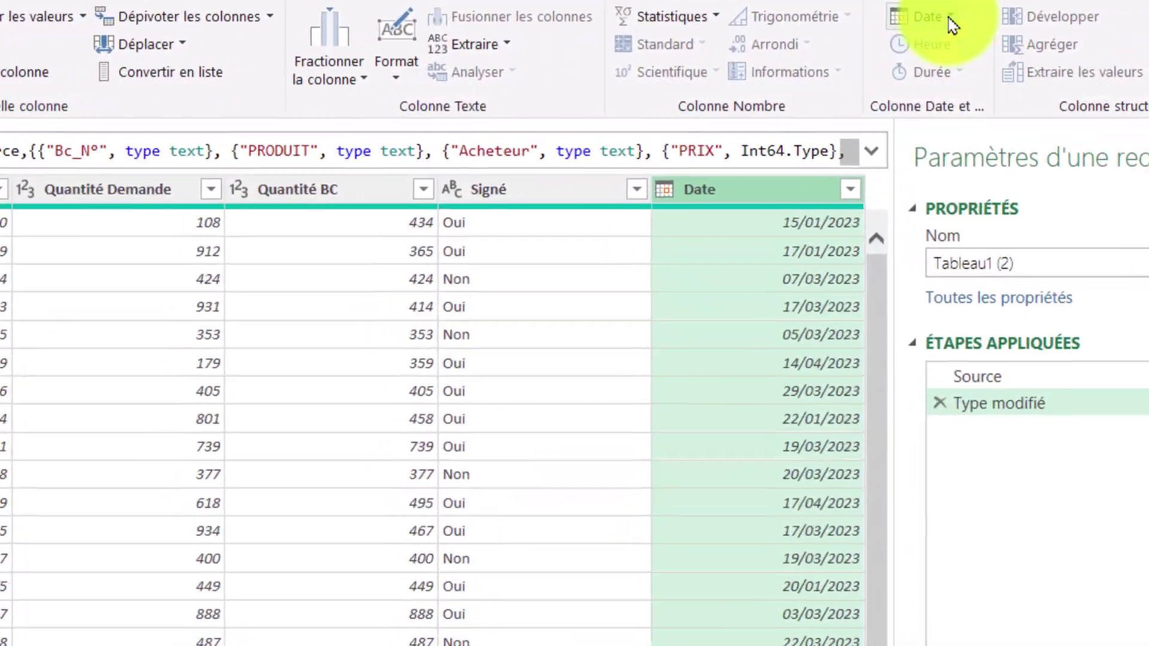
click(950, 19)
mouse_move(1062, 249)
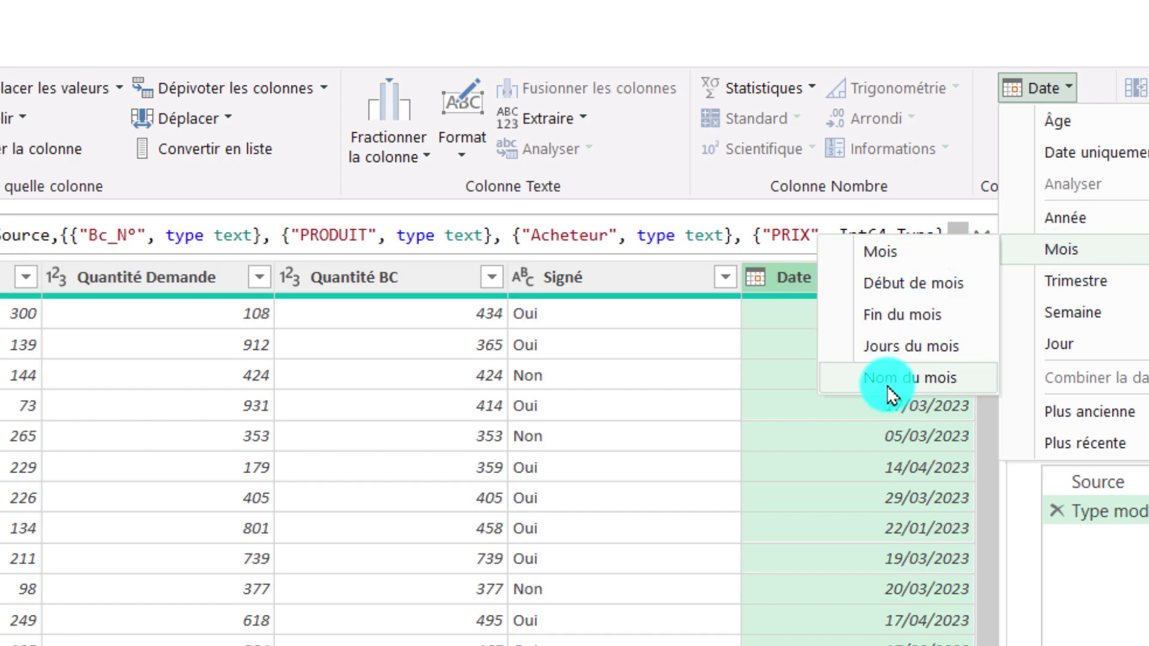
click(794, 279)
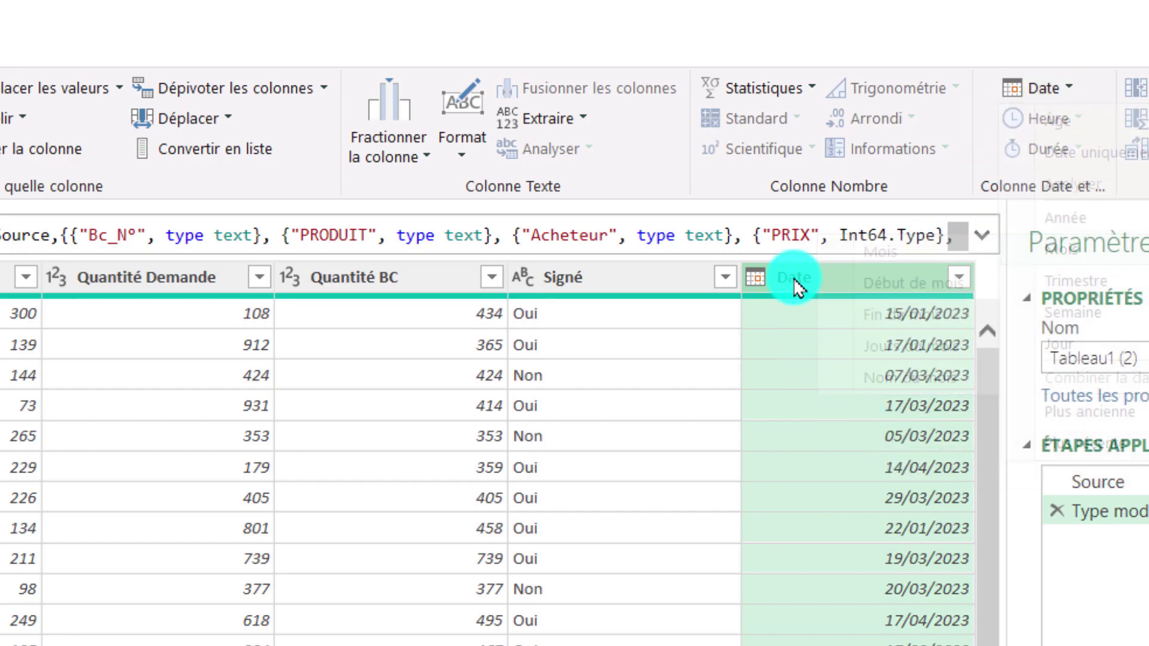
click(1067, 87)
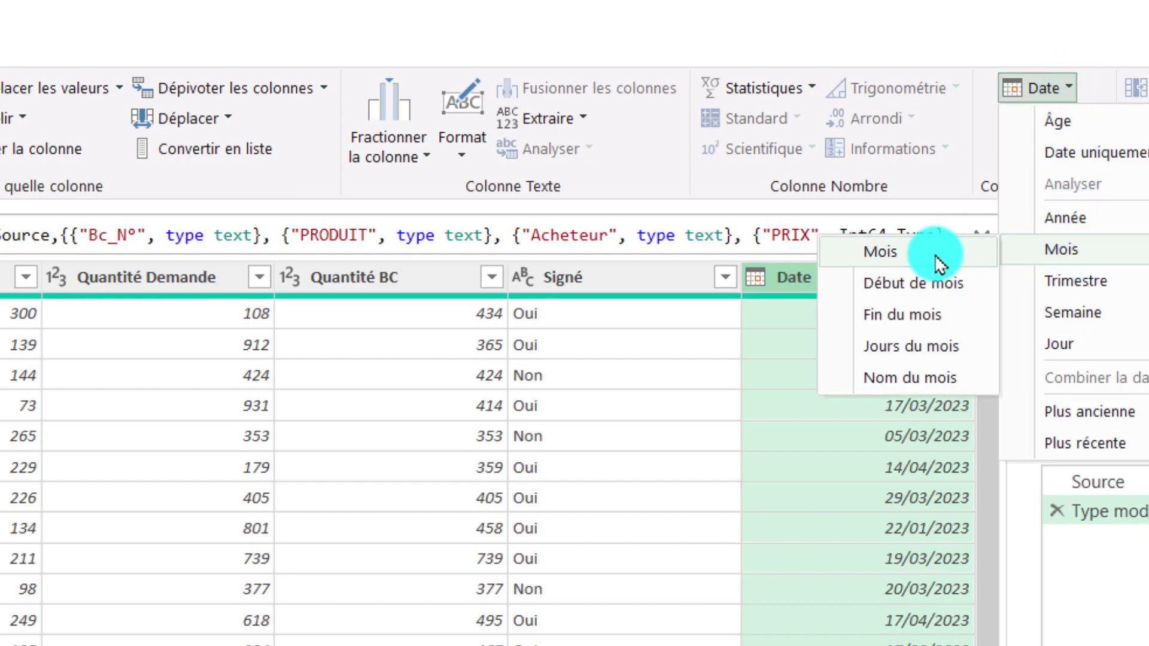
click(903, 378)
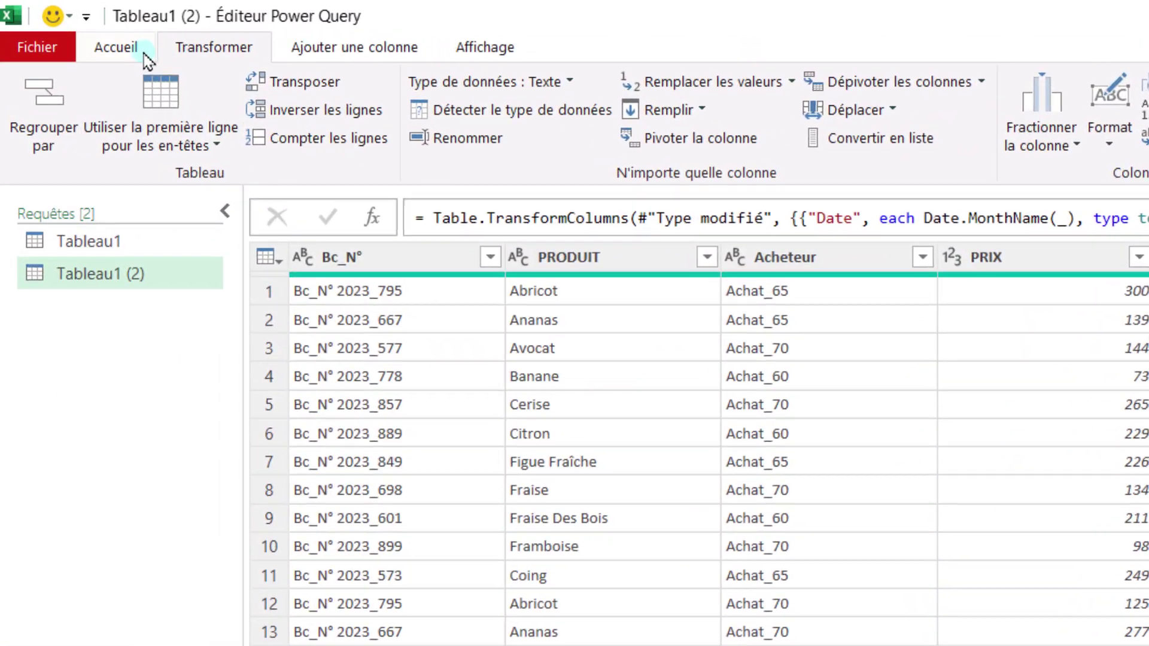
- Open Regrouper par in Avancé mode, grouping by PRODUIT and then by Date
click(66, 28)
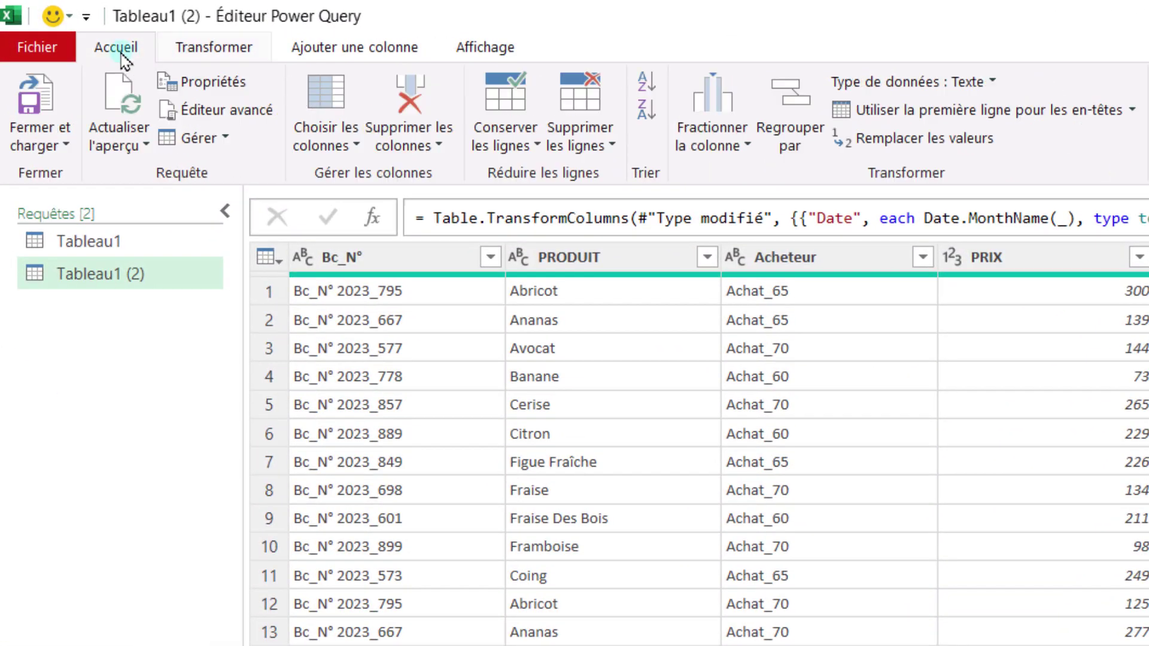
click(216, 48)
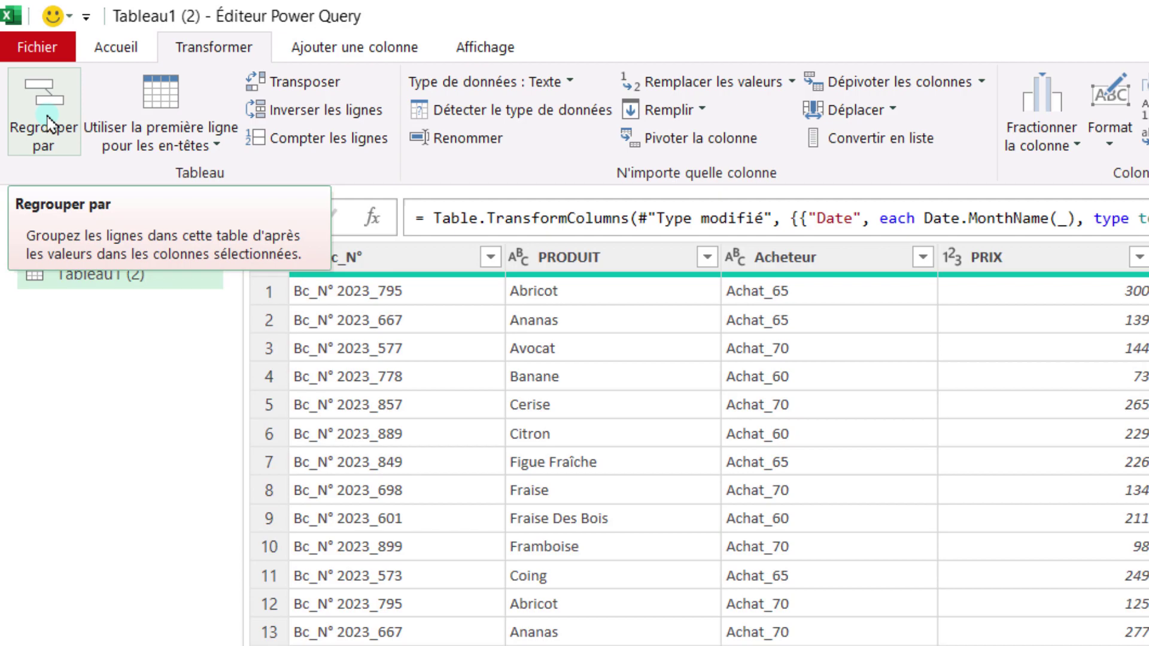
click(50, 124)
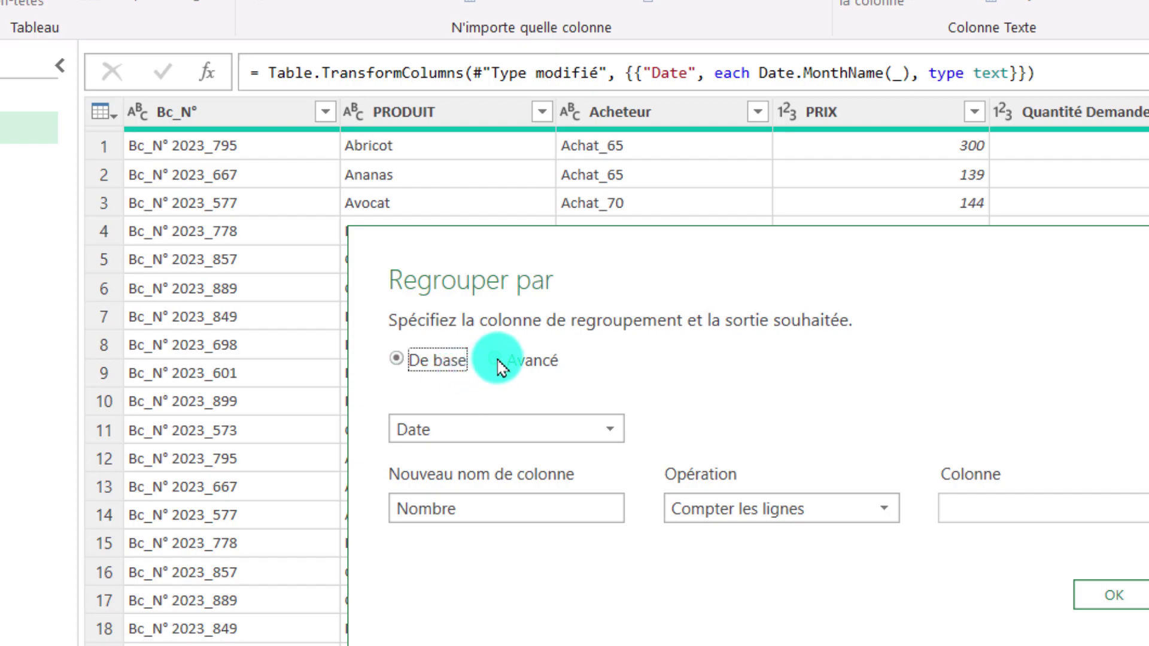
click(500, 364)
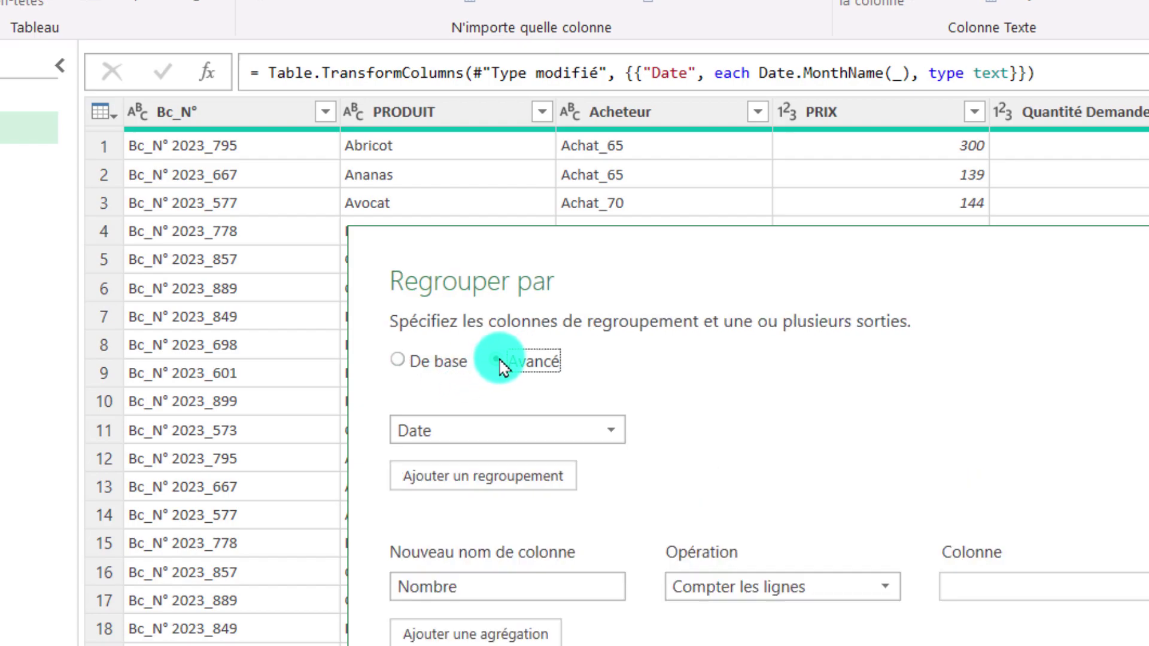
click(616, 433)
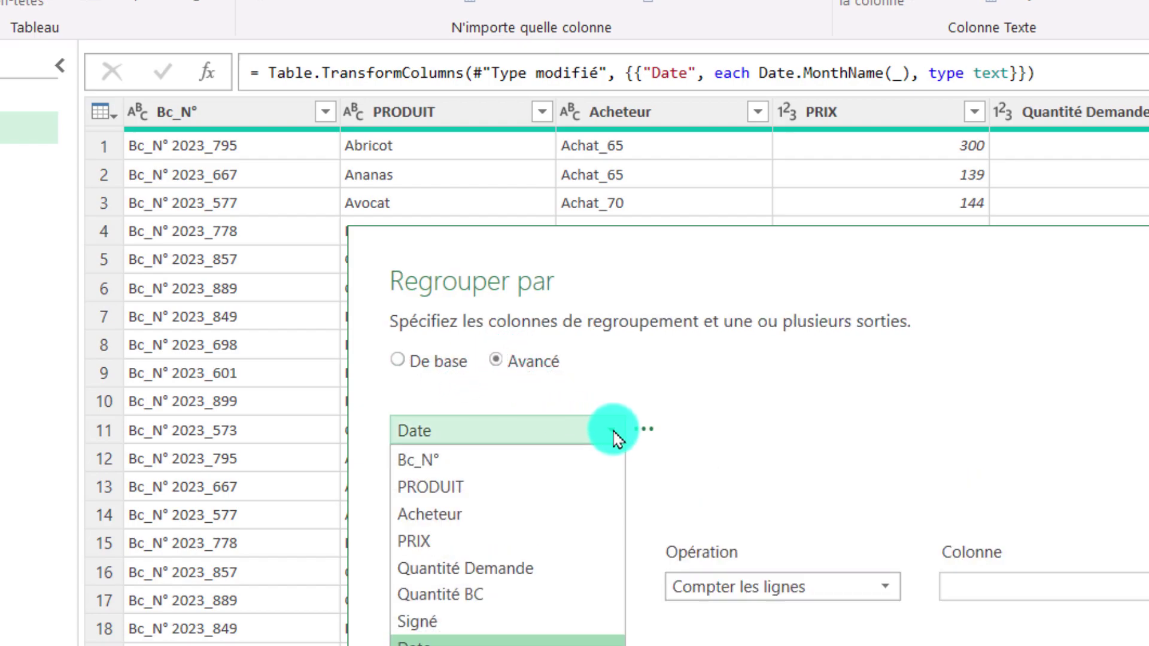
click(452, 489)
click(452, 485)
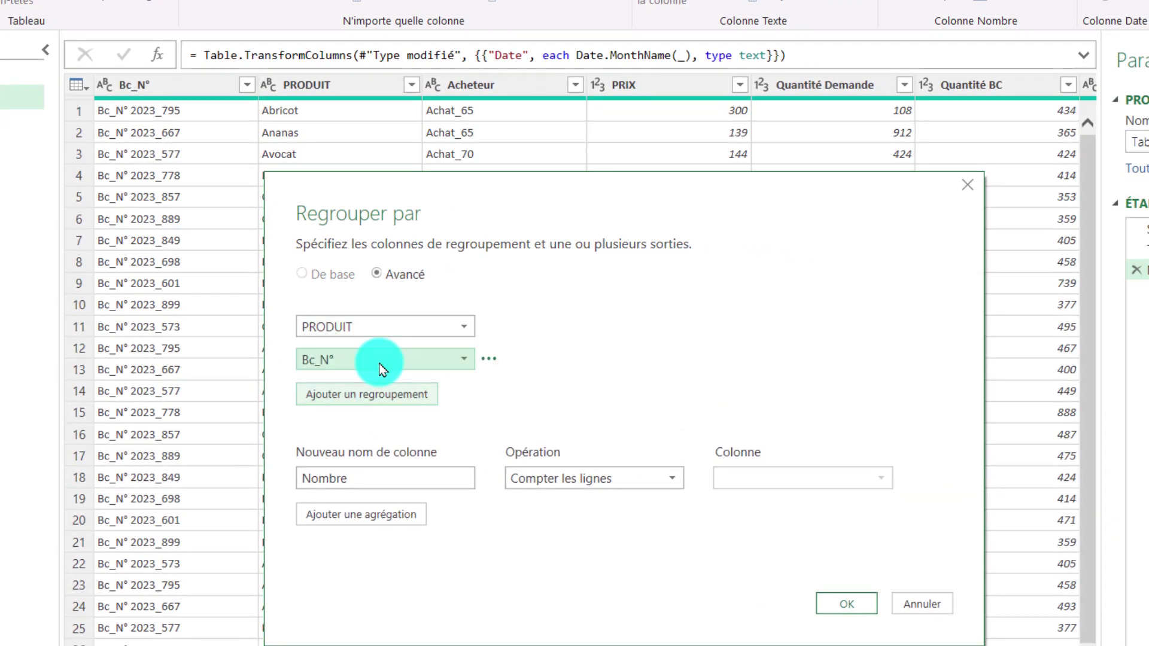
click(465, 362)
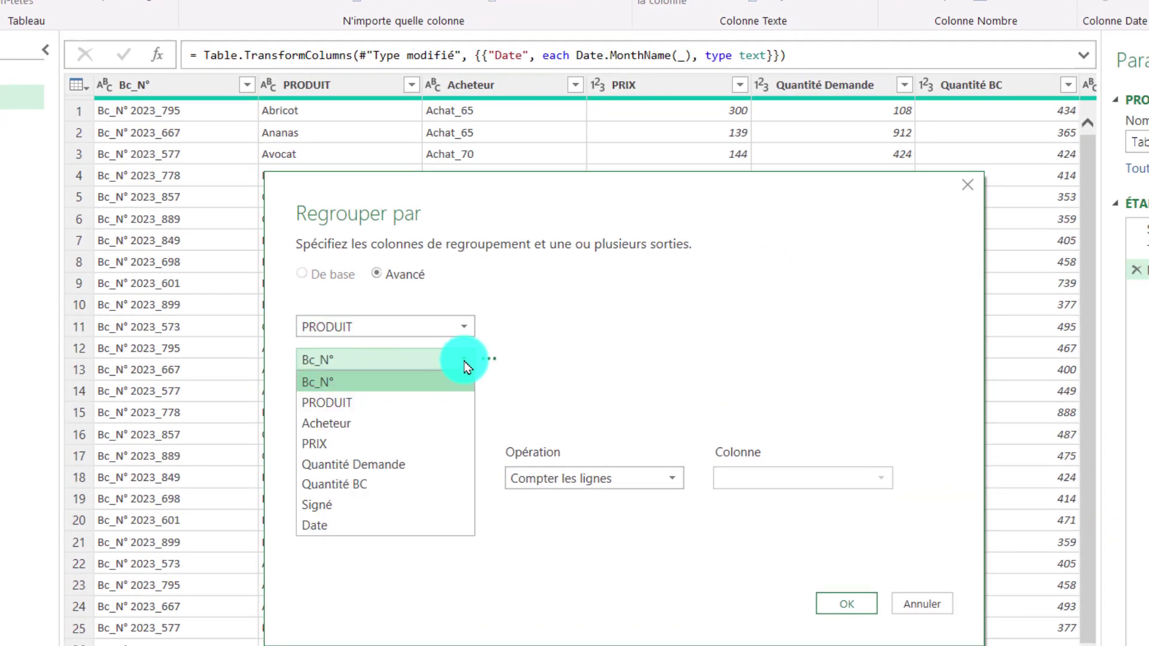
click(330, 527)
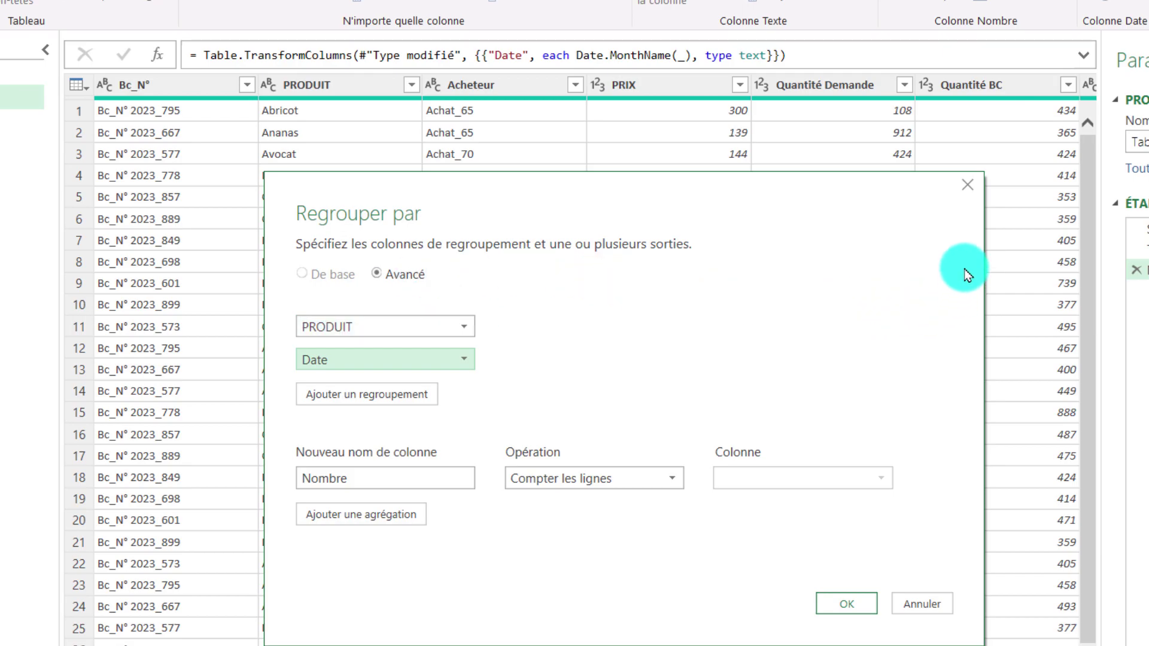
click(354, 479)
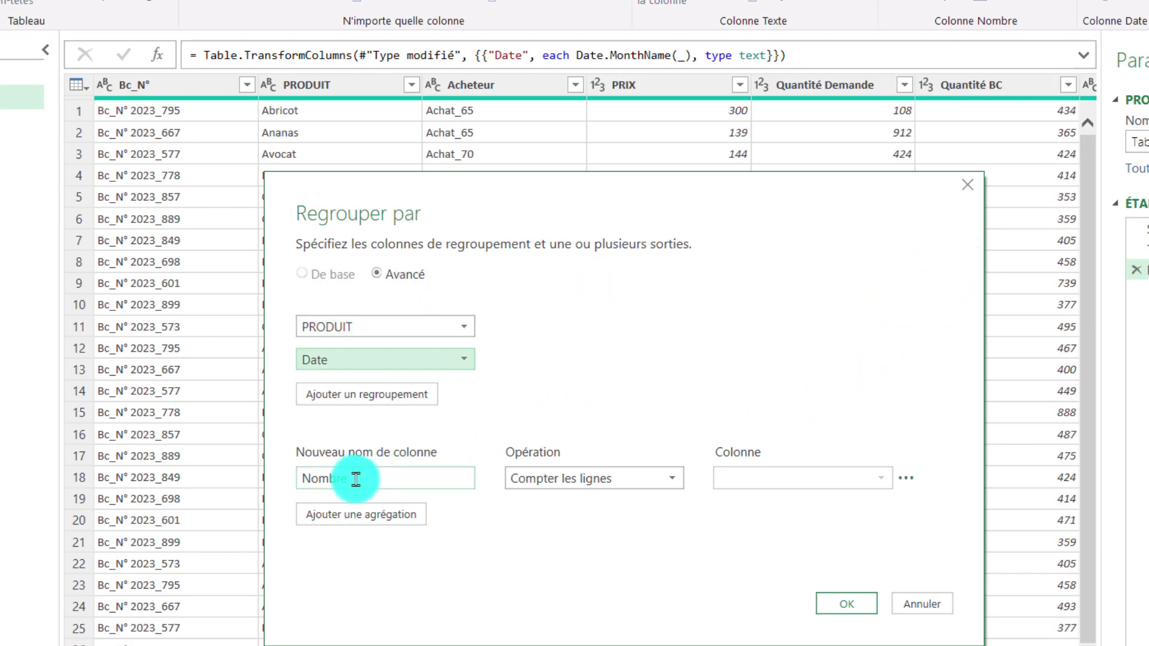
- Rename the first aggregation and make it qte da, the Somme of Quantité Demande
drag(357, 479, 261, 484)
text(qte d)
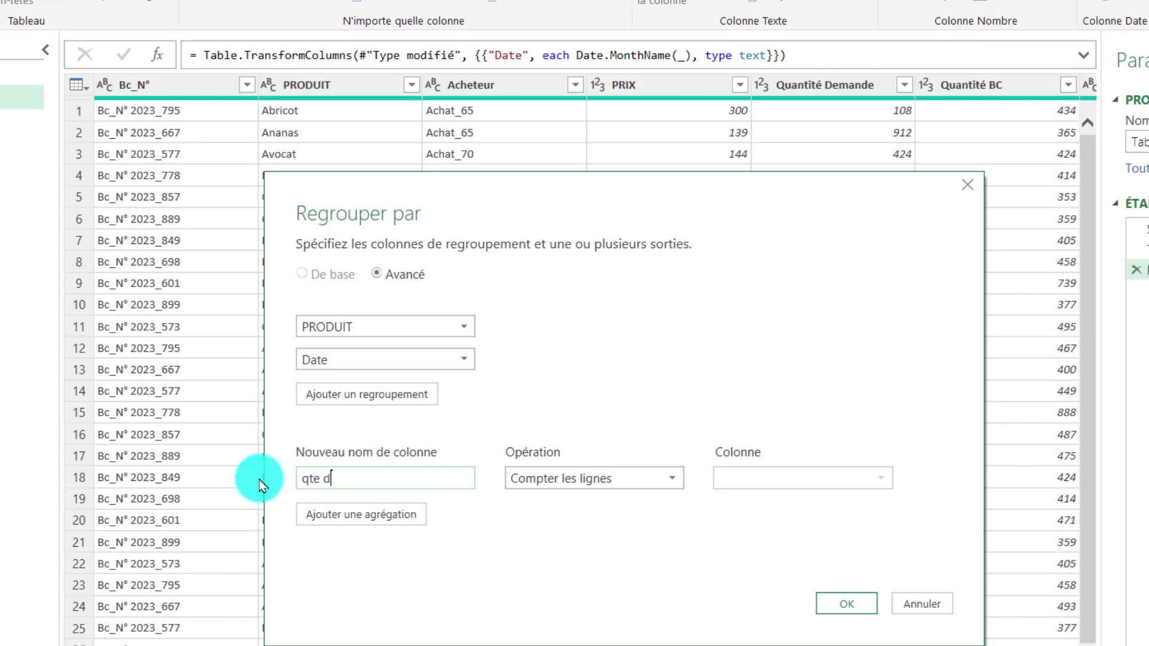
text(a)
click(669, 485)
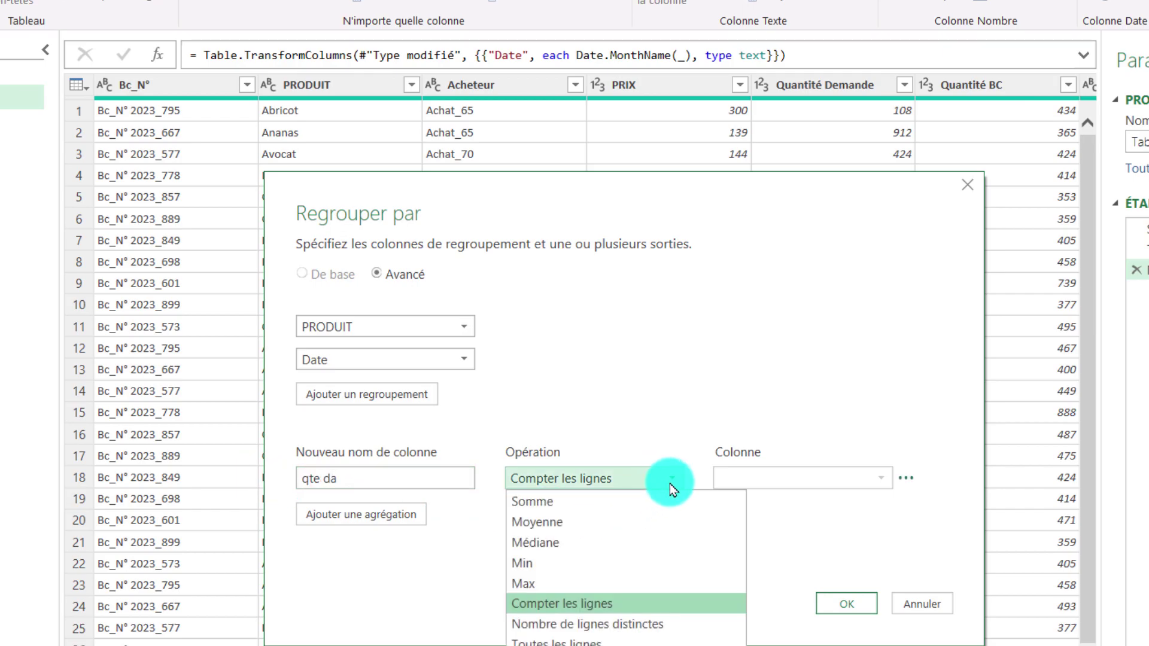
click(541, 509)
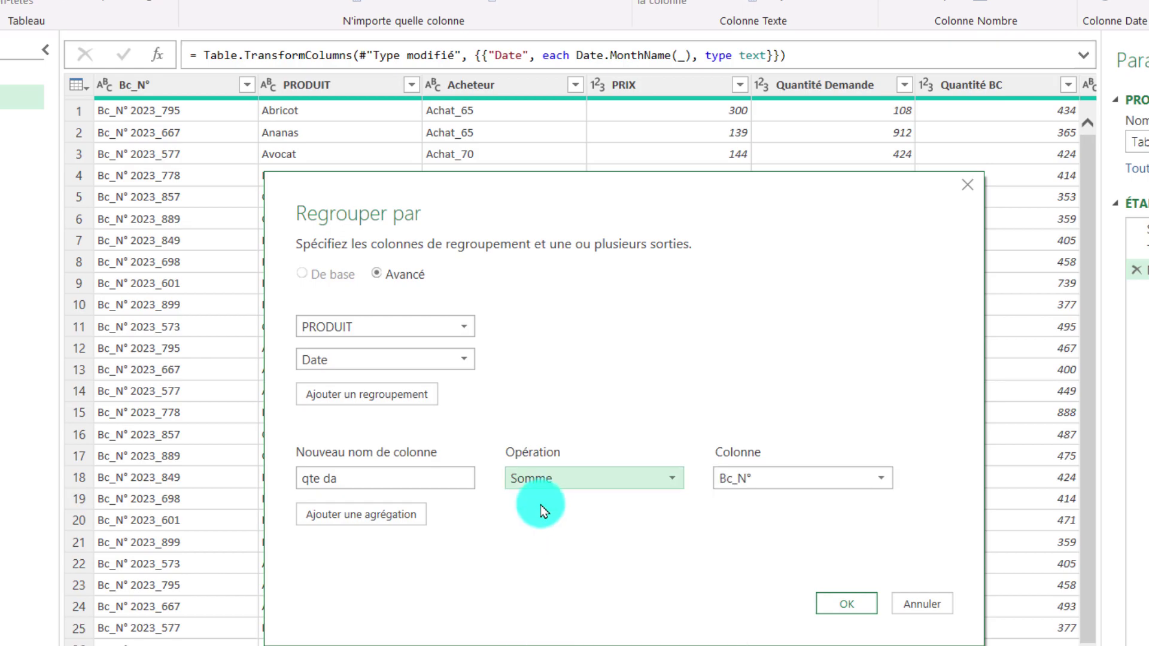
click(883, 484)
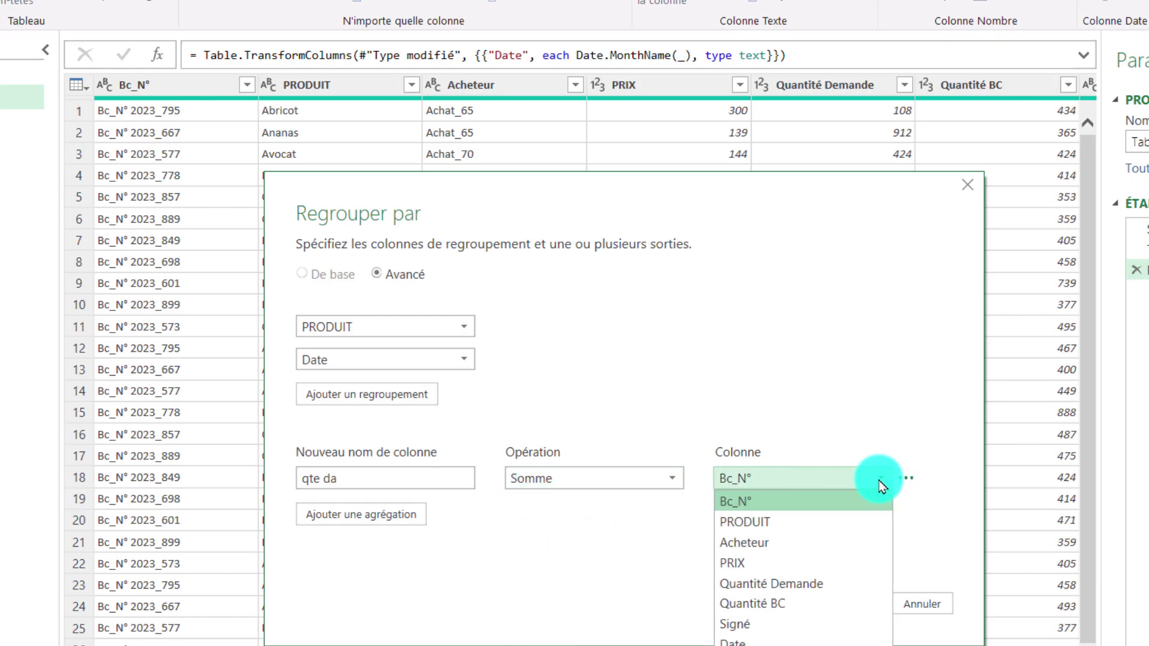
click(795, 584)
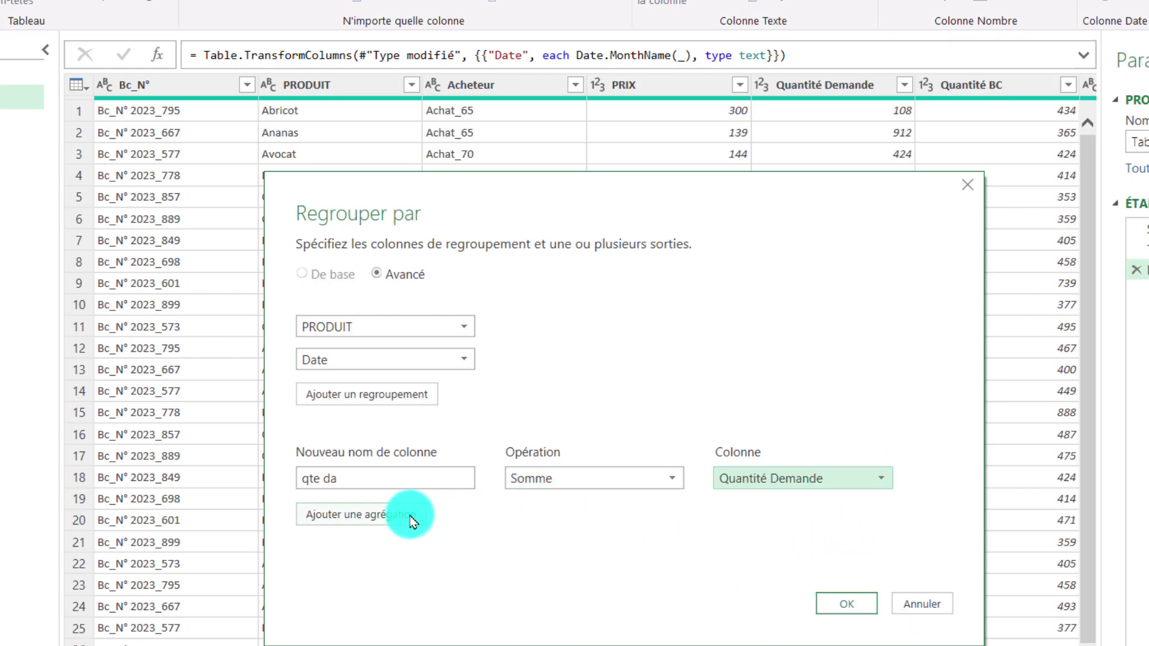
- Add a second aggregation, qte bc, summing Quantité BC
click(392, 525)
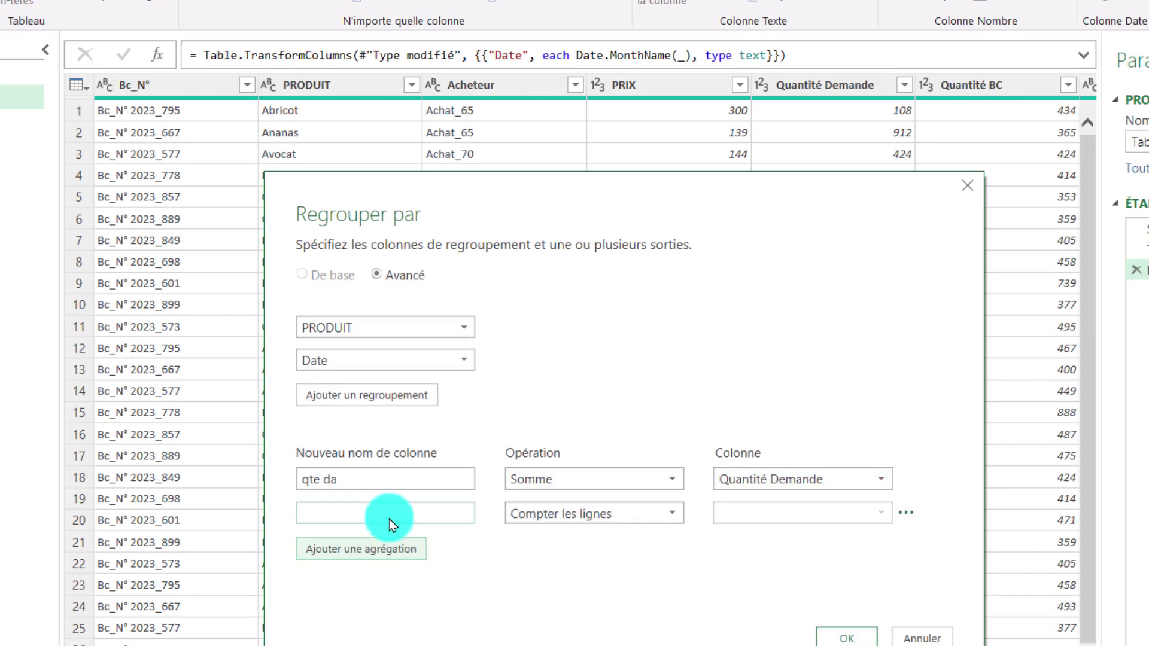
click(320, 508)
text(qte bc)
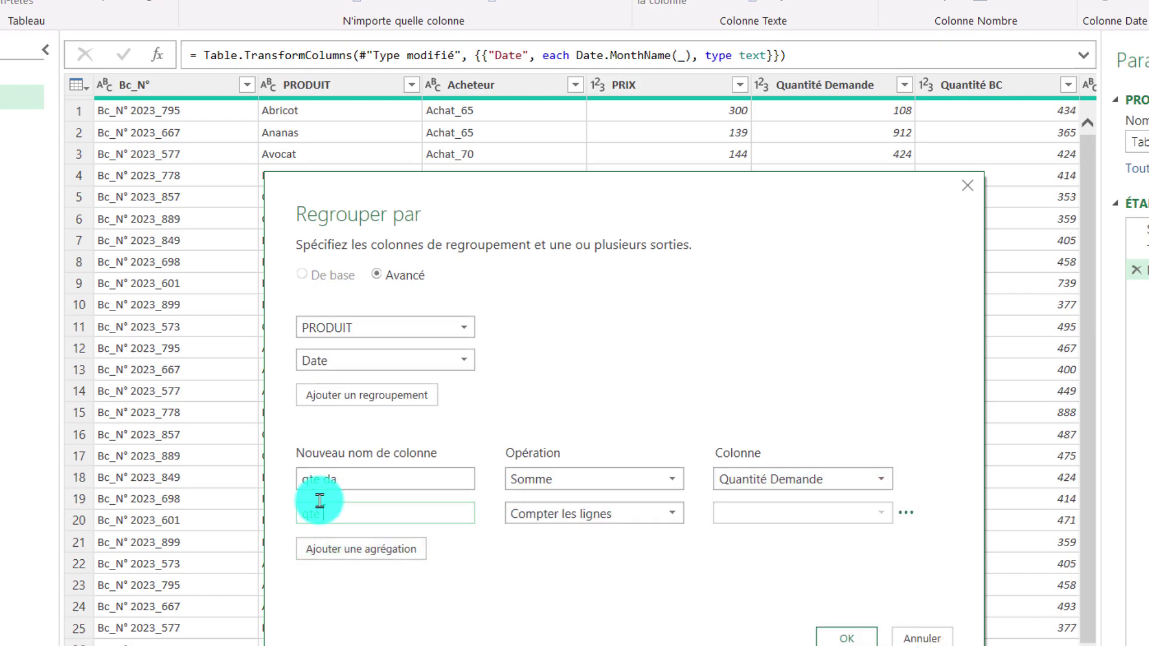
click(671, 512)
click(568, 538)
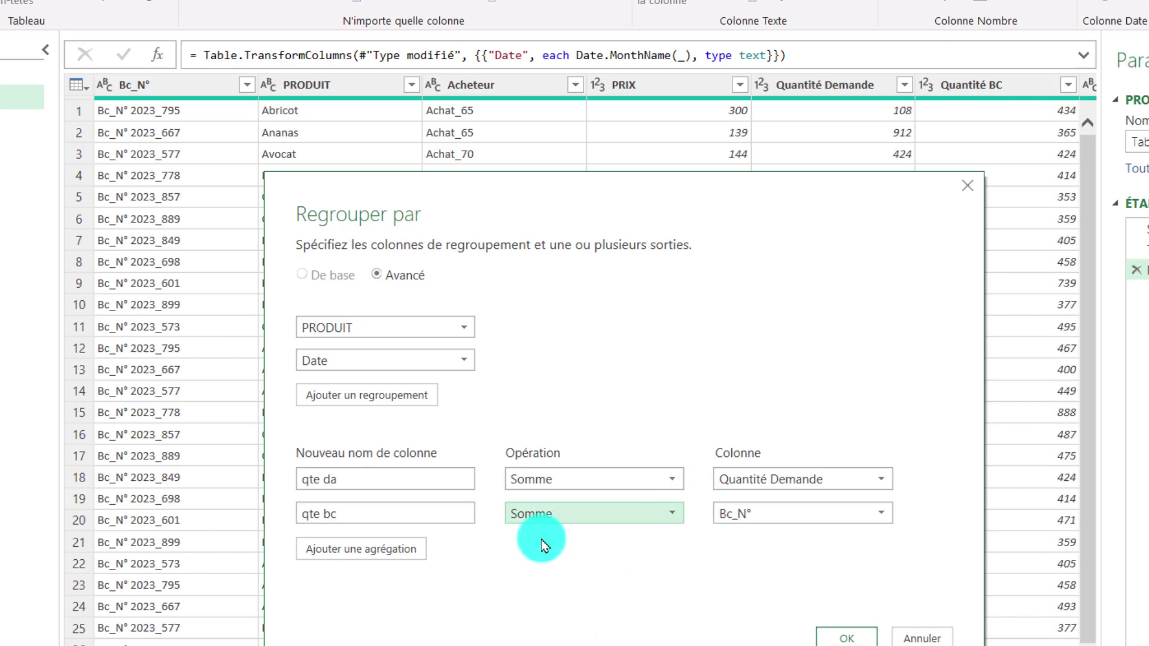
click(879, 515)
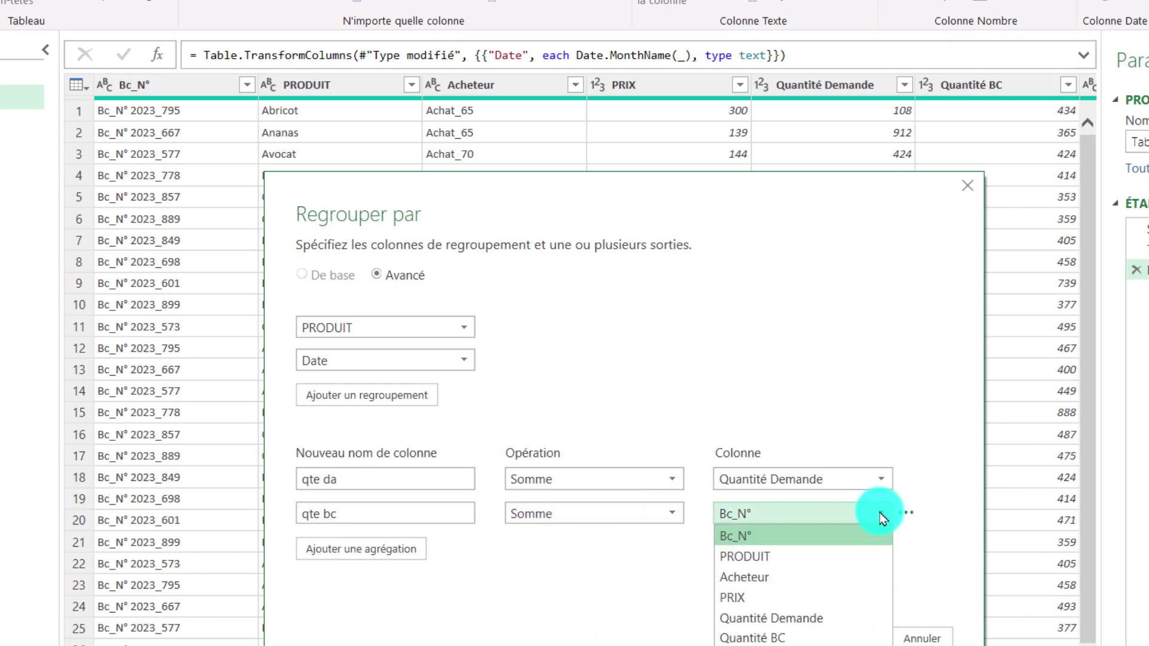
click(778, 637)
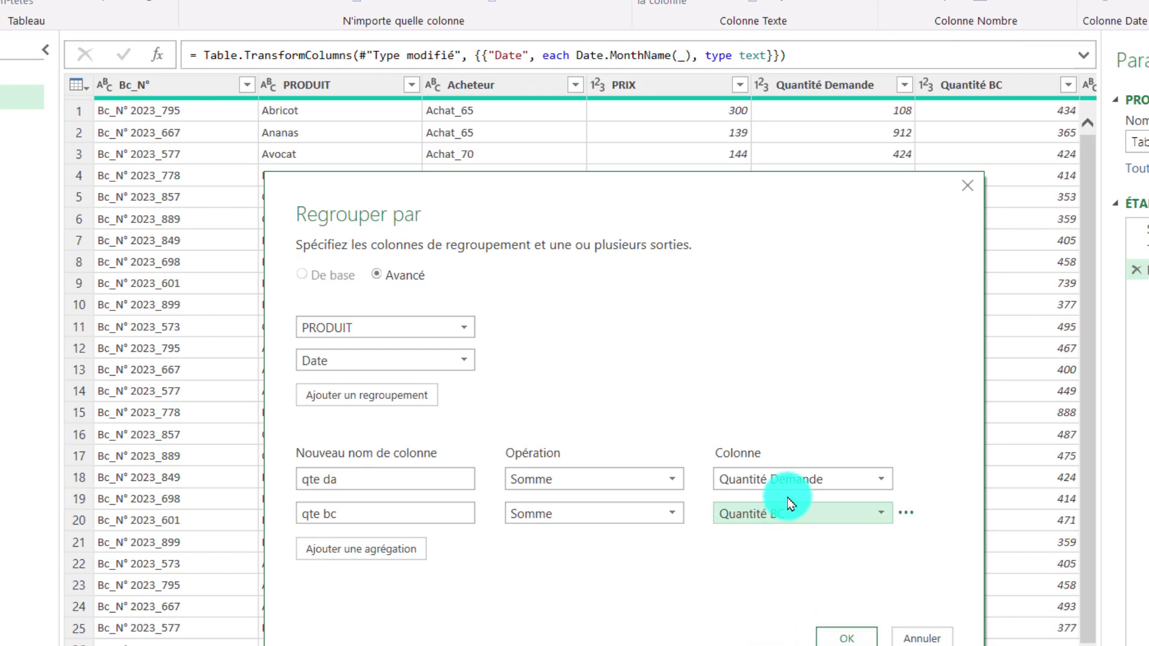
- Add a third aggregation, prix, as the Moyenne of PRIX, and apply the grouping
click(406, 559)
text(prix)
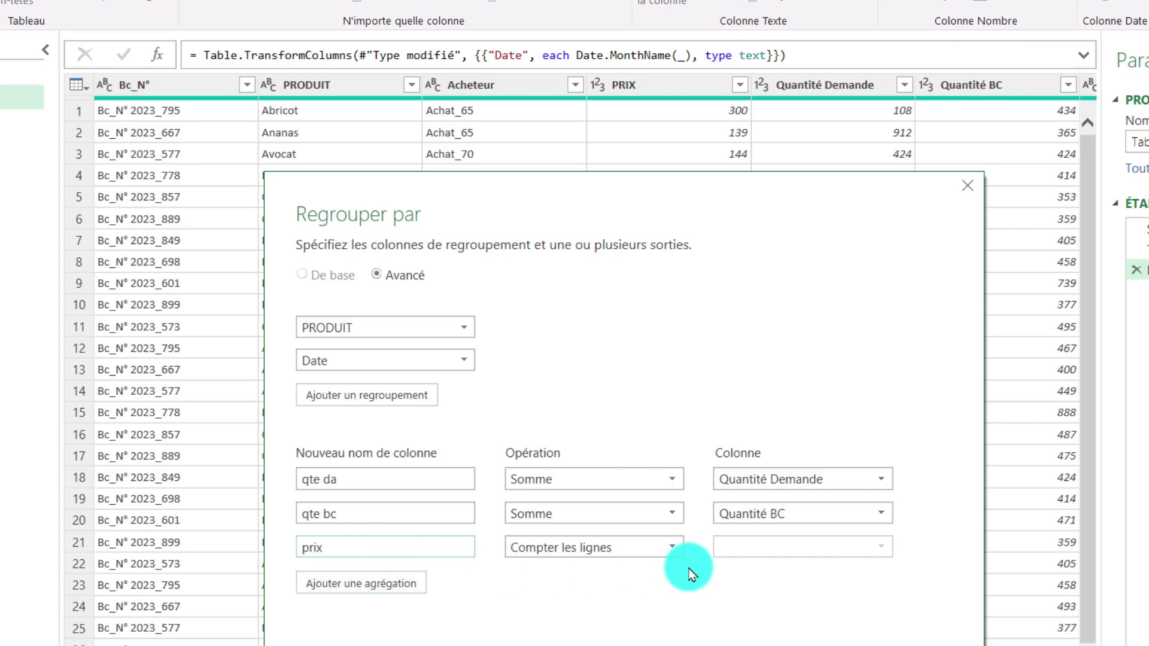
click(667, 546)
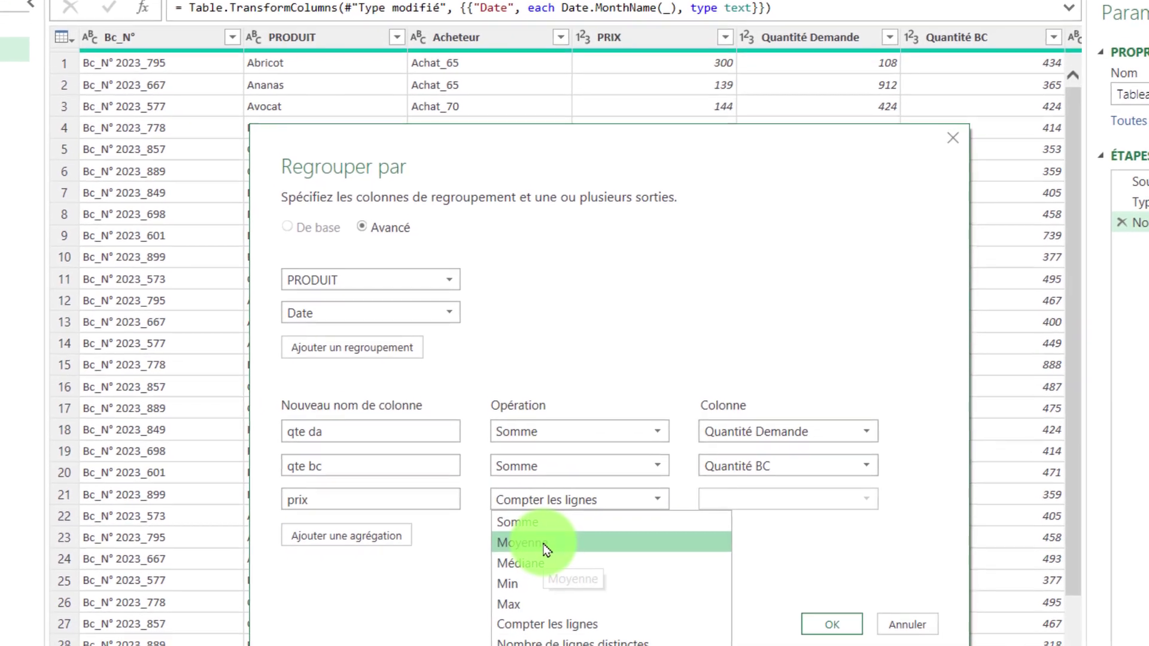
click(556, 590)
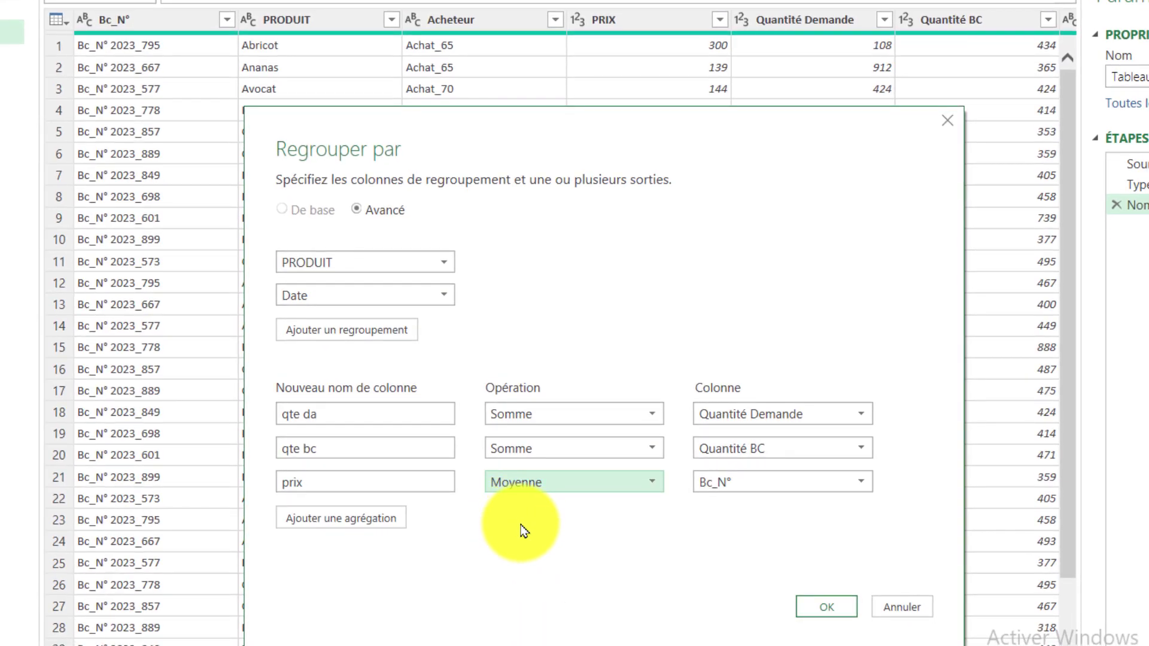
click(860, 485)
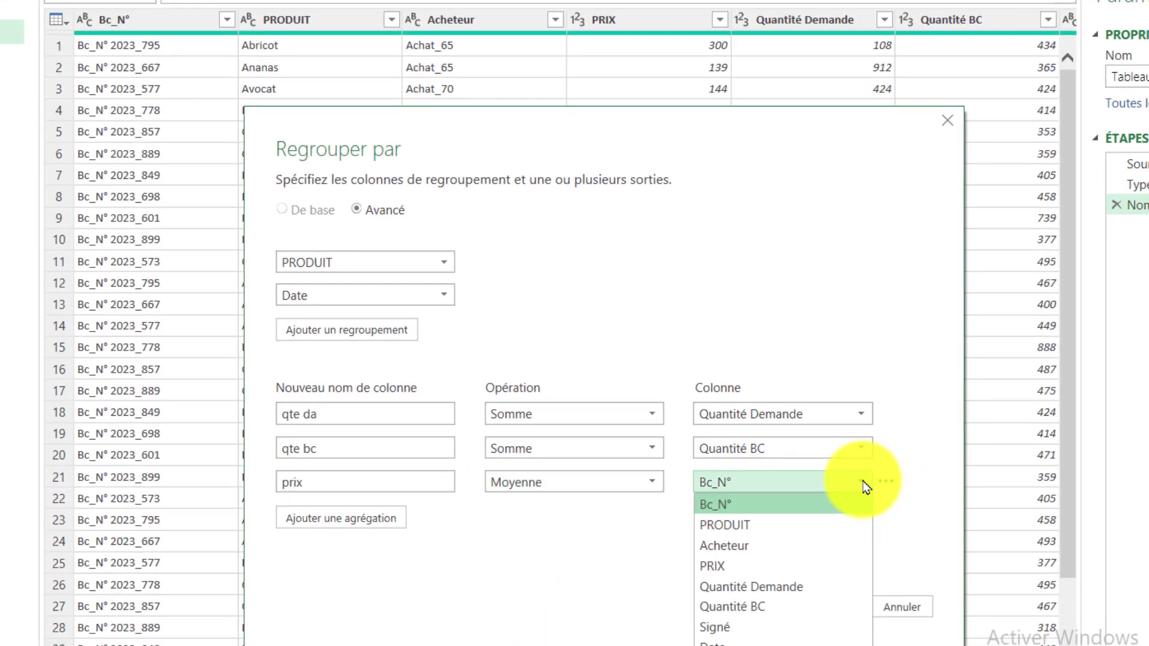
click(727, 568)
click(805, 607)
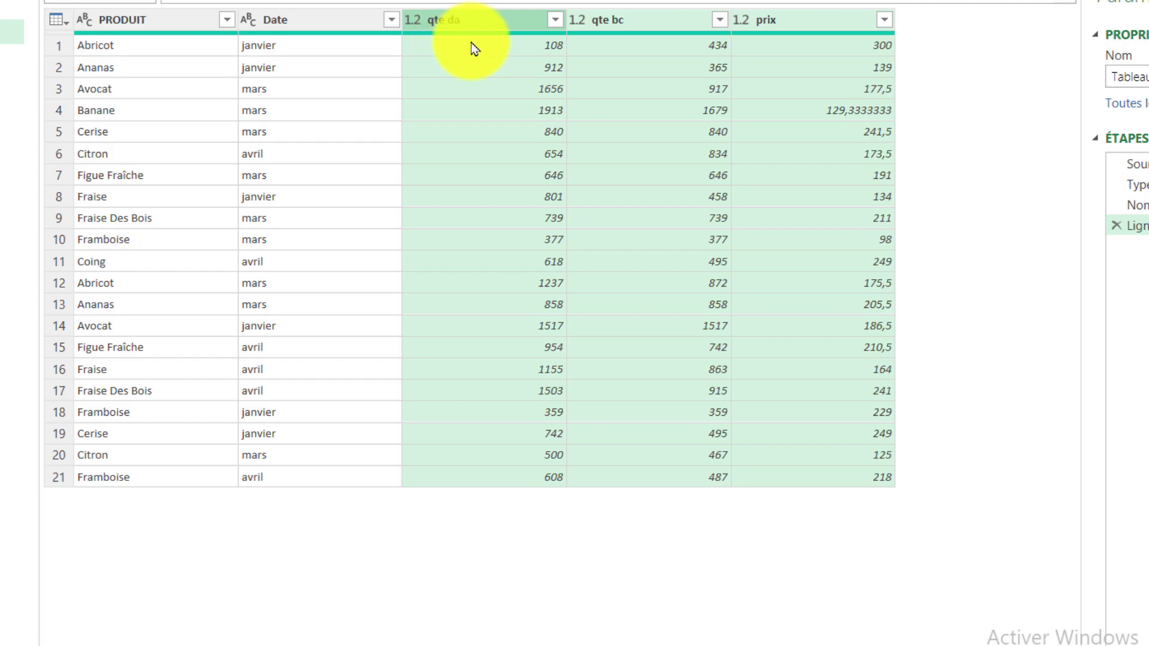
- Round the prix column to 2 decimals, so 129,3333333 becomes 129,33
click(783, 22)
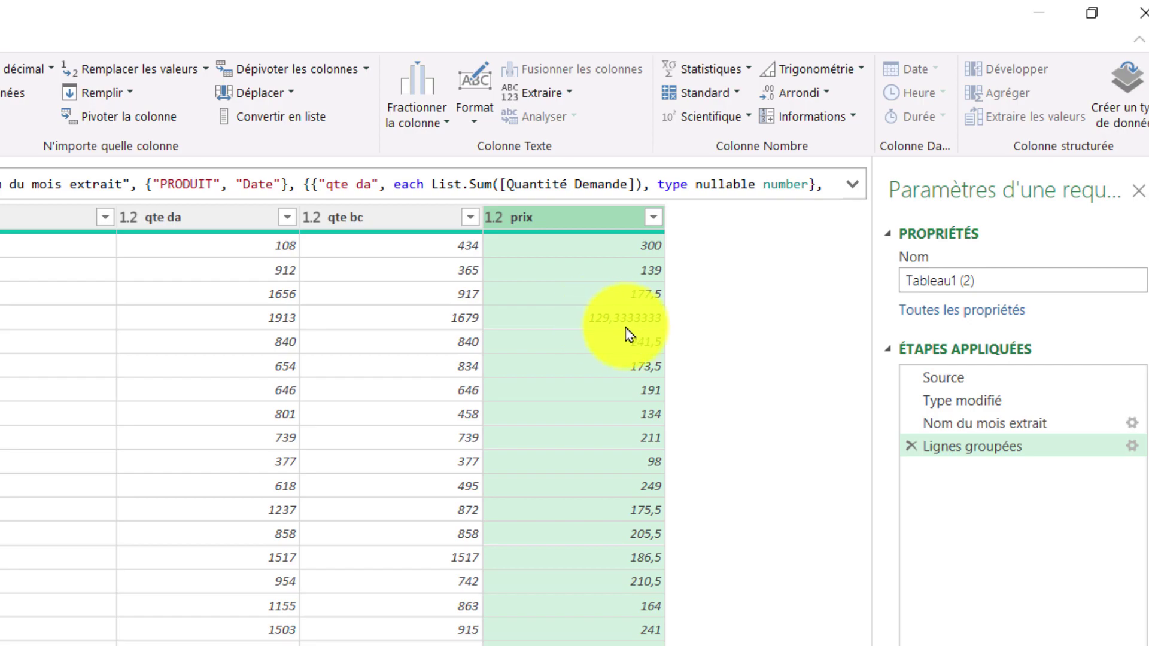
click(831, 96)
click(811, 171)
text(2)
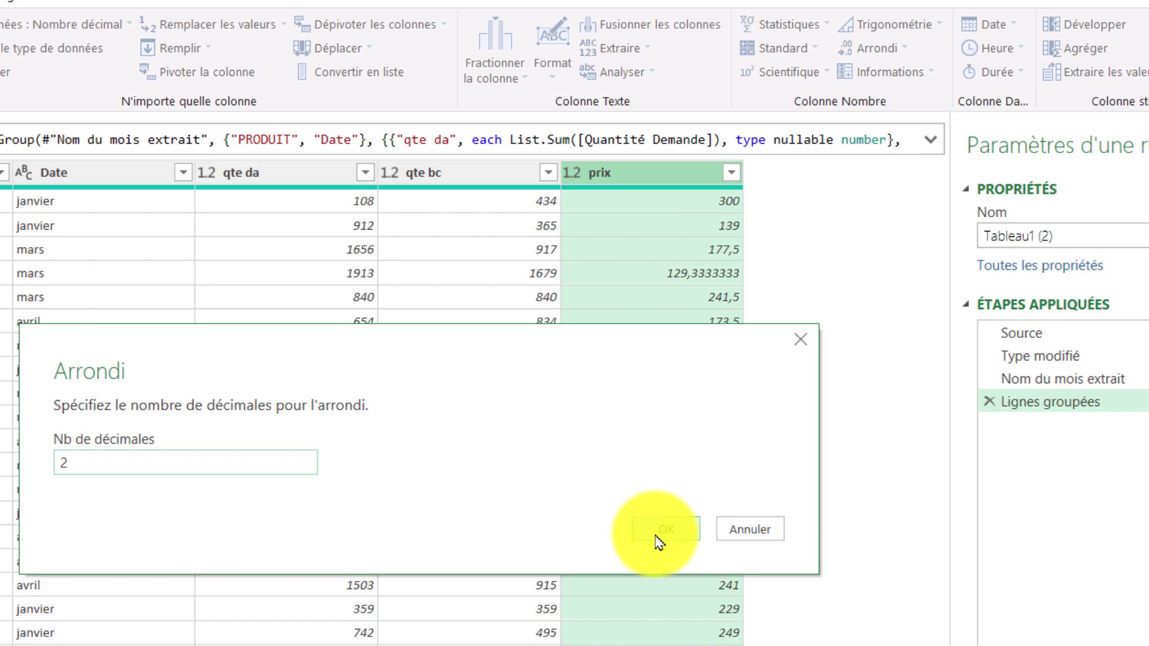
click(656, 533)
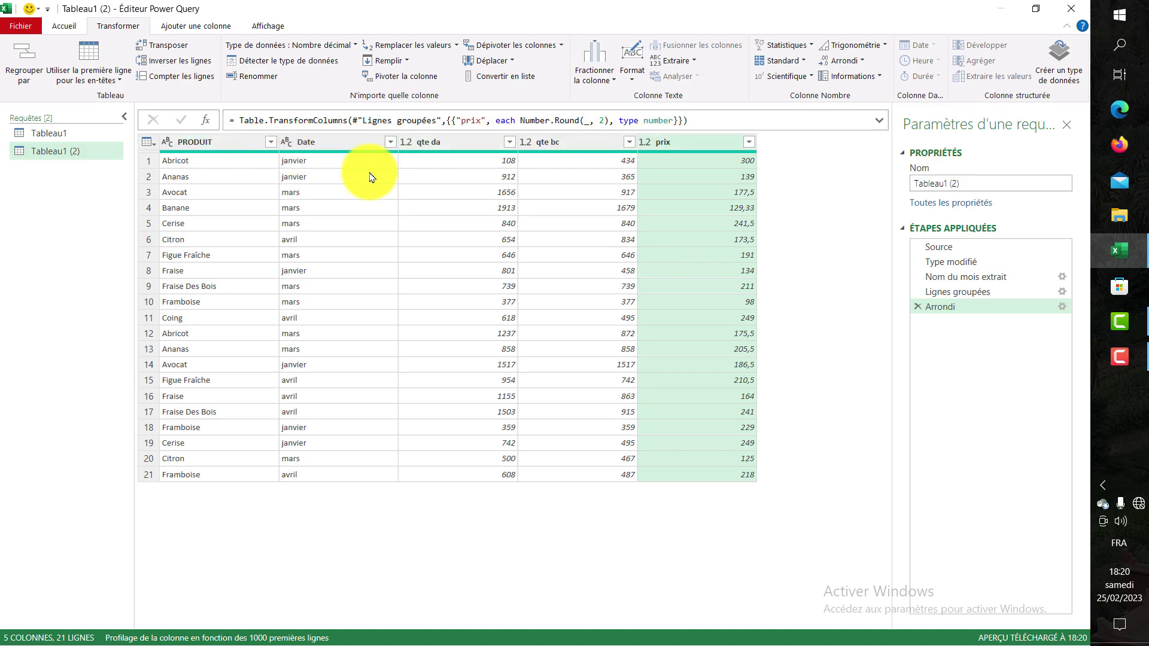
mouse_move(957, 292)
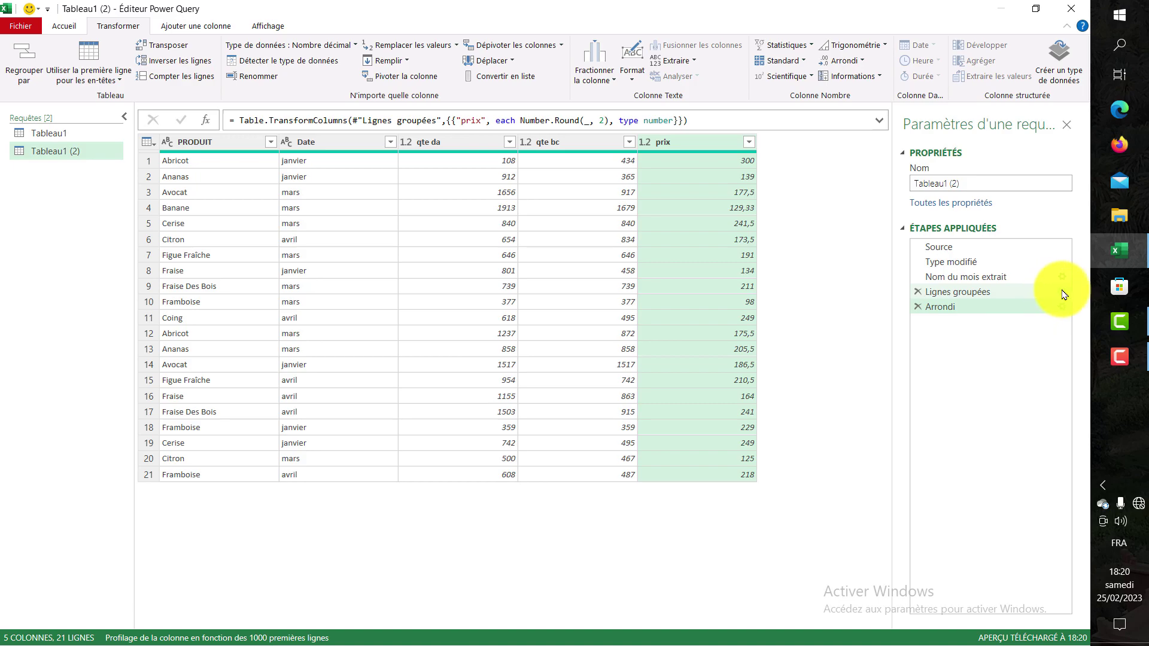
- Edit the Lignes groupées step to remove the Date grouping, leaving PRODUIT only (11 rows)
click(1062, 292)
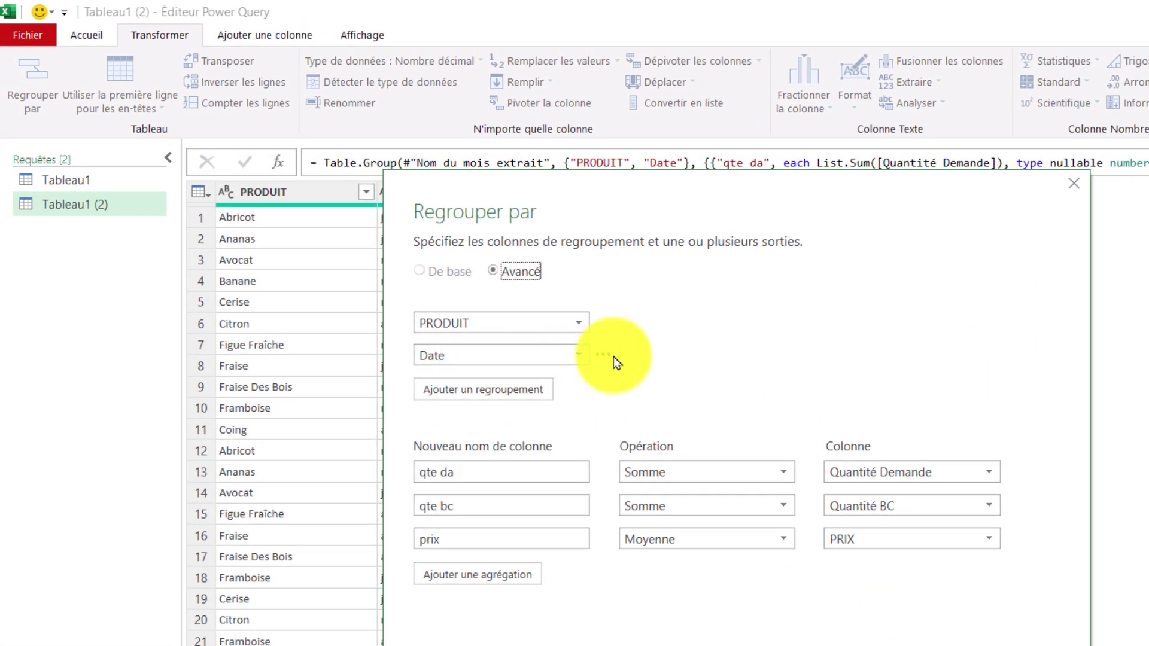
click(611, 359)
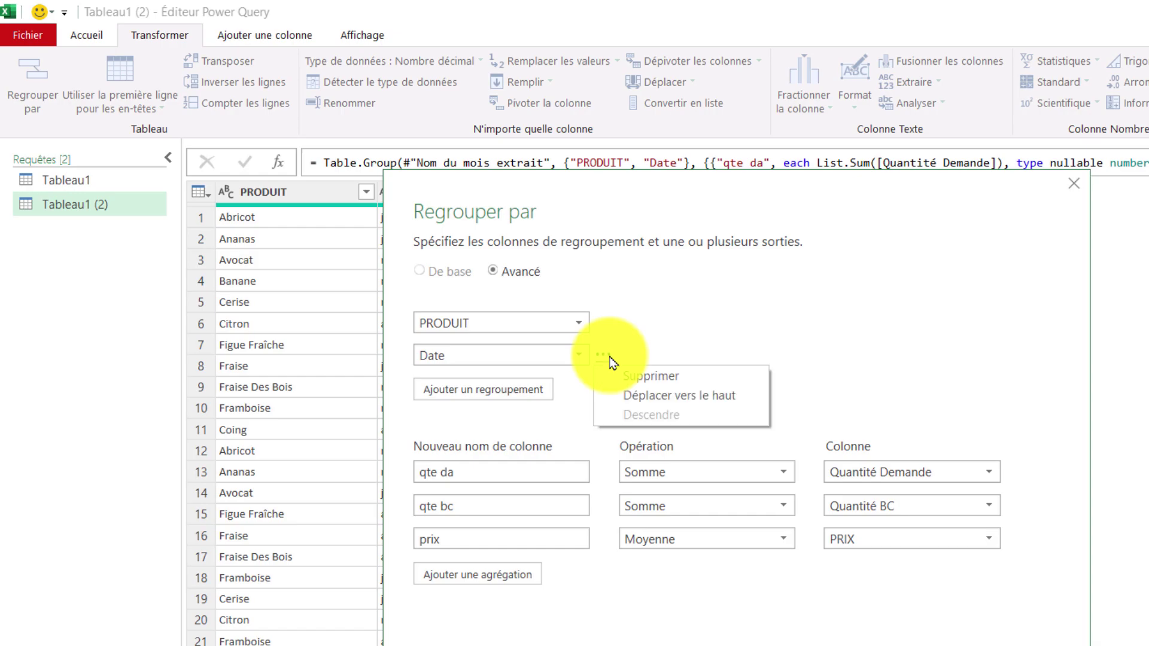
click(657, 376)
click(942, 629)
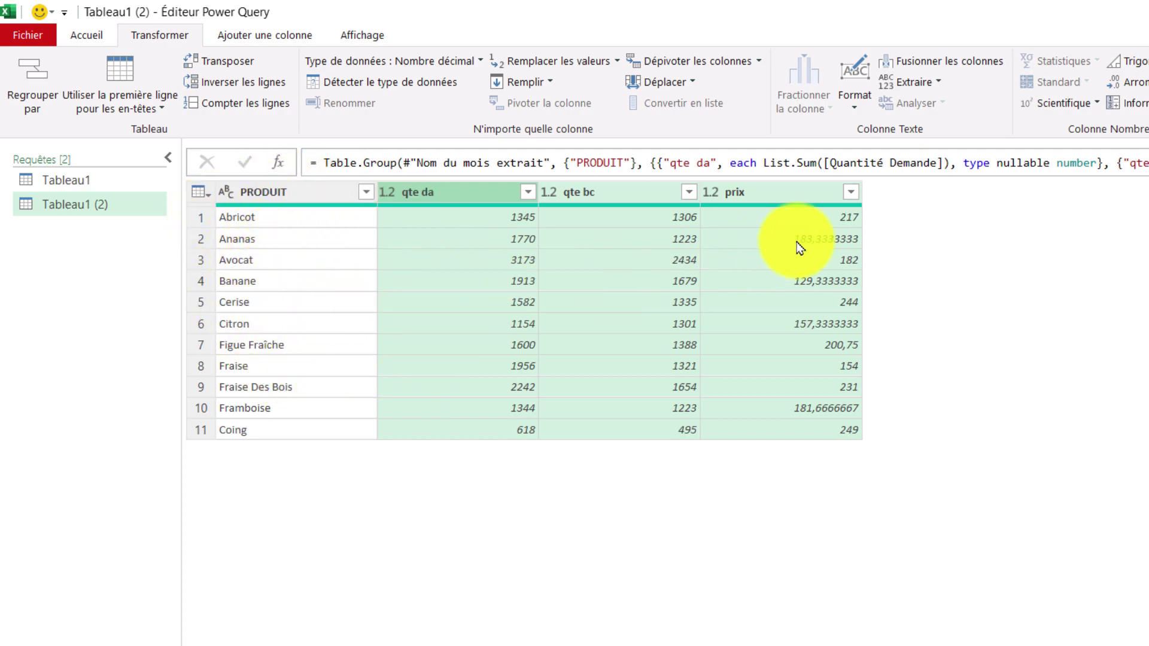
- Insert an Arrondi à l'entier inférieur step rounding prix down to integers before Arrondi
click(789, 194)
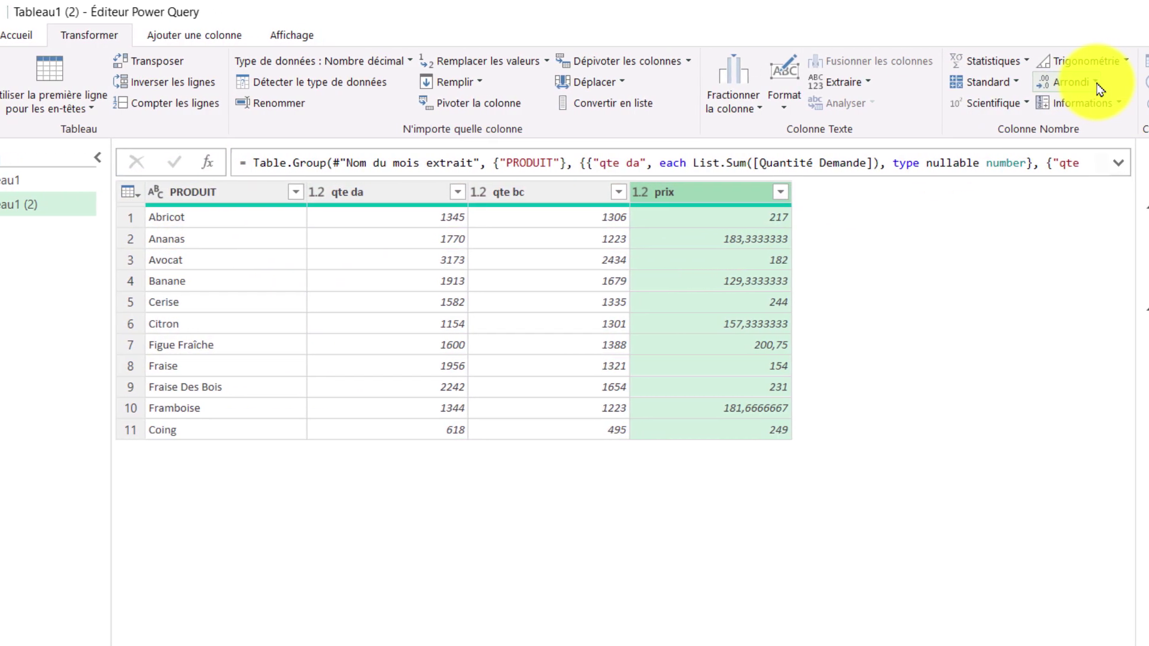
click(1084, 85)
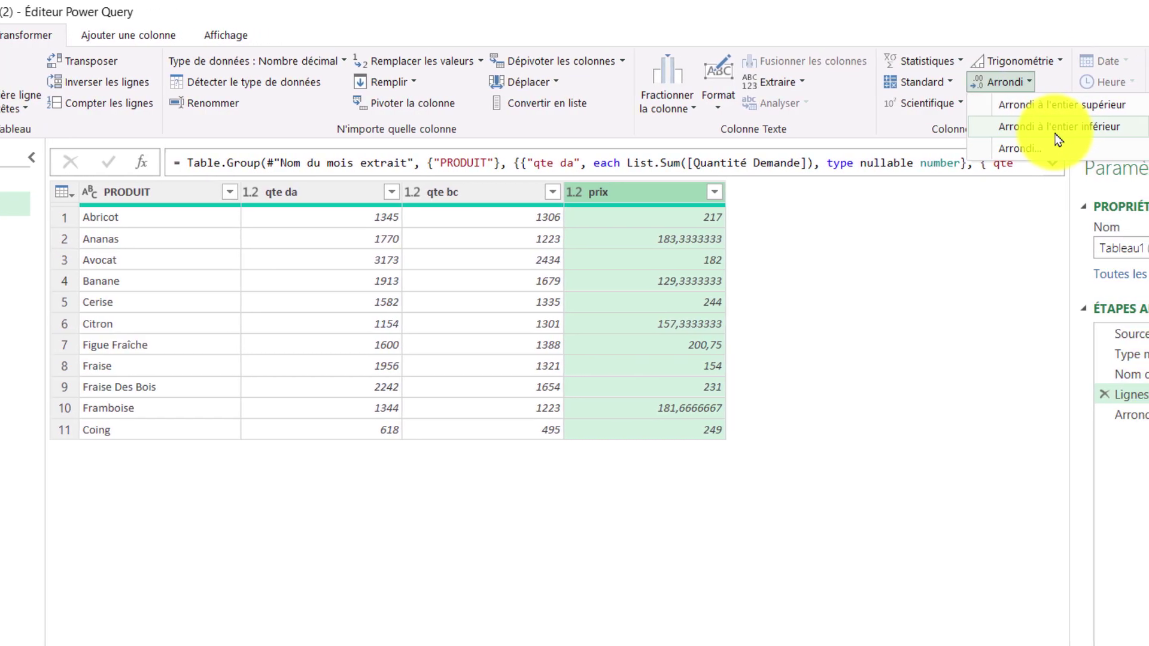
click(1019, 128)
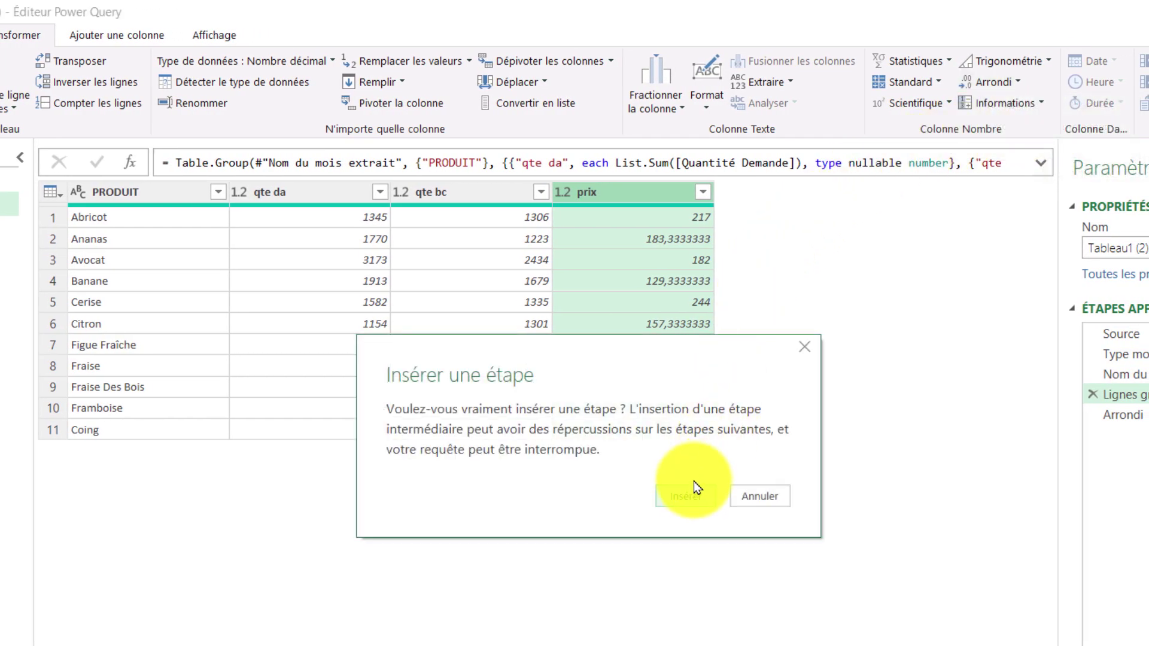
click(686, 497)
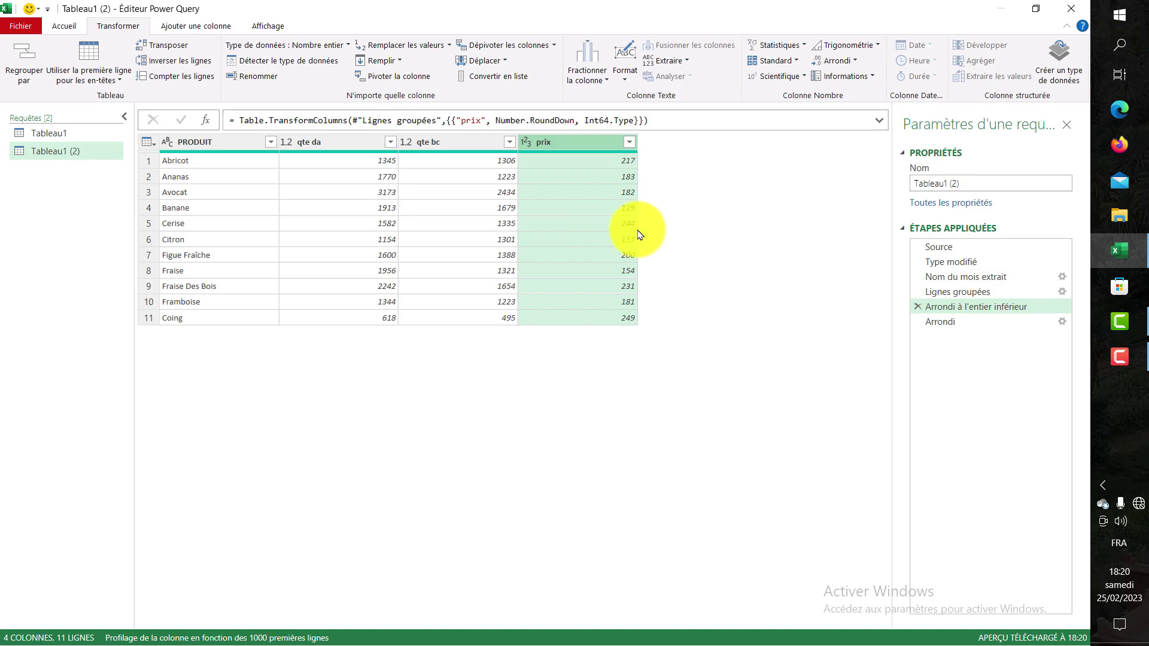
- In the original Tableau1 query, change the Date column to plain Date type, replacing the existing conversion
click(51, 140)
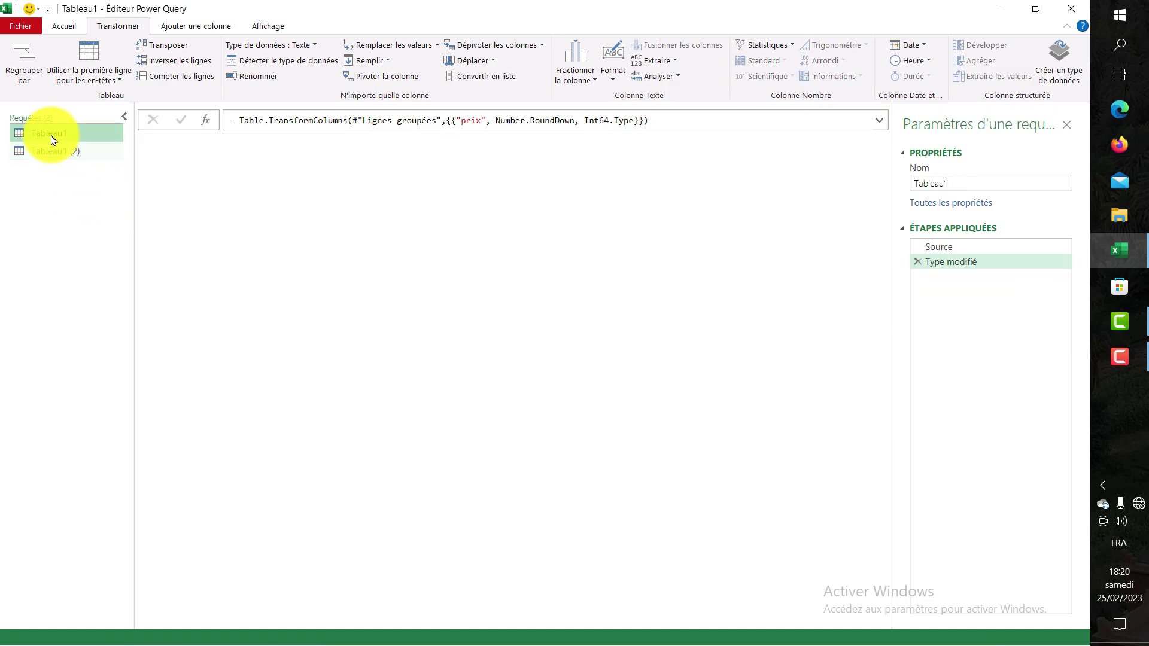
drag(479, 628, 687, 629)
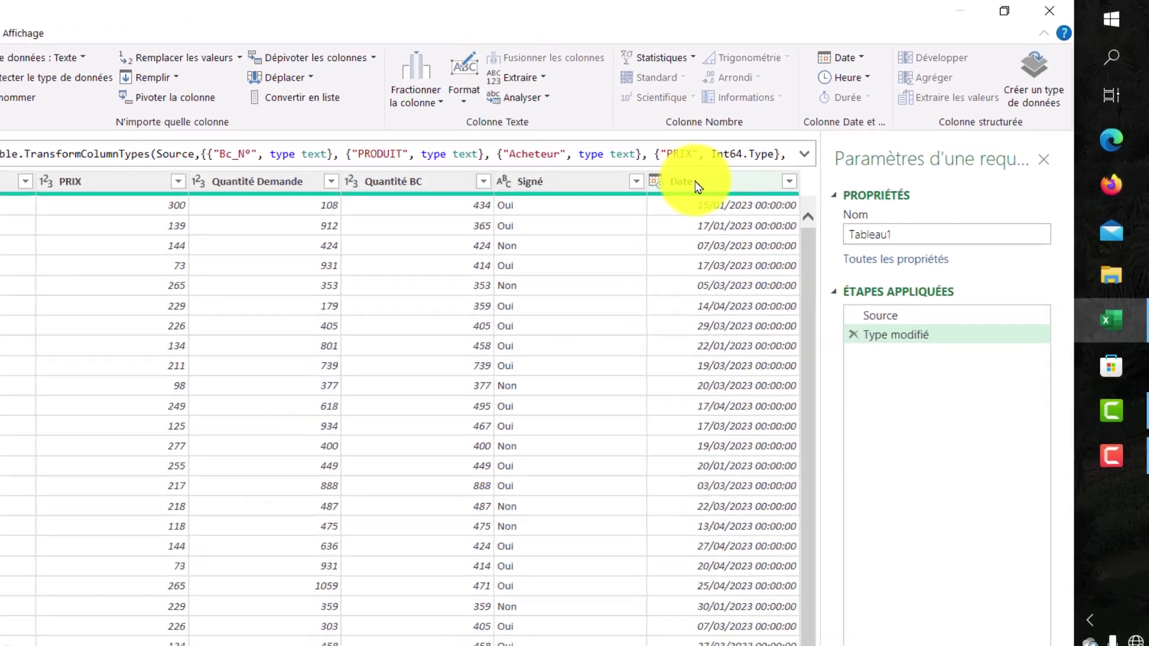
click(796, 144)
right_click(567, 238)
mouse_move(659, 440)
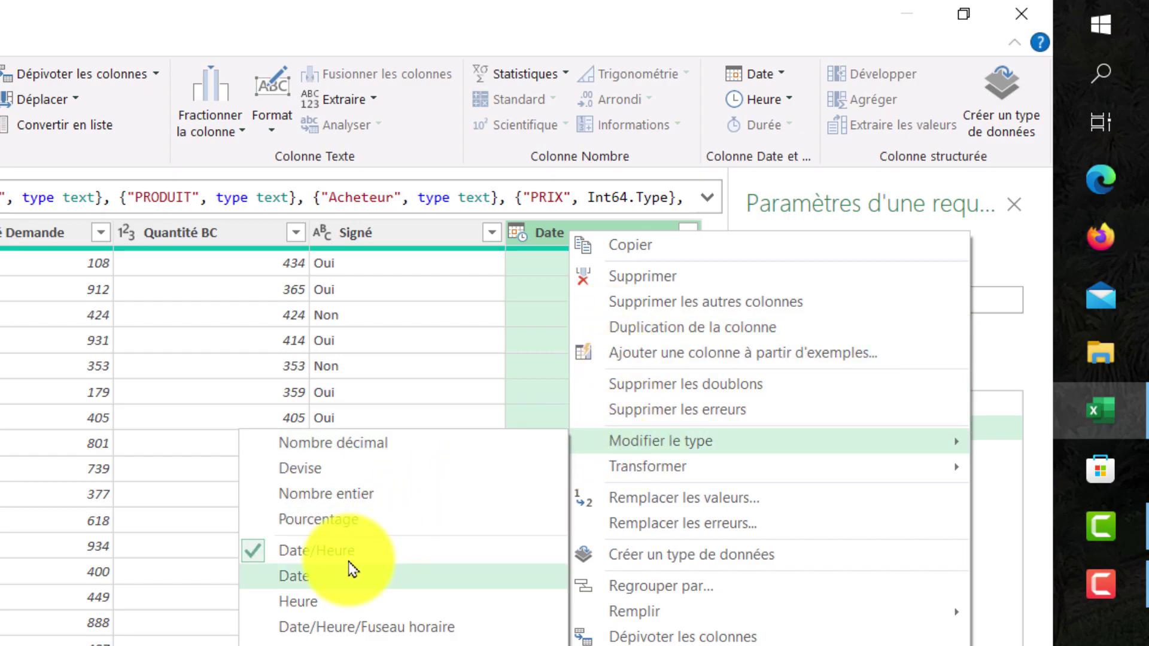
click(299, 576)
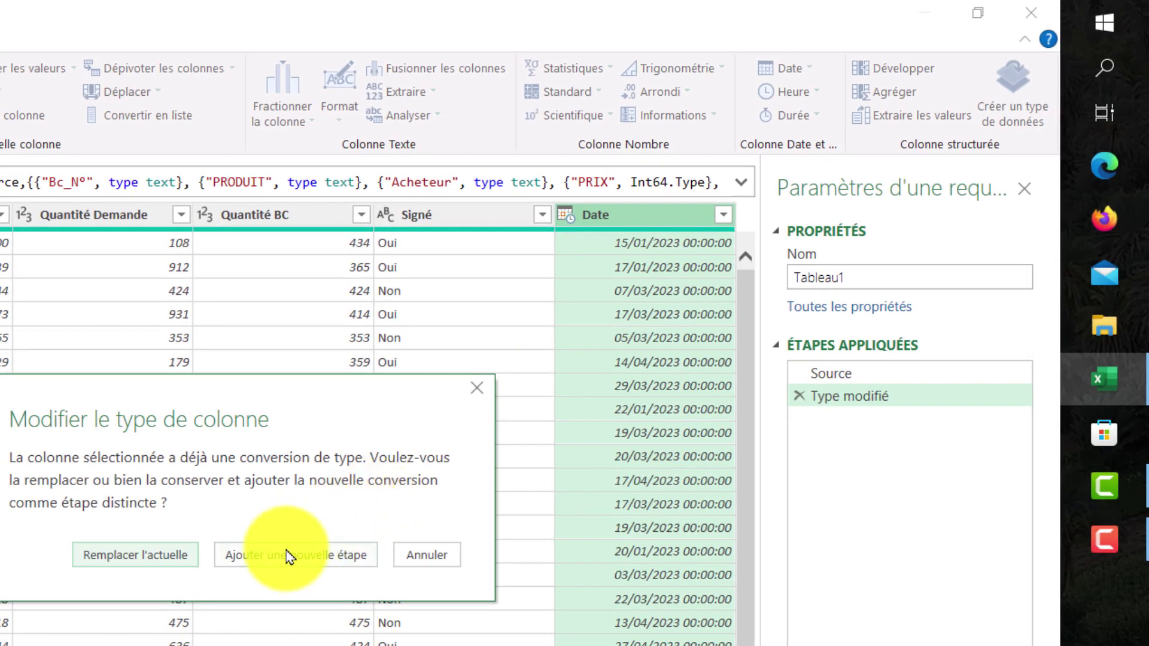
click(152, 564)
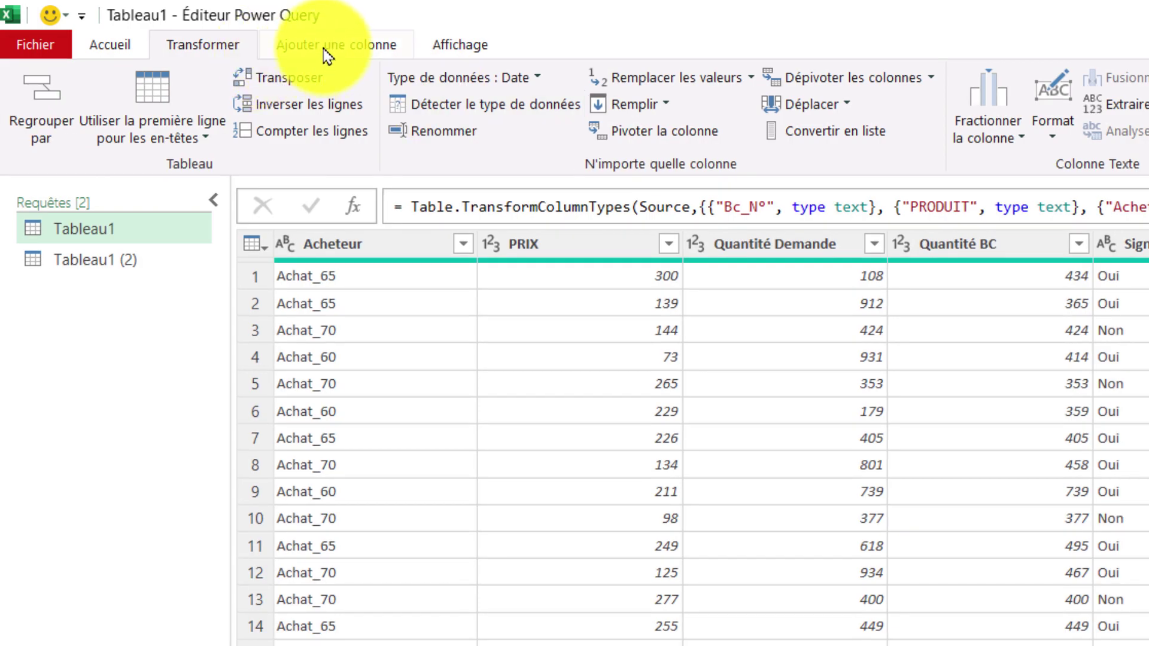
click(327, 56)
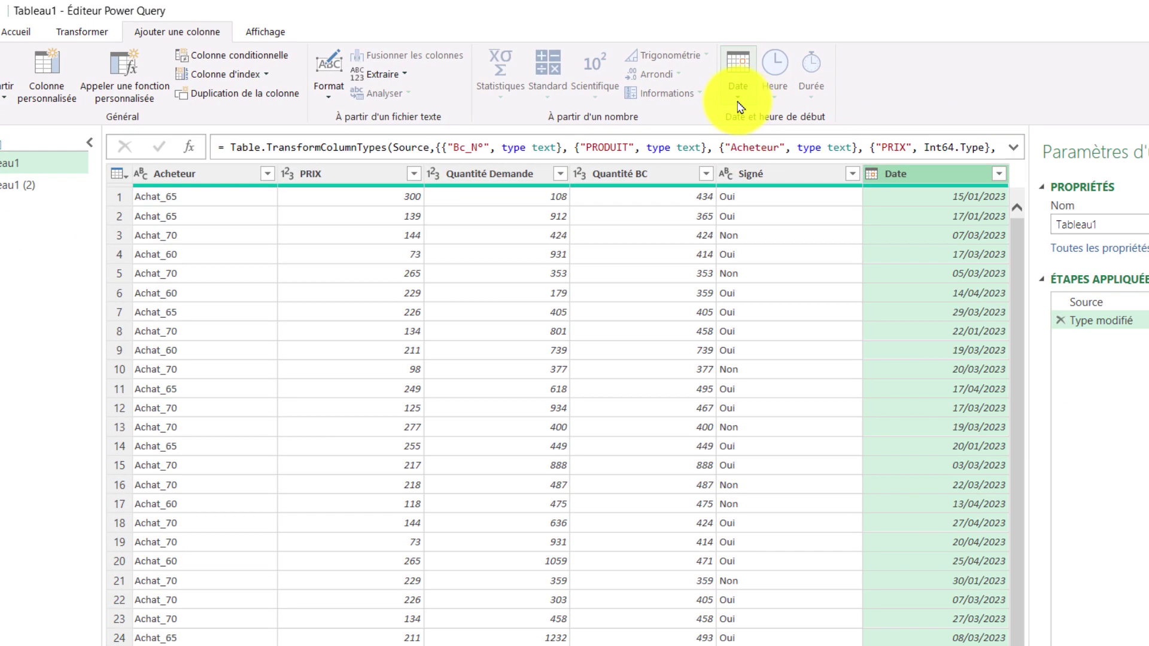
- Add an Âge column computed from Date and a Jours column giving that age in days
click(739, 102)
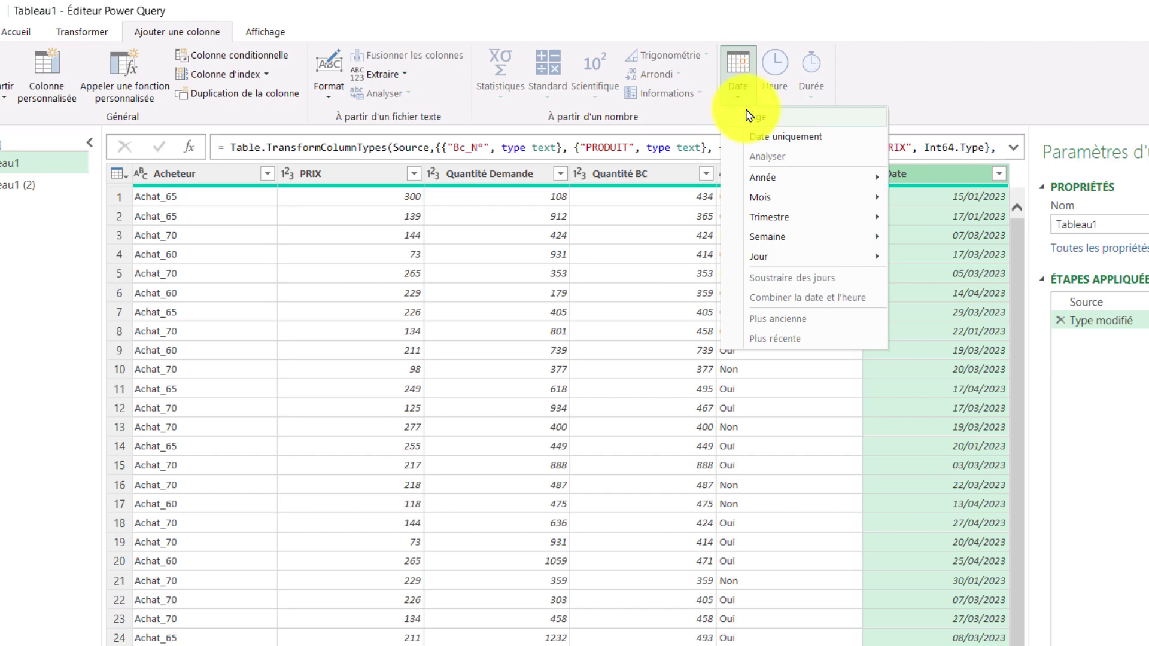
click(758, 120)
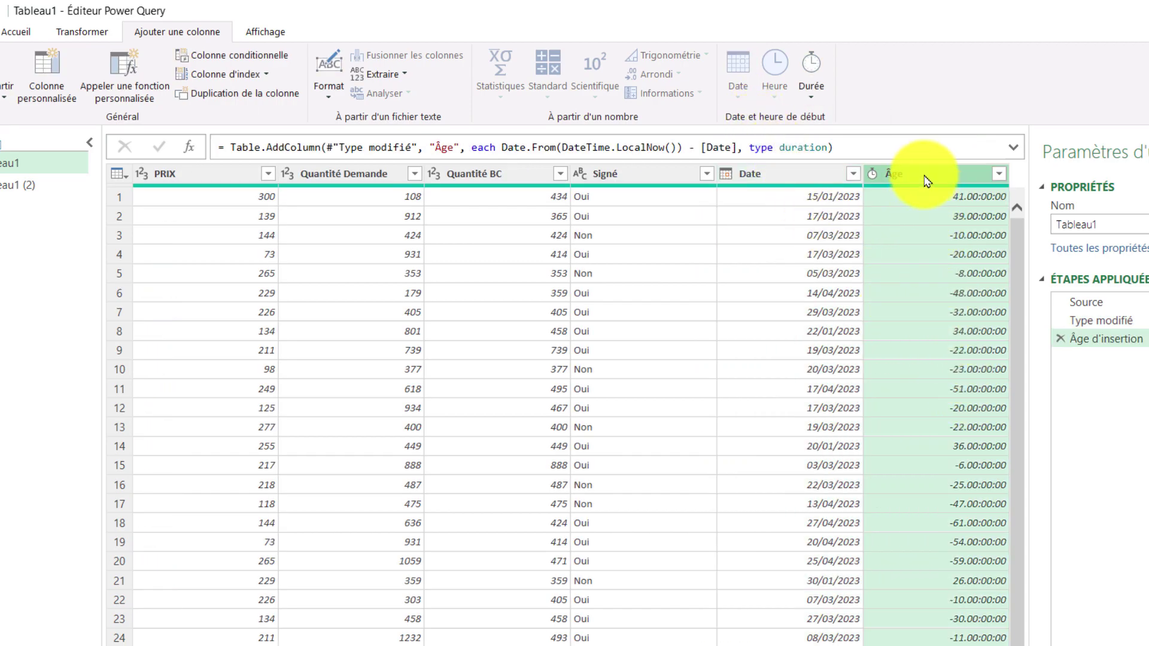
click(813, 103)
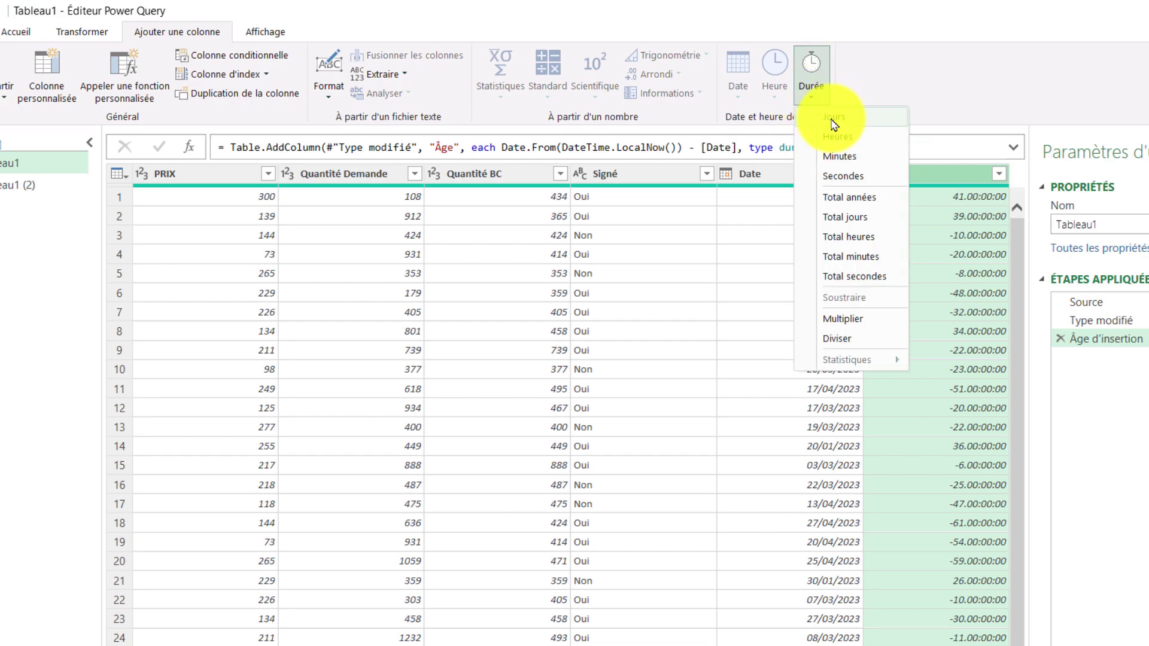
click(834, 119)
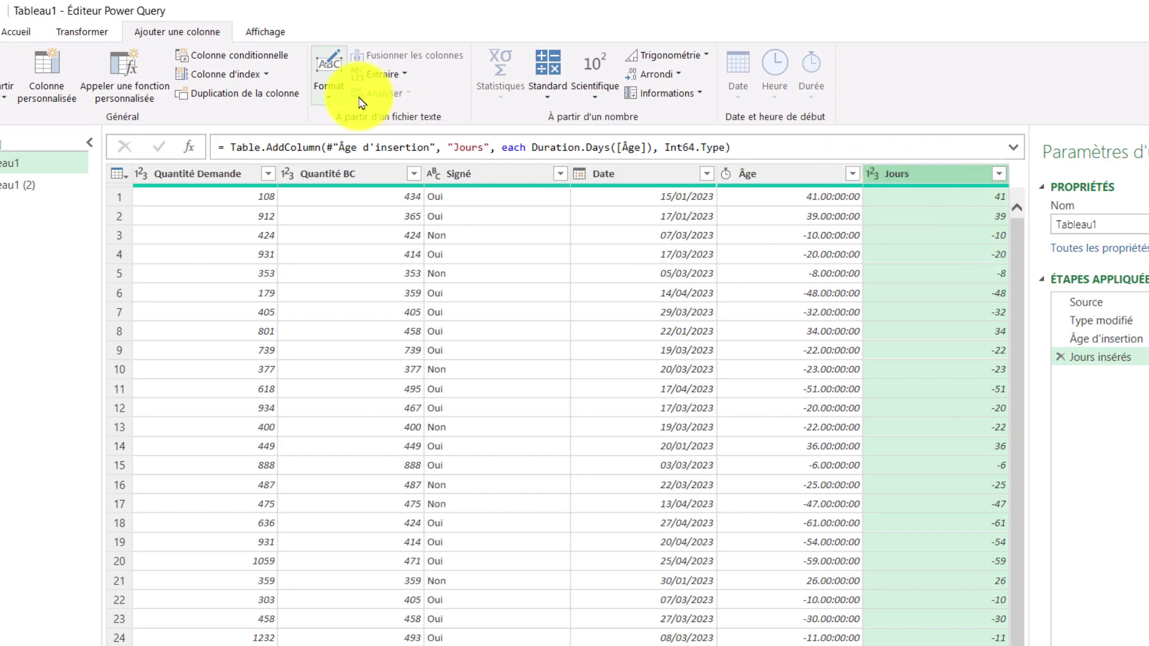
click(205, 63)
text(retard)
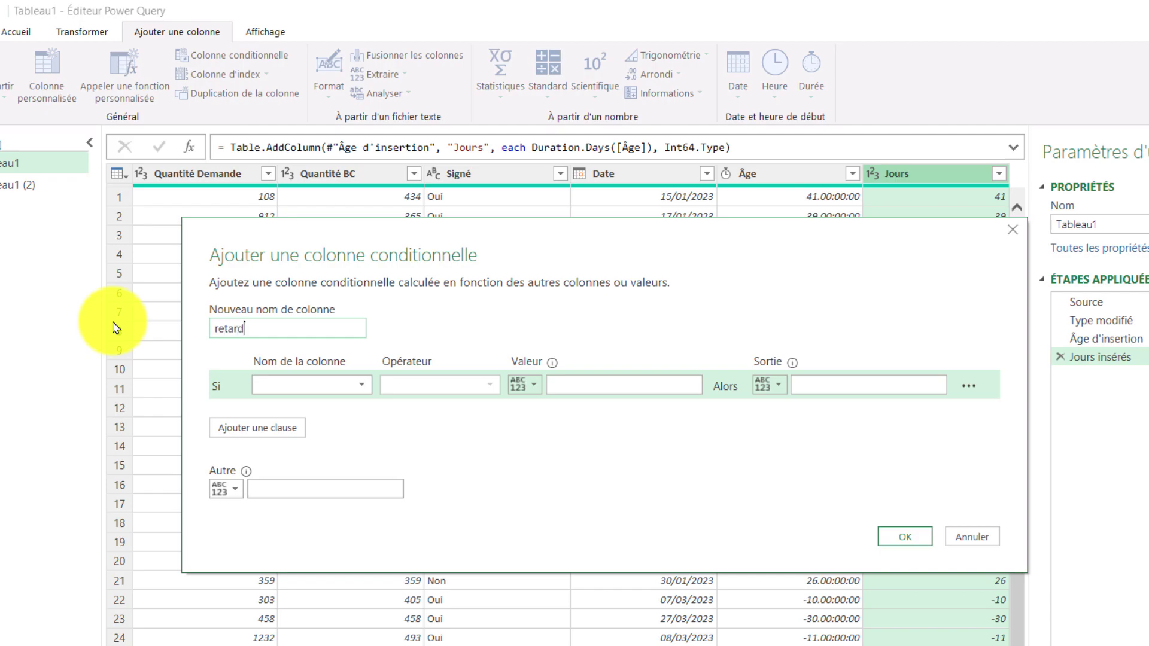
- Define the retard conditional column: if Jours is less than 0 output 0, otherwise the Jours column
click(362, 386)
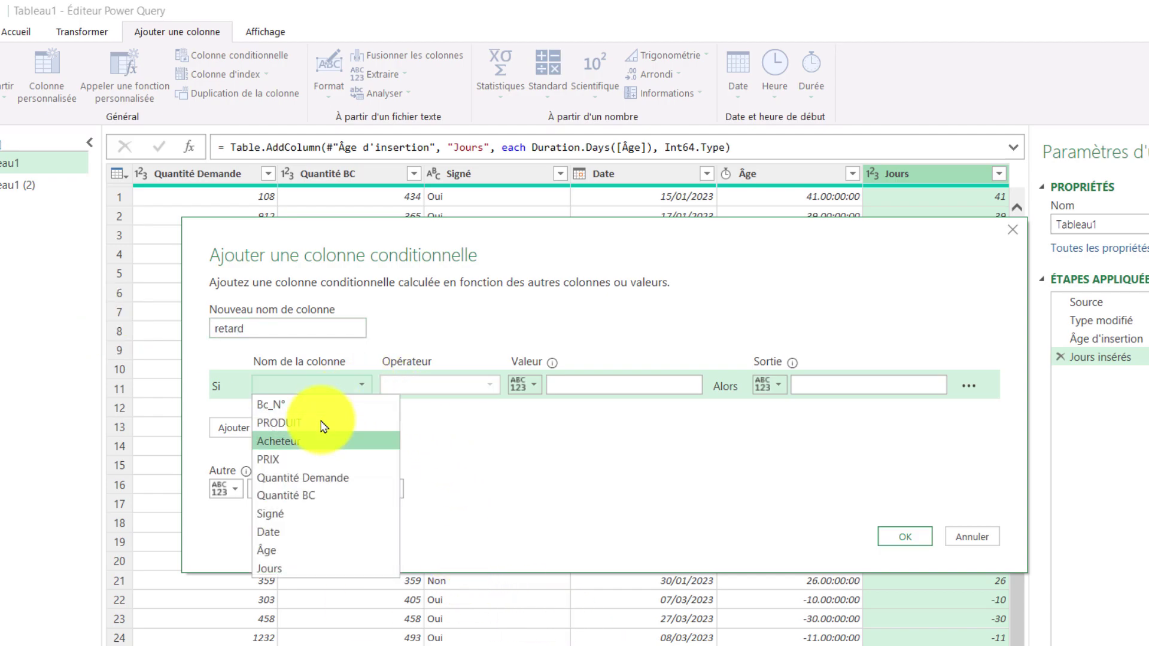
click(279, 572)
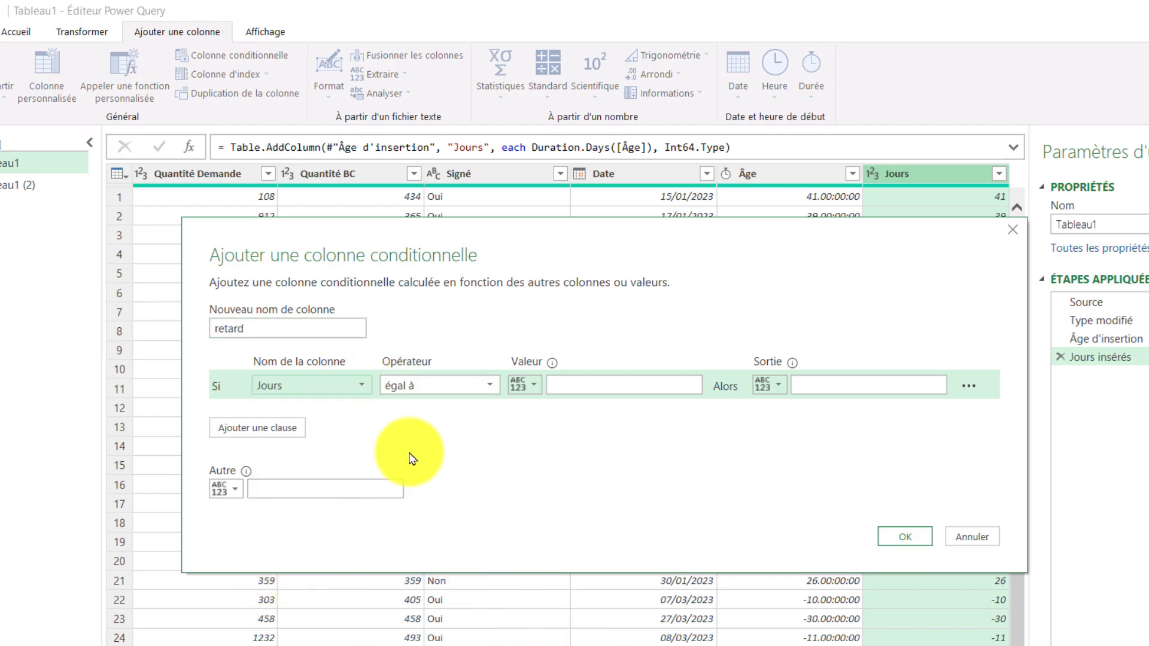
click(490, 387)
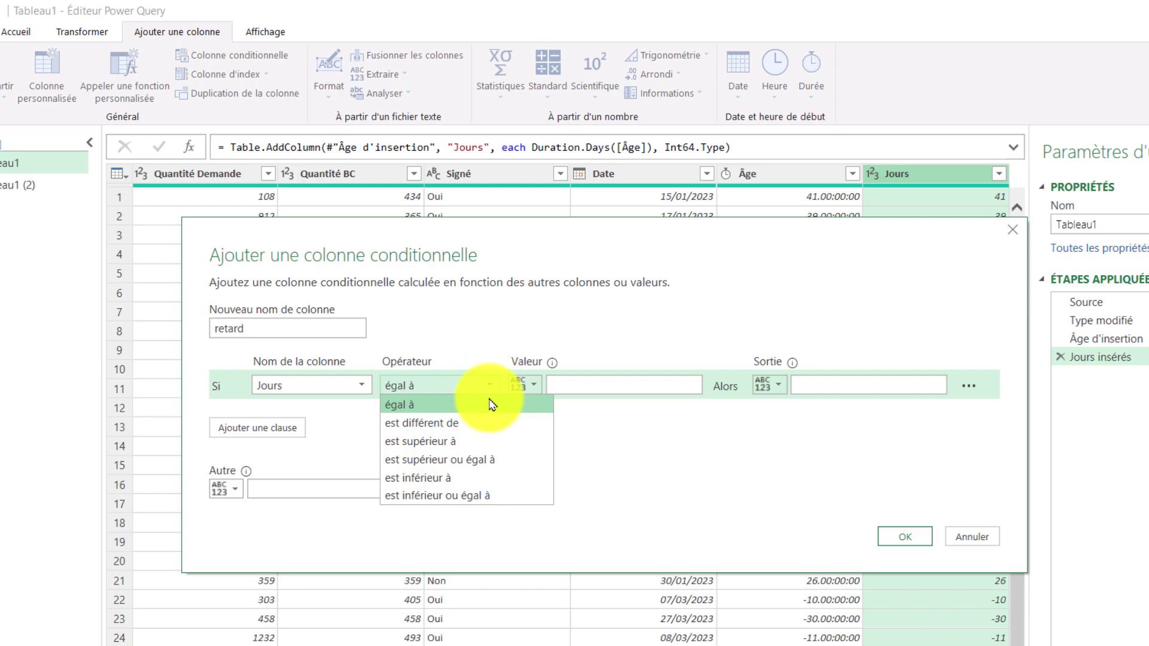
click(436, 479)
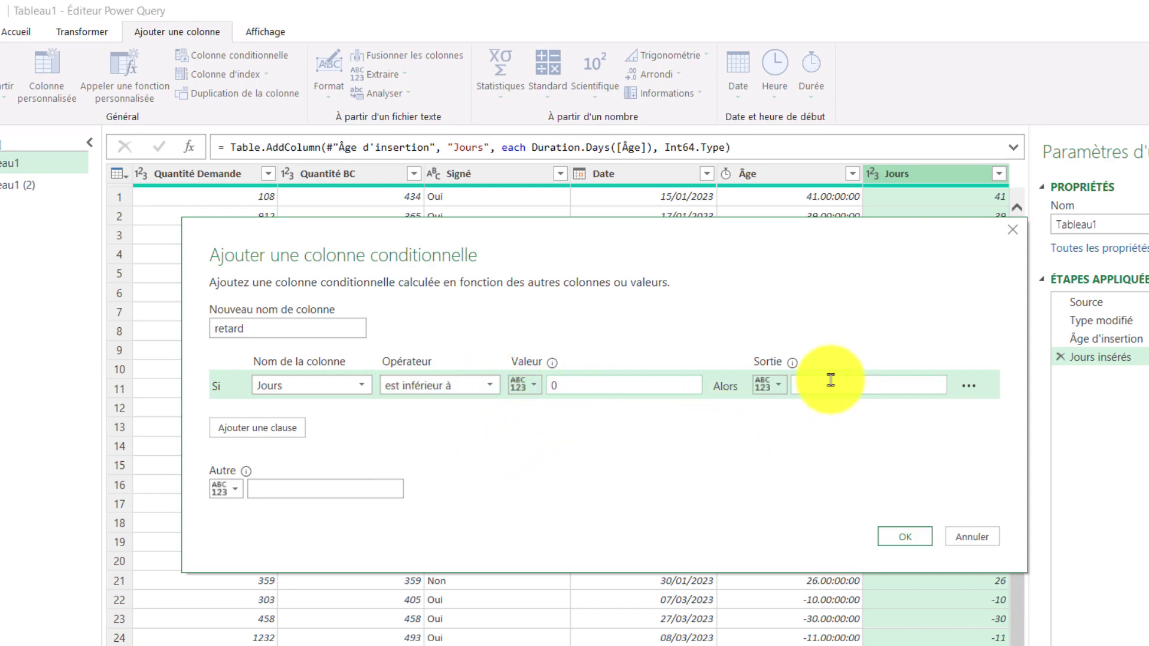
click(834, 393)
text(0)
click(234, 490)
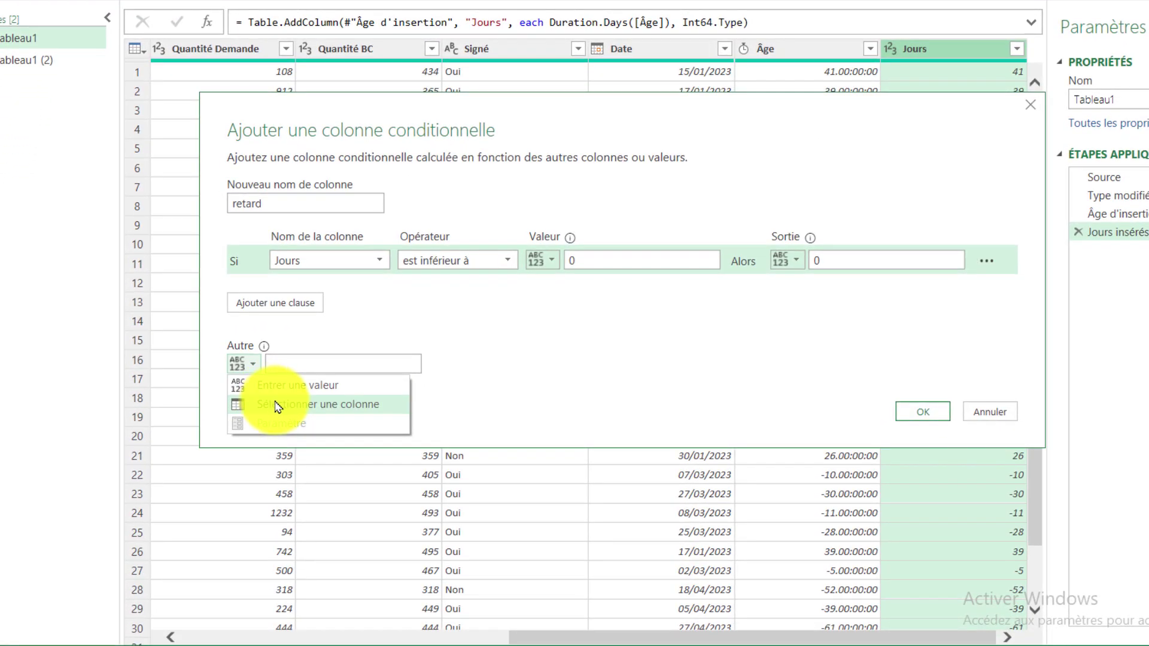
click(276, 416)
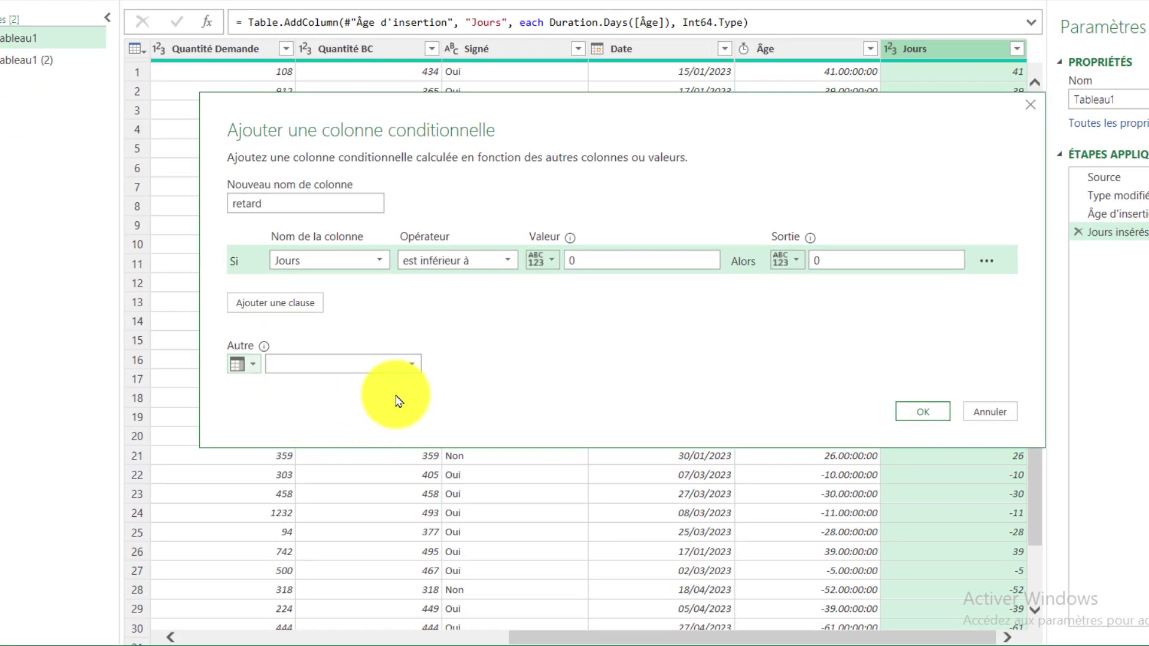
click(403, 366)
click(301, 550)
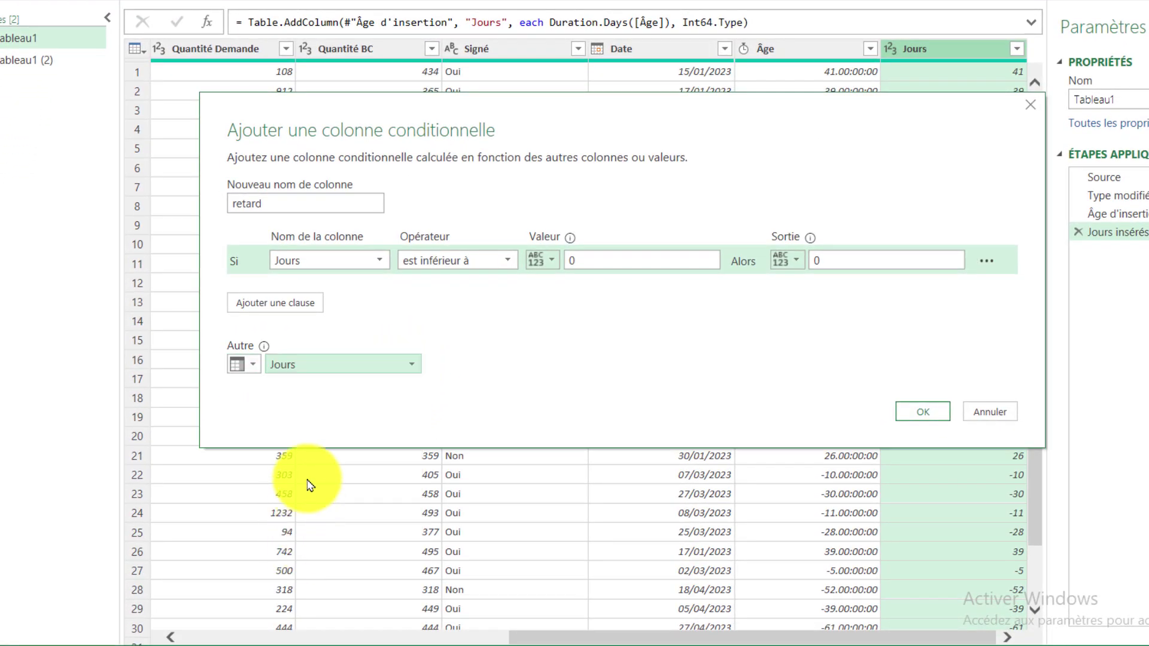
click(911, 415)
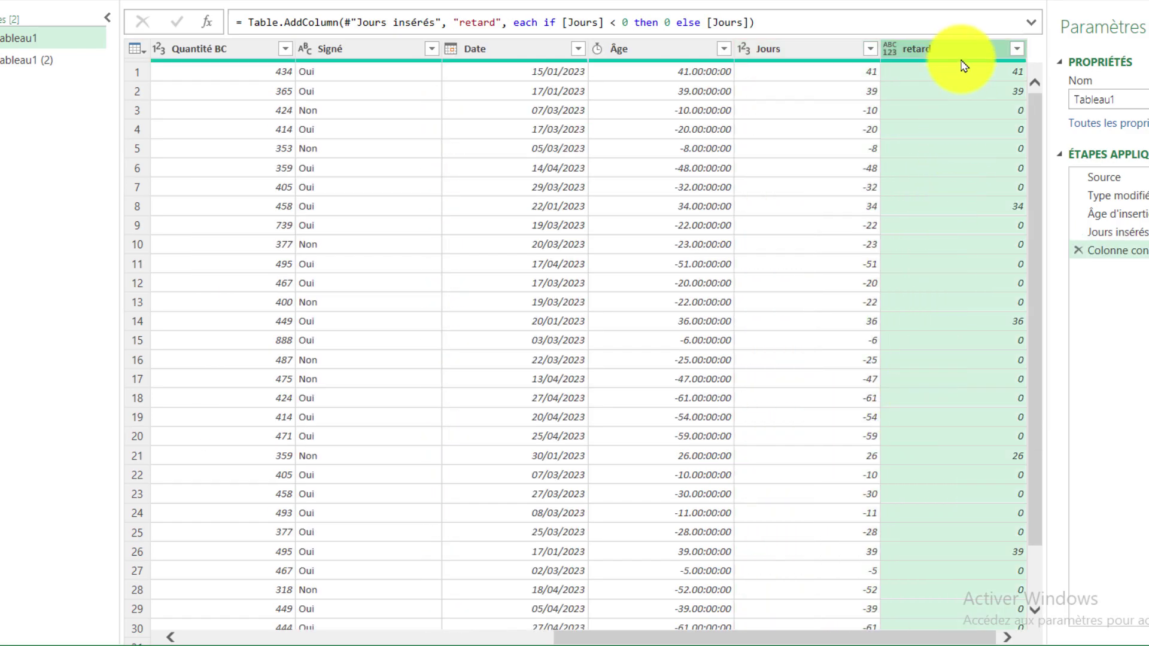
- Delete the Jours column, then undo the deletion with Ctrl+Z
scroll(976, 453, down, 2)
scroll(958, 419, up, 2)
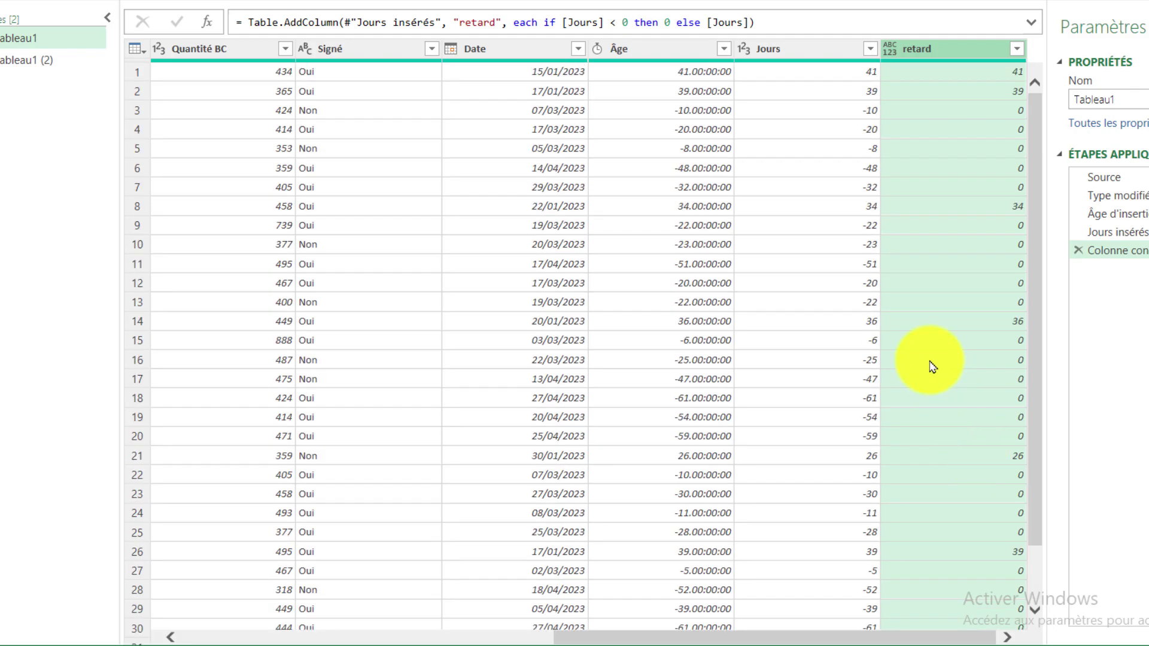
click(806, 54)
key(Delete)
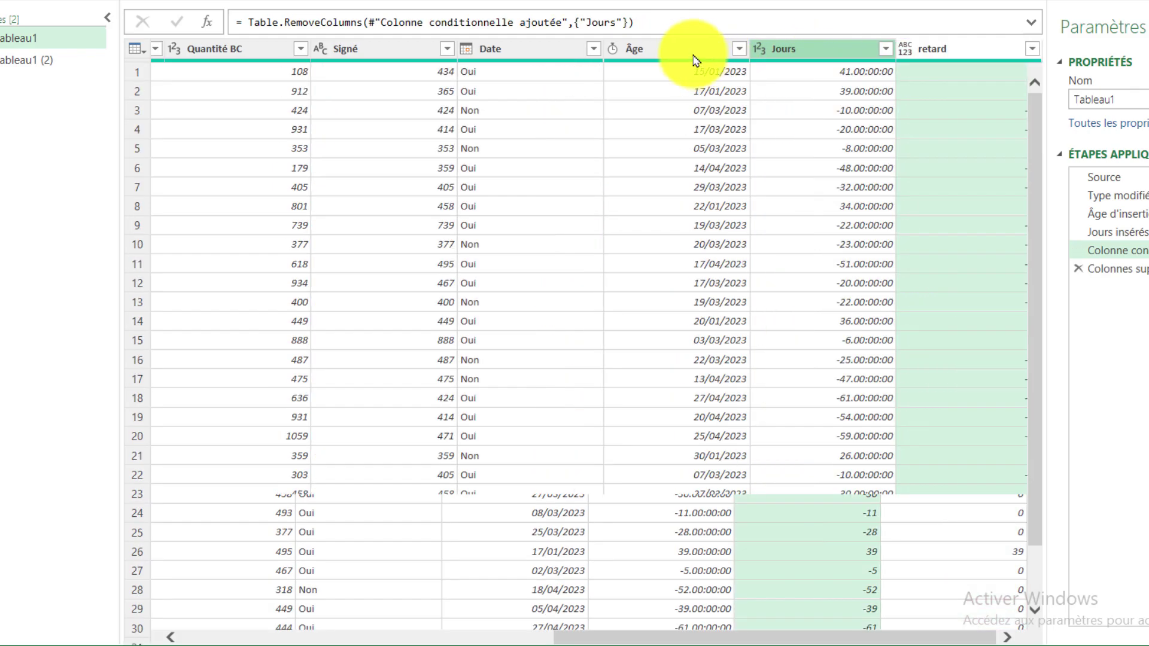
click(685, 55)
key(ctrl+z)
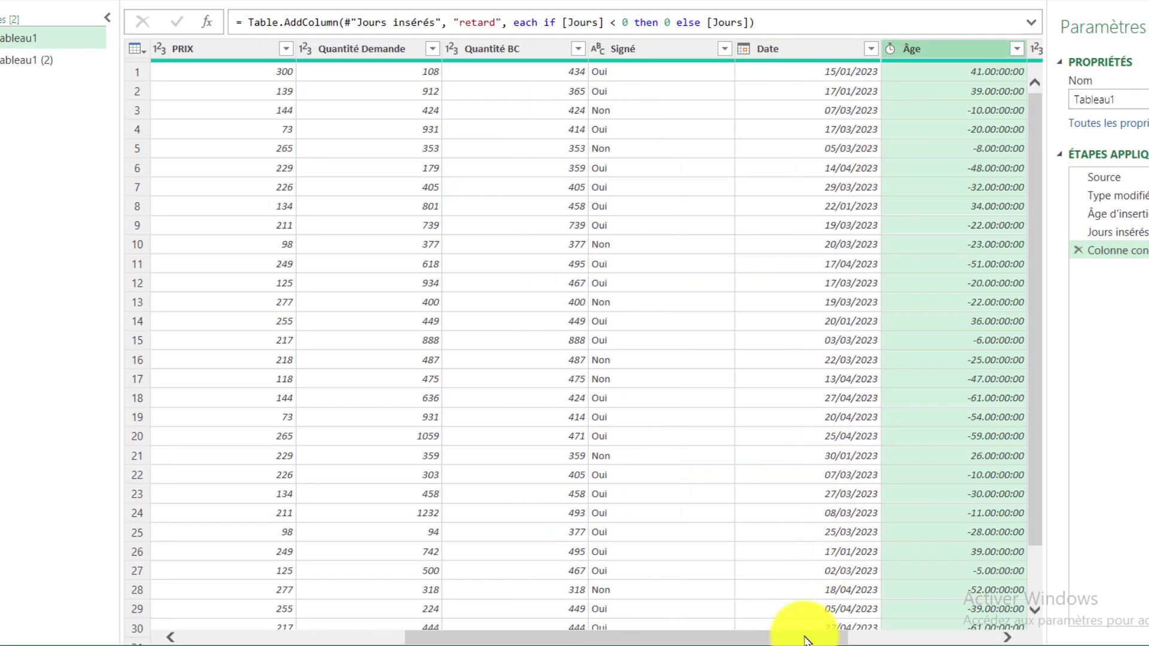
- Select the Âge and Jours helper columns and delete both
drag(802, 633, 954, 628)
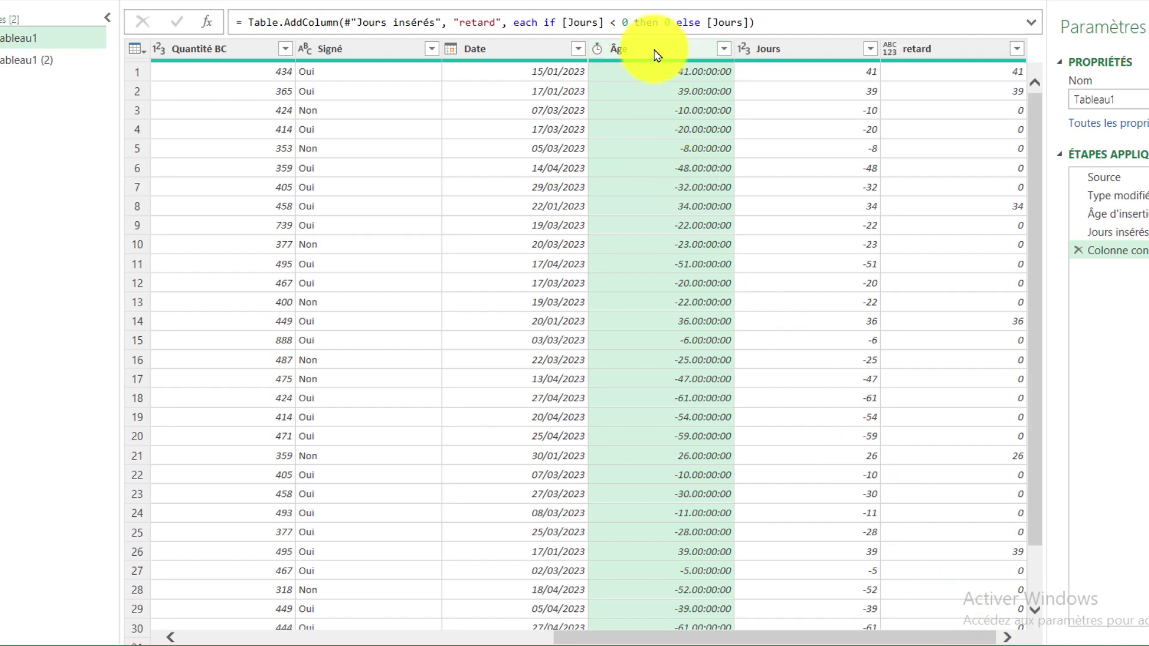
key(Delete)
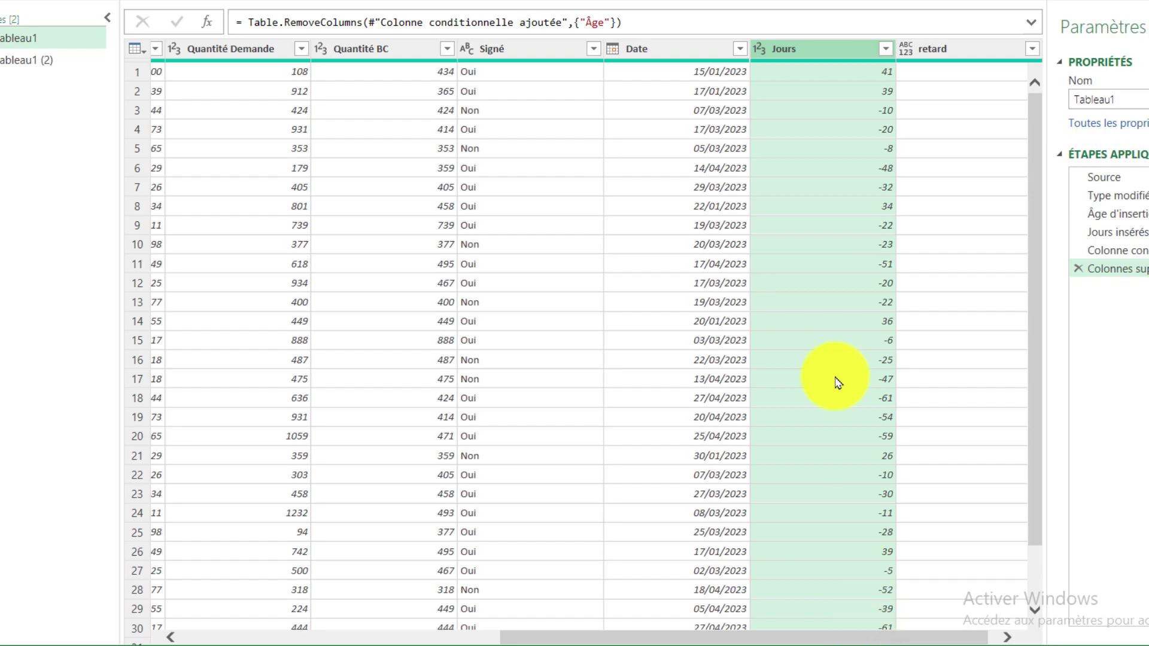
key(Delete)
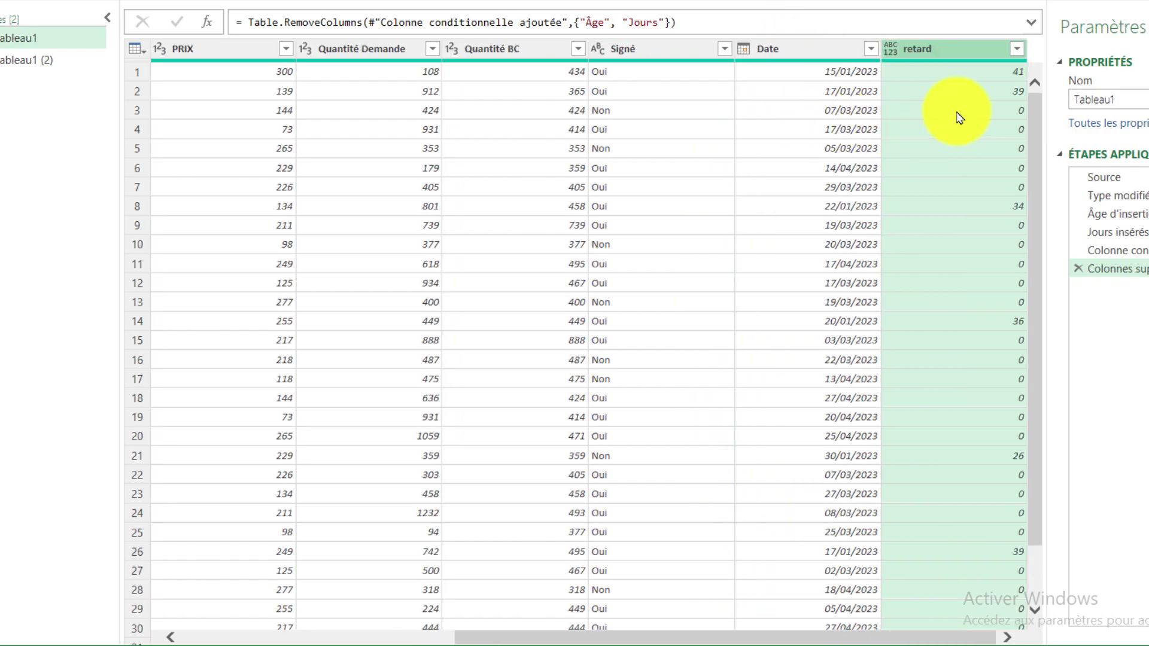
drag(794, 635, 396, 634)
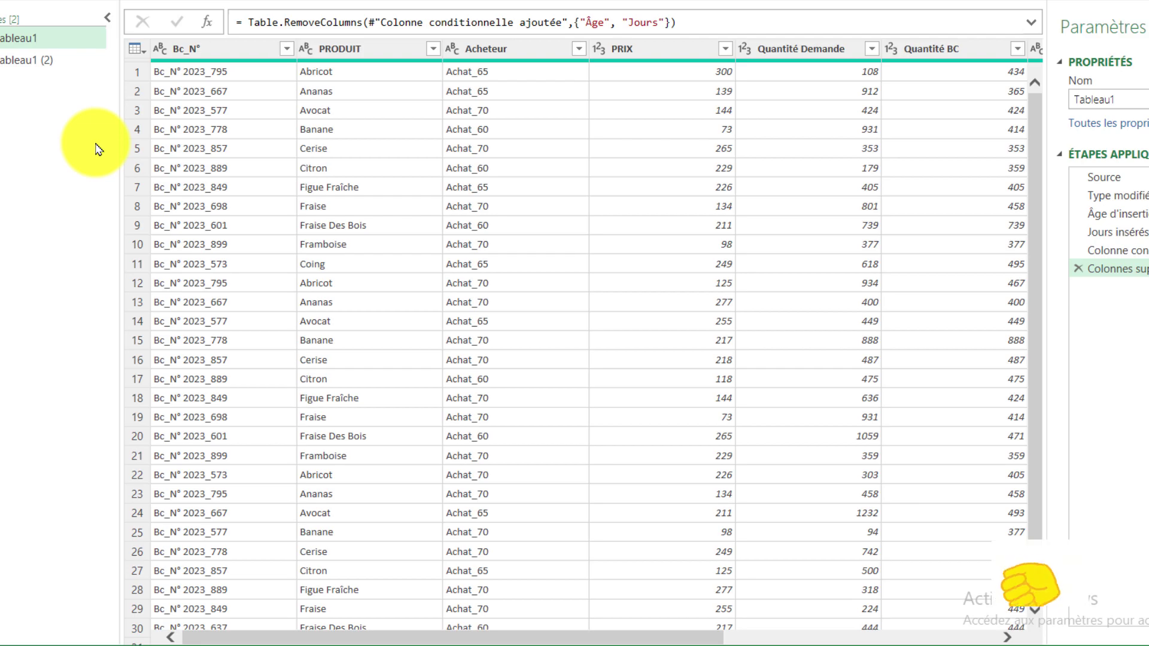
drag(669, 640, 1035, 640)
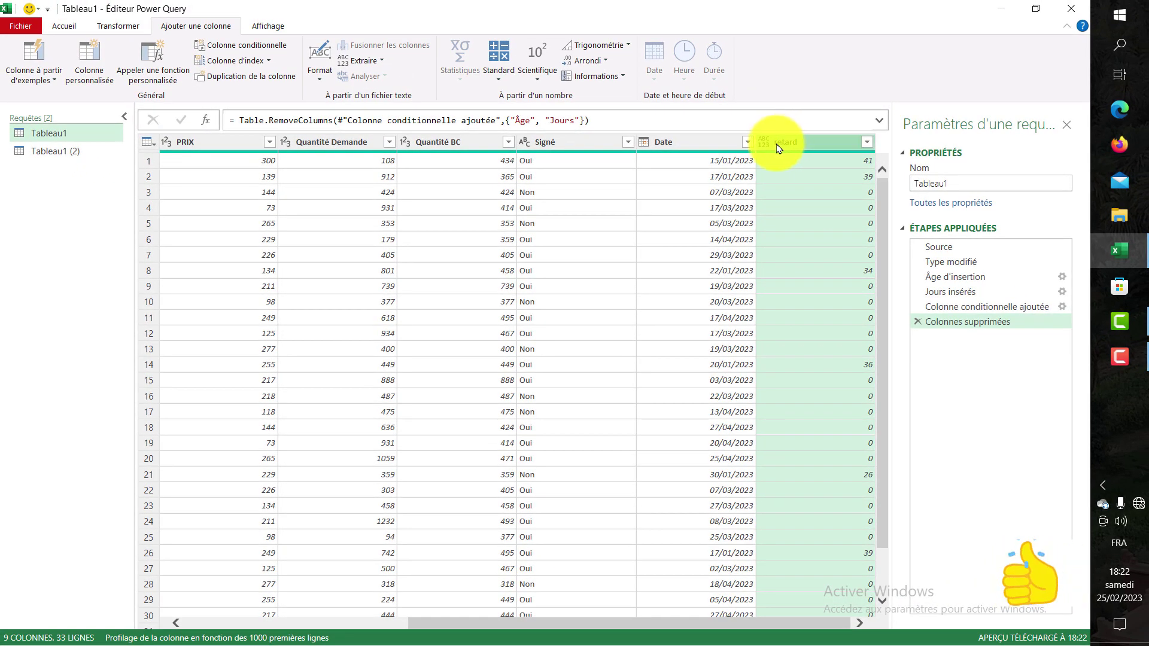
- Start the ca conditional column with a first rule: Signé equals Non gives 0
click(235, 51)
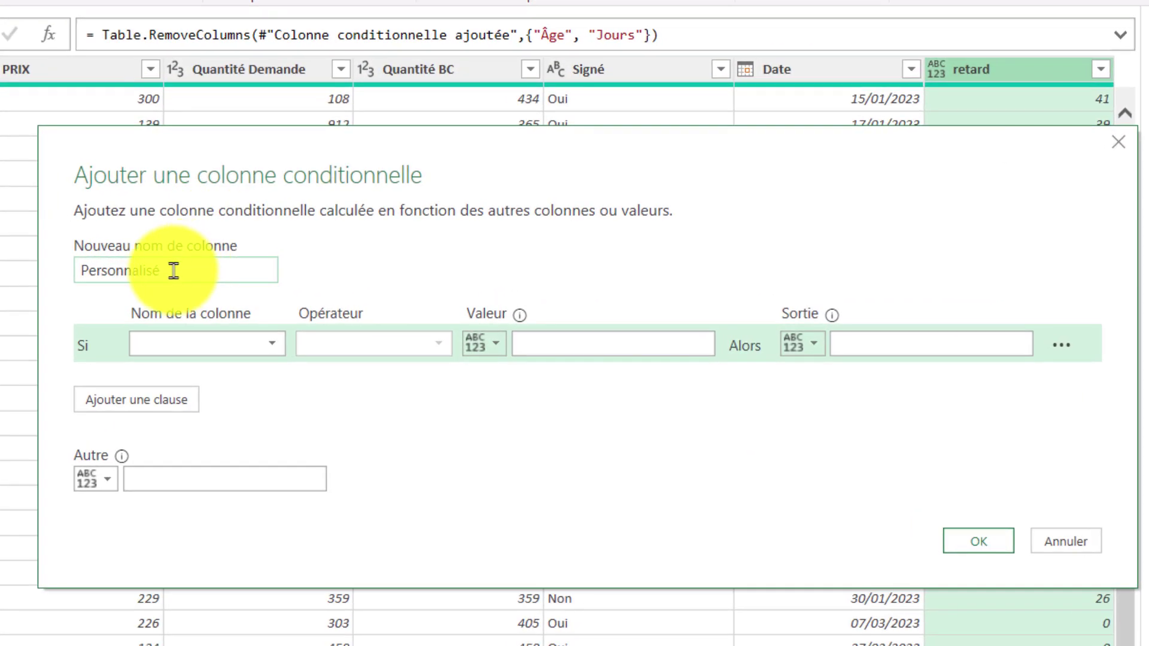
text(ca)
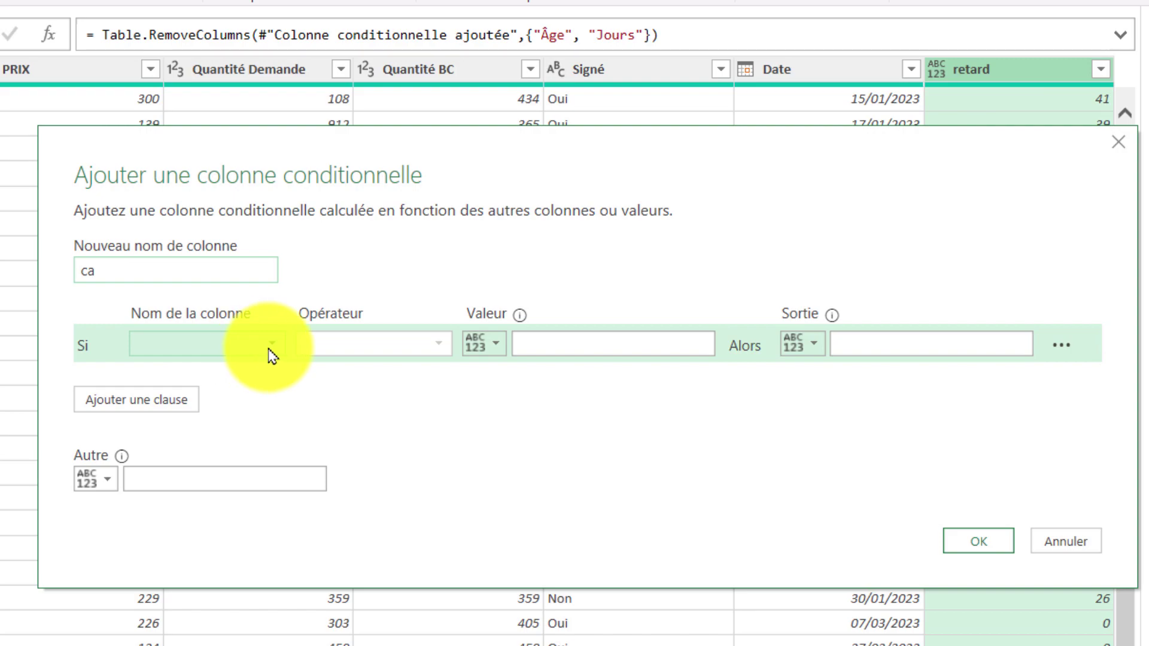
click(272, 348)
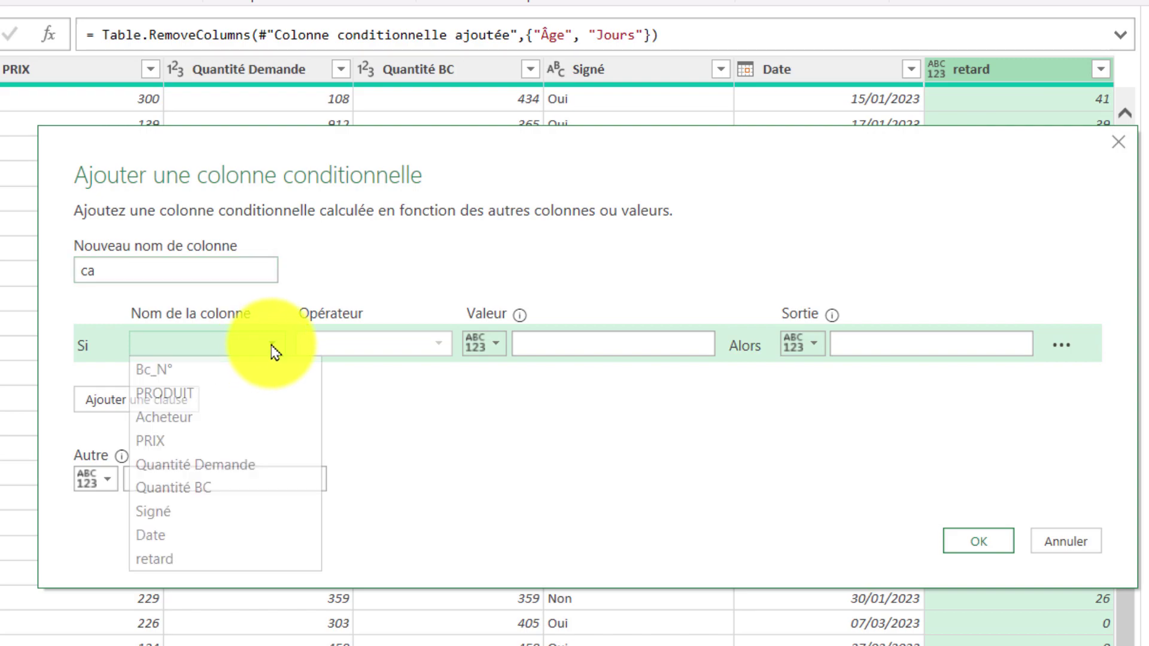
click(179, 521)
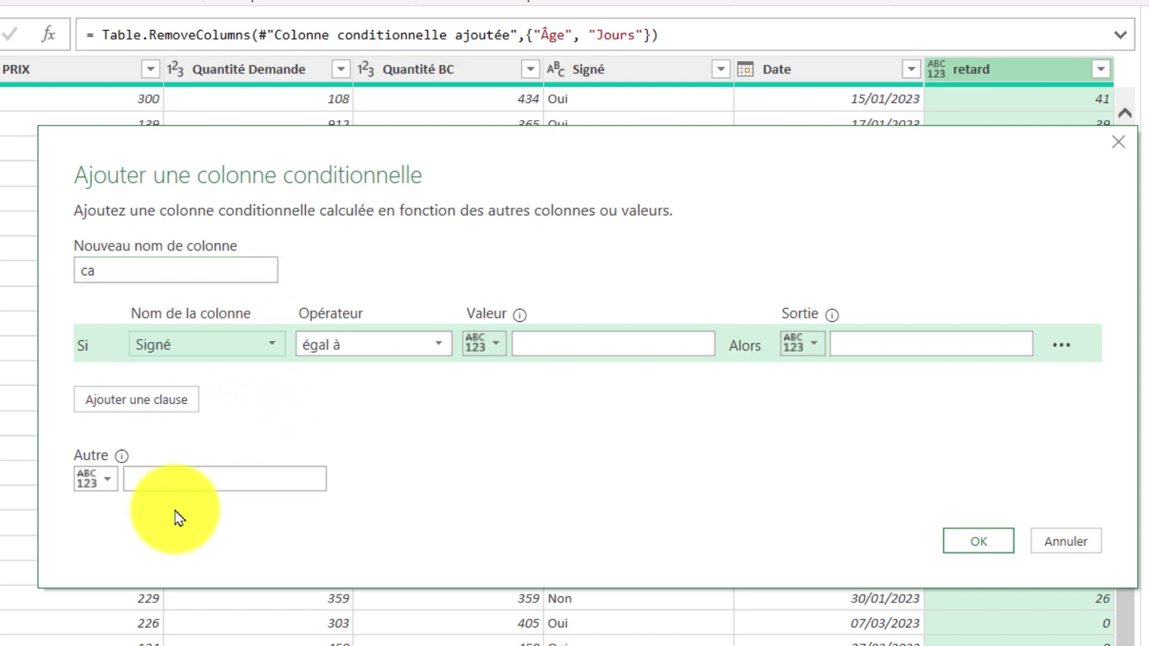
click(531, 344)
text(N)
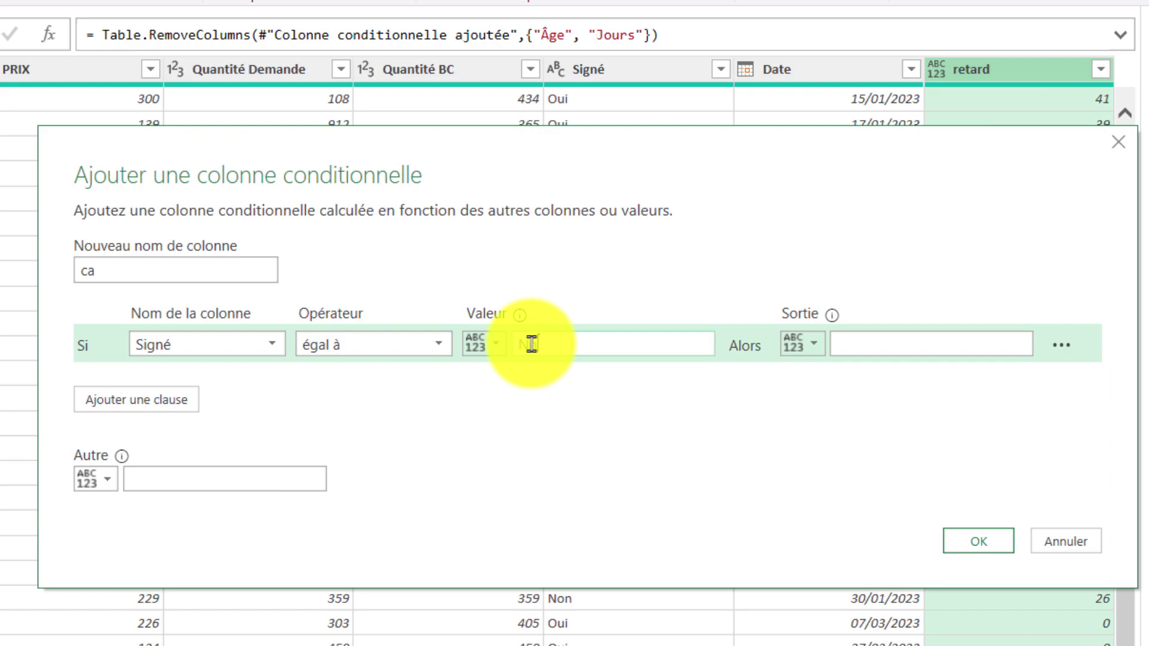
text(n)
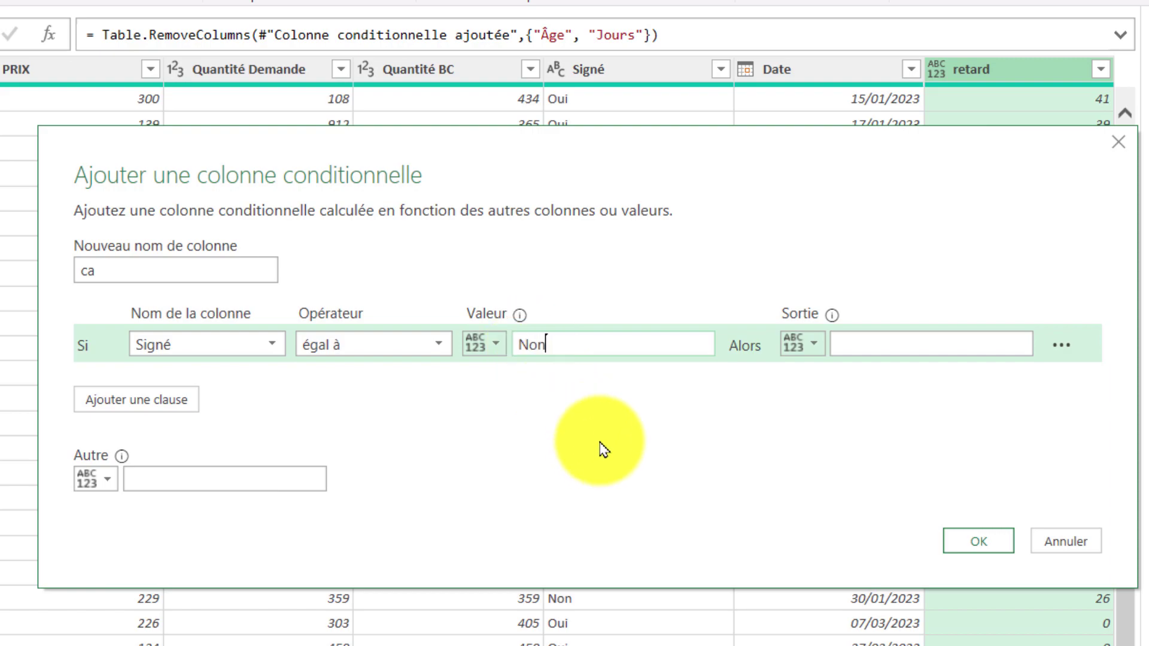
click(837, 347)
text(0)
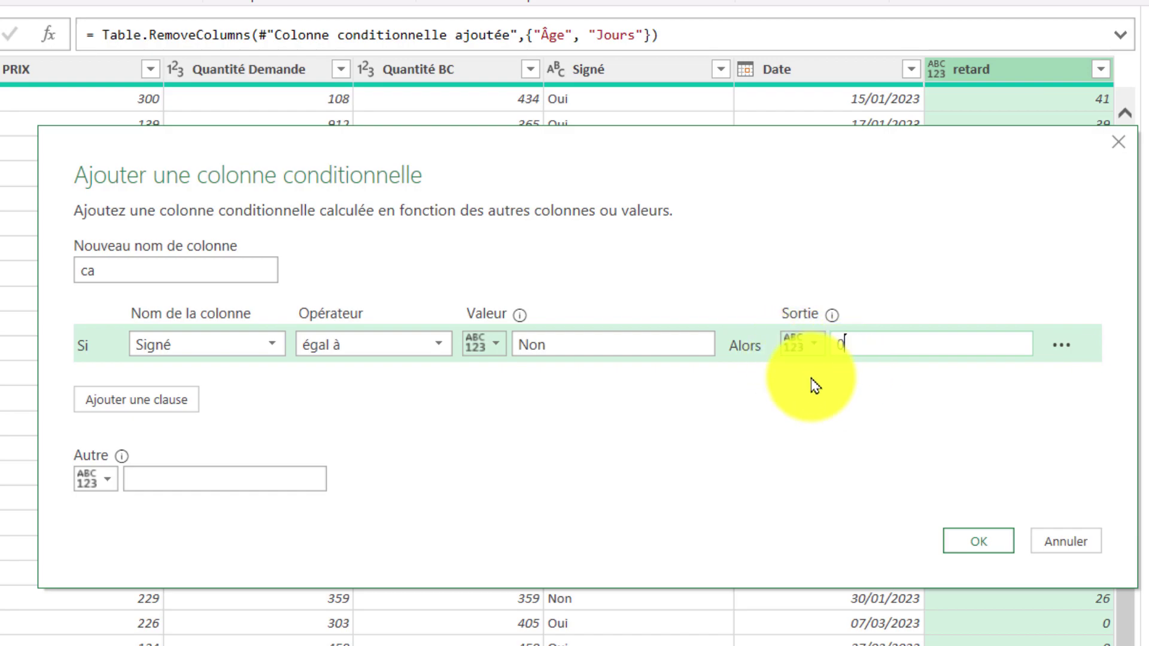
- Add a second clause testing whether Acheteur equals Achat_65
click(174, 418)
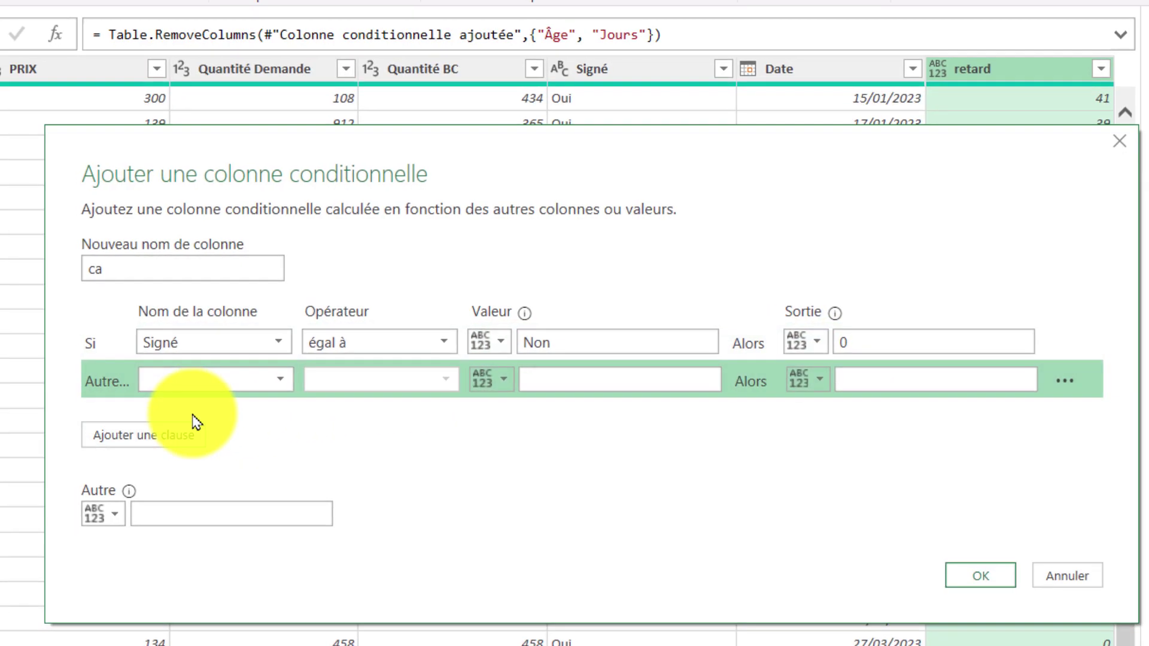
click(269, 383)
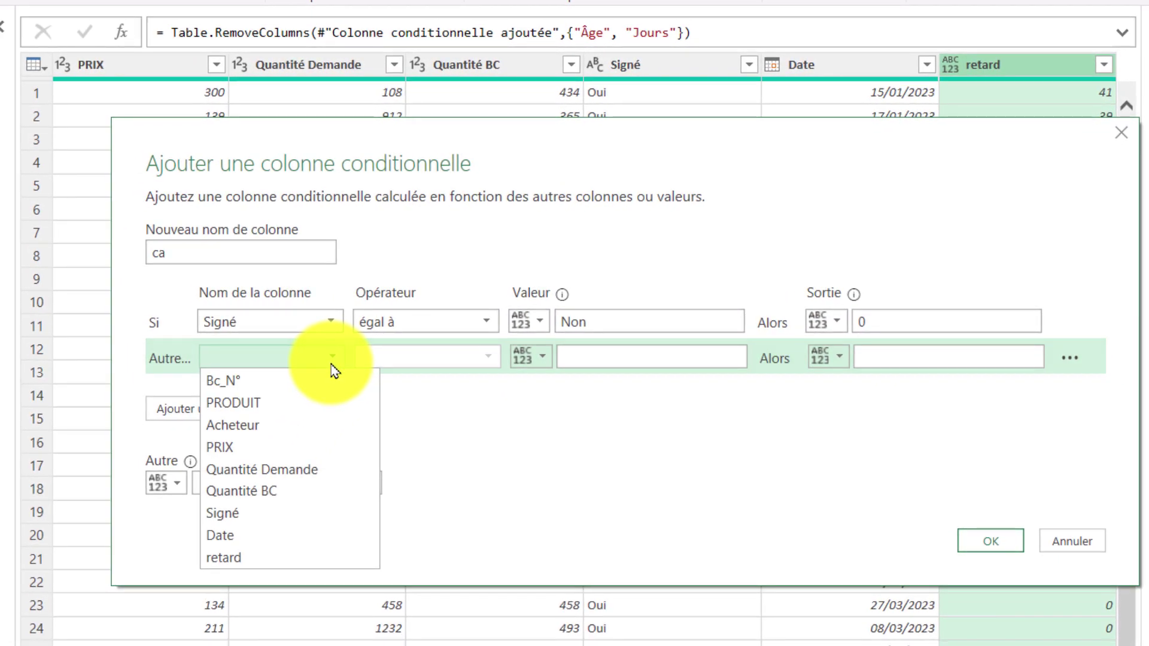
click(263, 426)
click(590, 358)
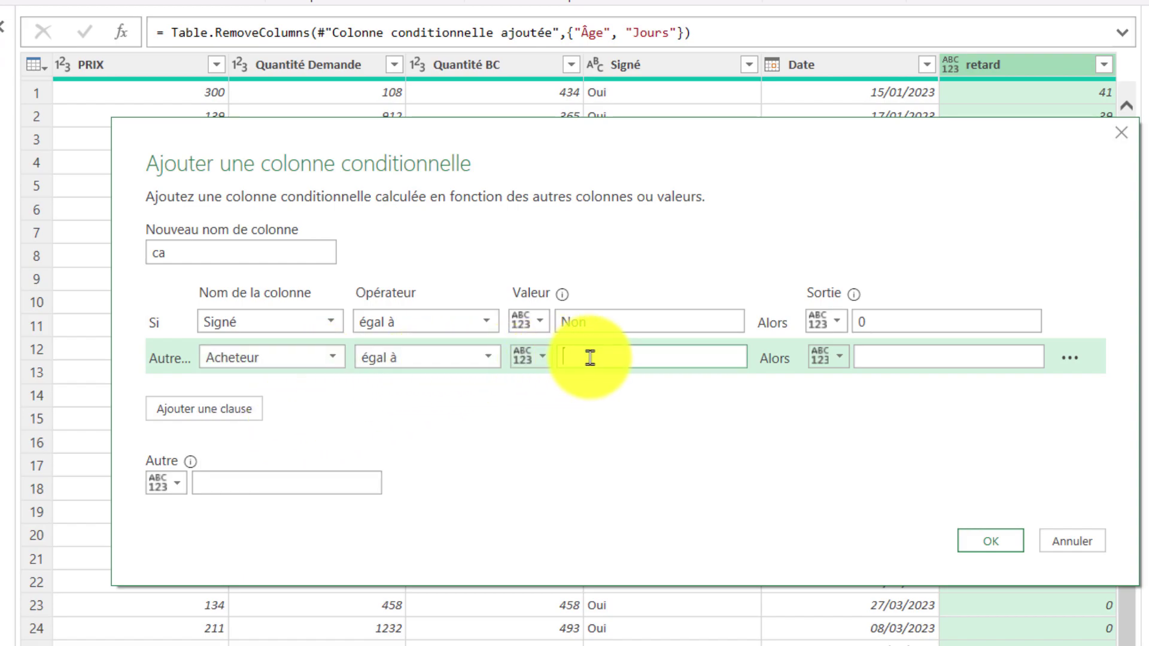
text(Achat_65)
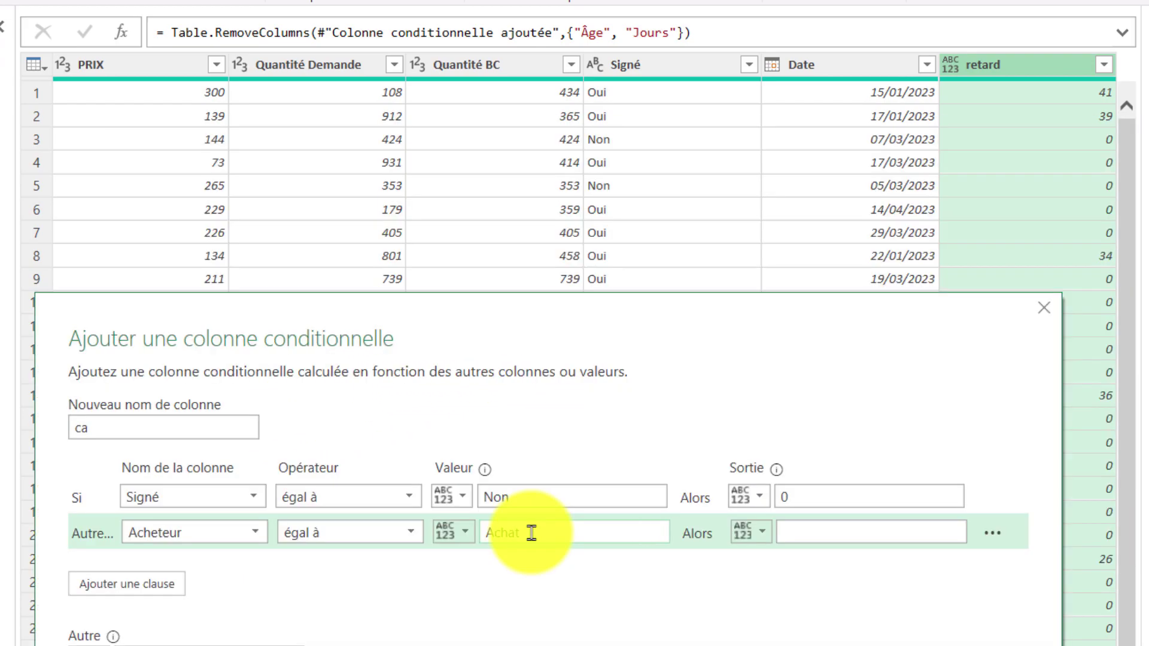
click(808, 537)
- Give the Acheteur clause output 0 and add a third clause: Quantité BC greater than column Quantité Demande
text(0)
click(154, 584)
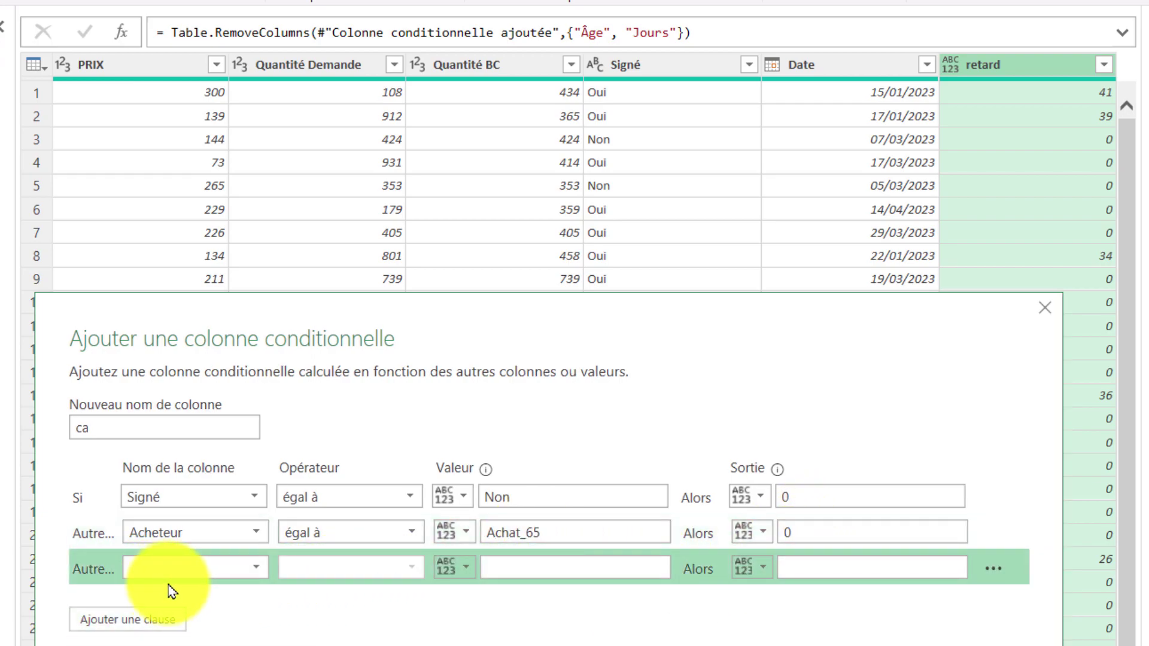
click(254, 568)
click(149, 643)
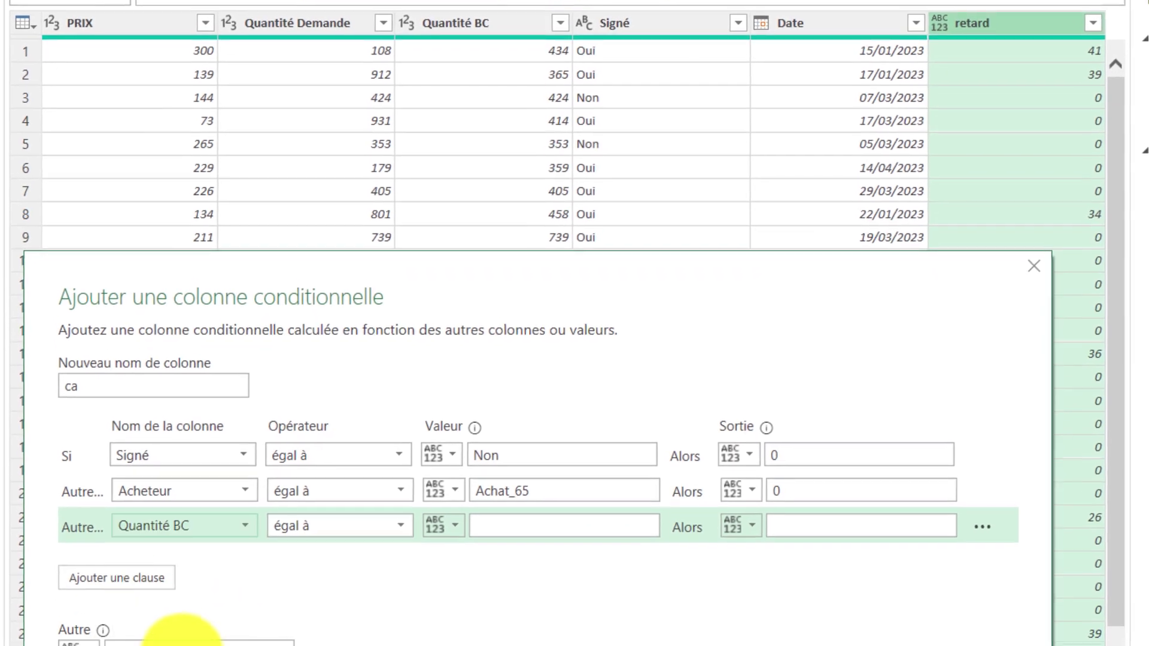
click(384, 469)
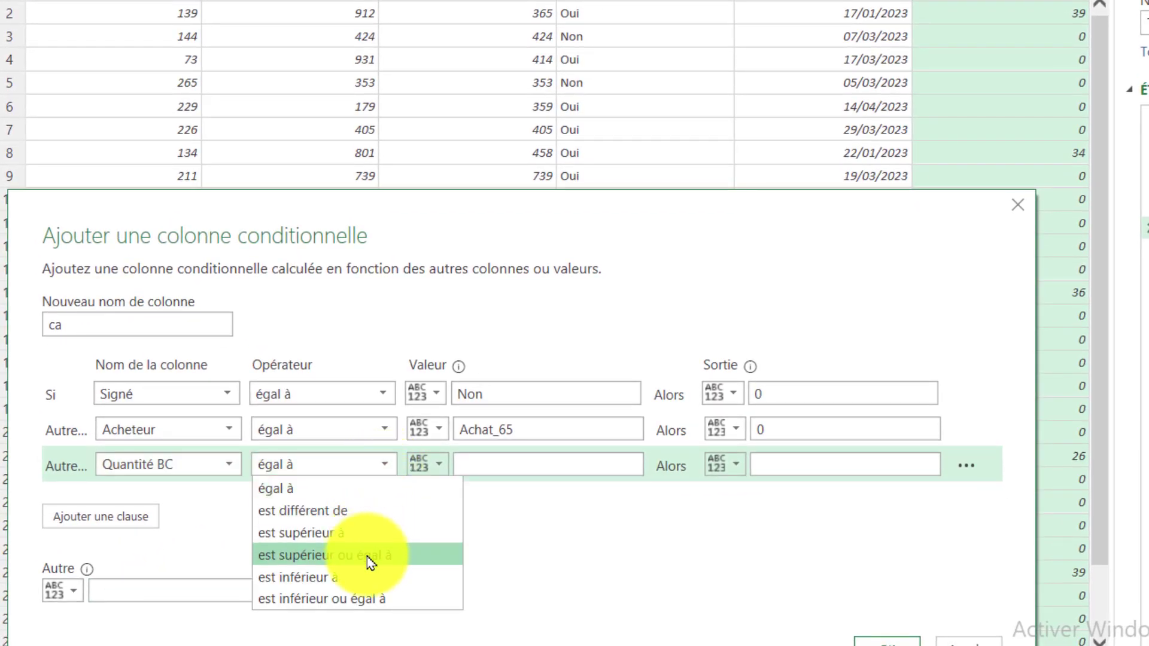
click(316, 533)
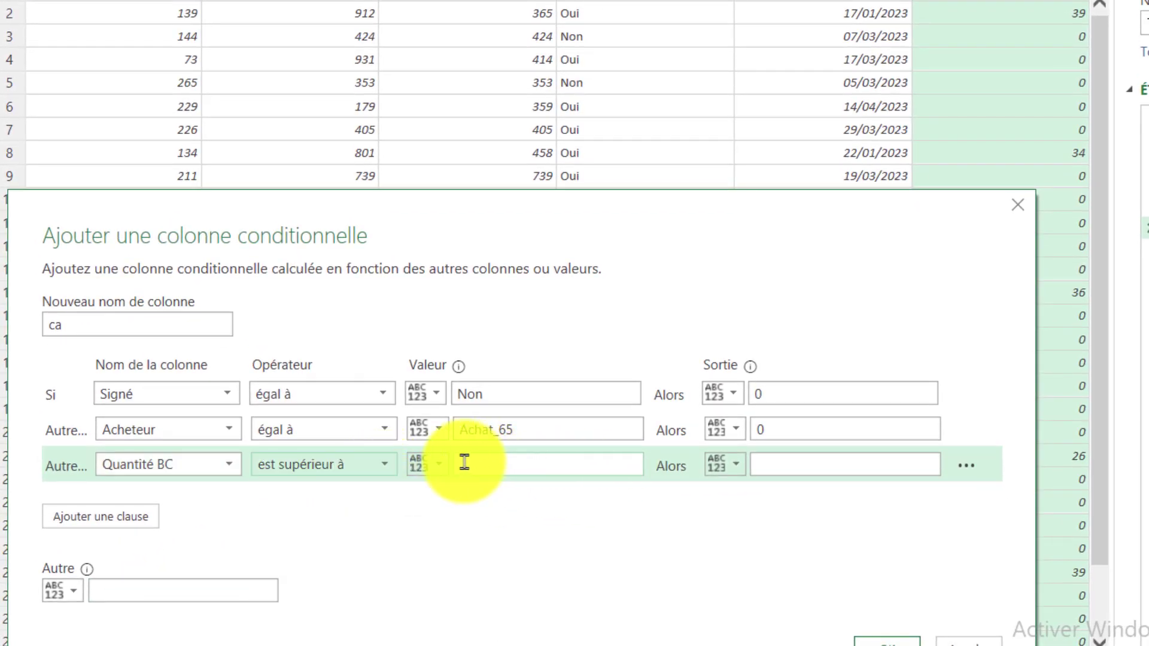
click(441, 468)
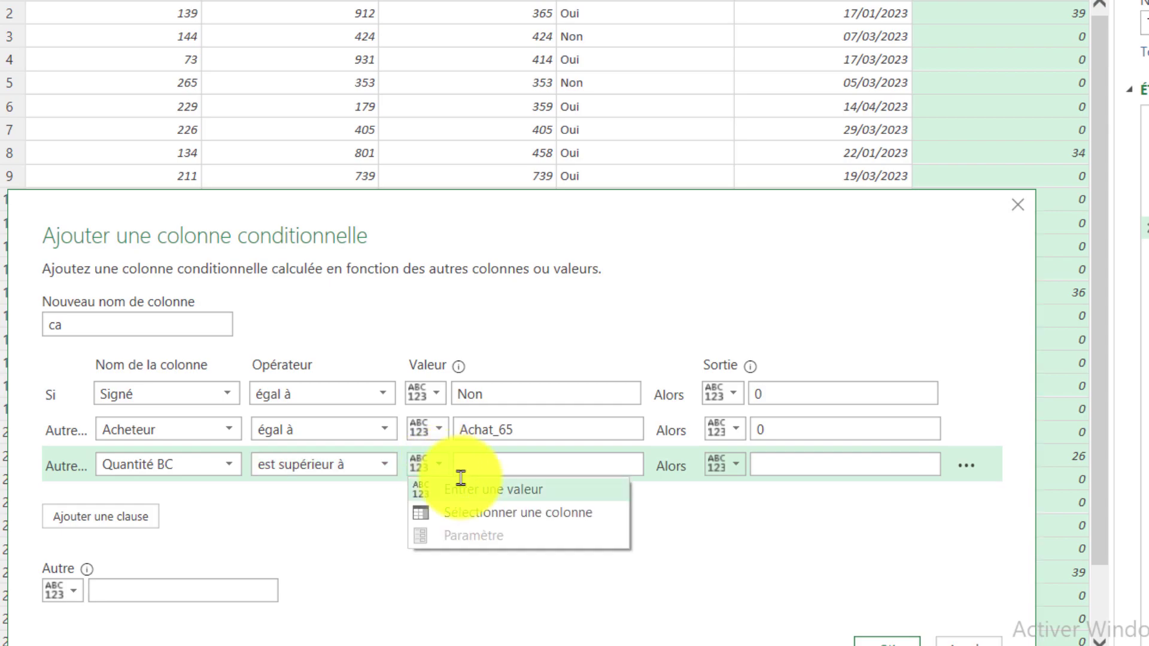
click(477, 522)
click(603, 466)
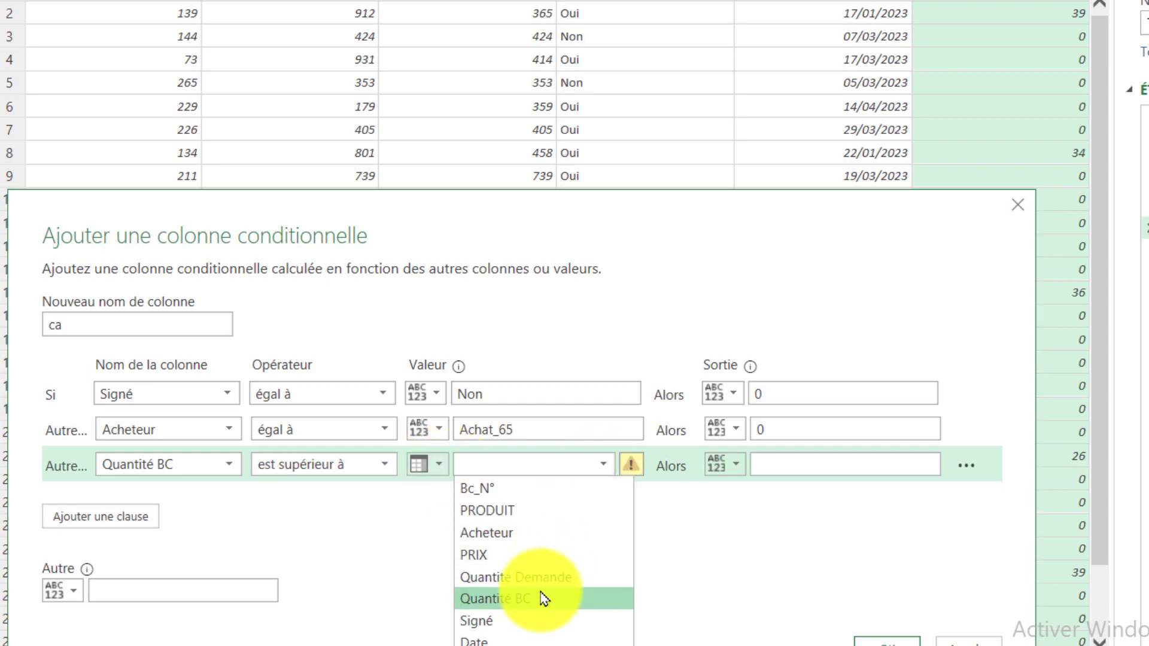
click(541, 577)
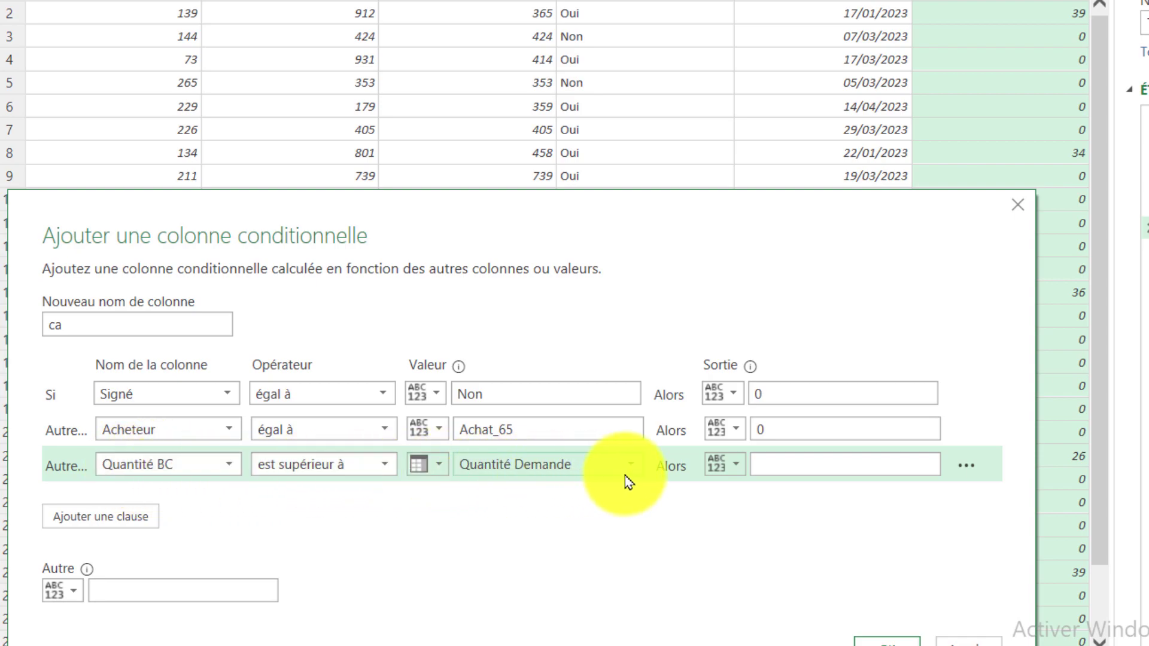
- Make the third clause output the Quantité Demande column, with Quantité BC as the otherwise result
click(735, 468)
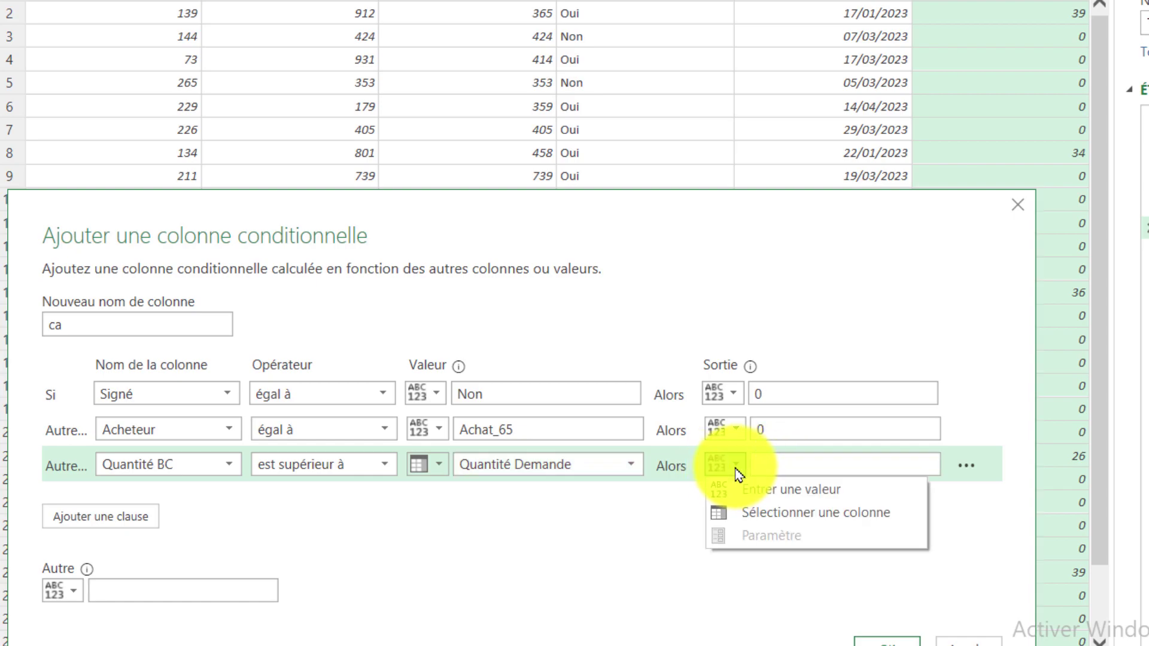
click(756, 513)
click(928, 466)
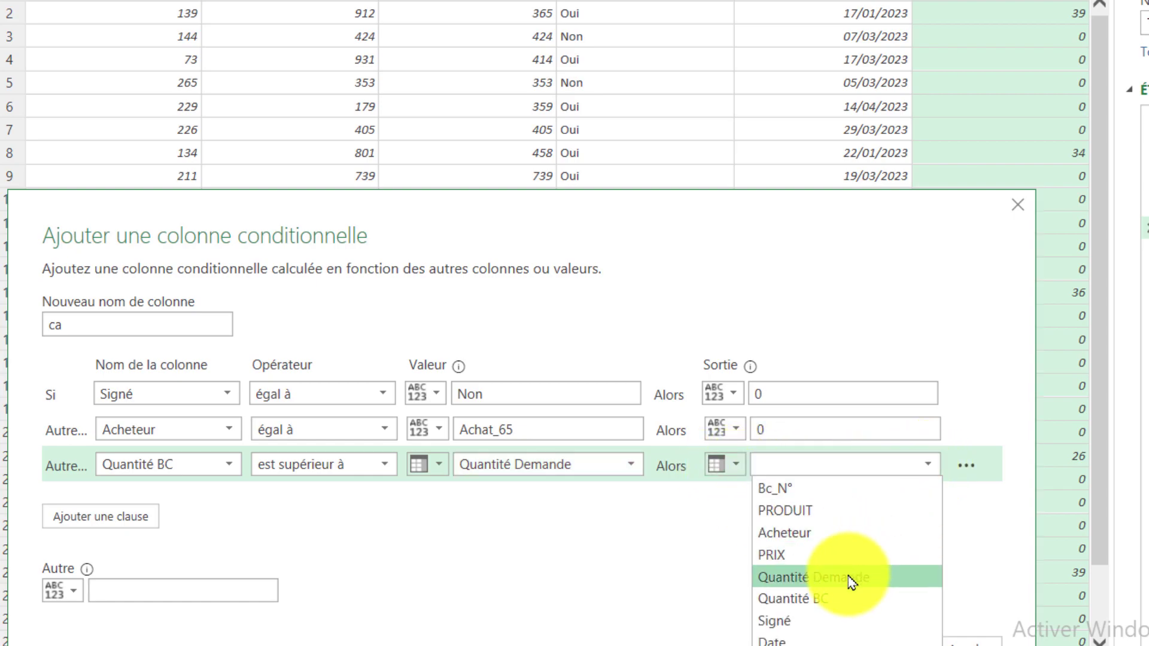
click(814, 577)
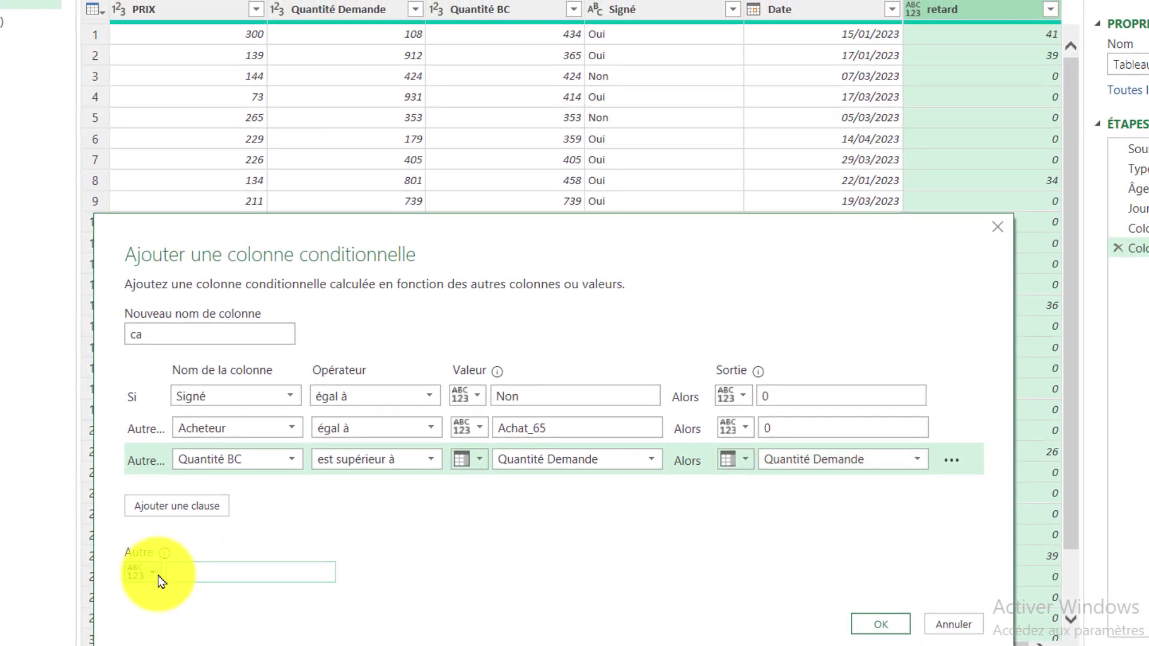
click(154, 575)
click(189, 618)
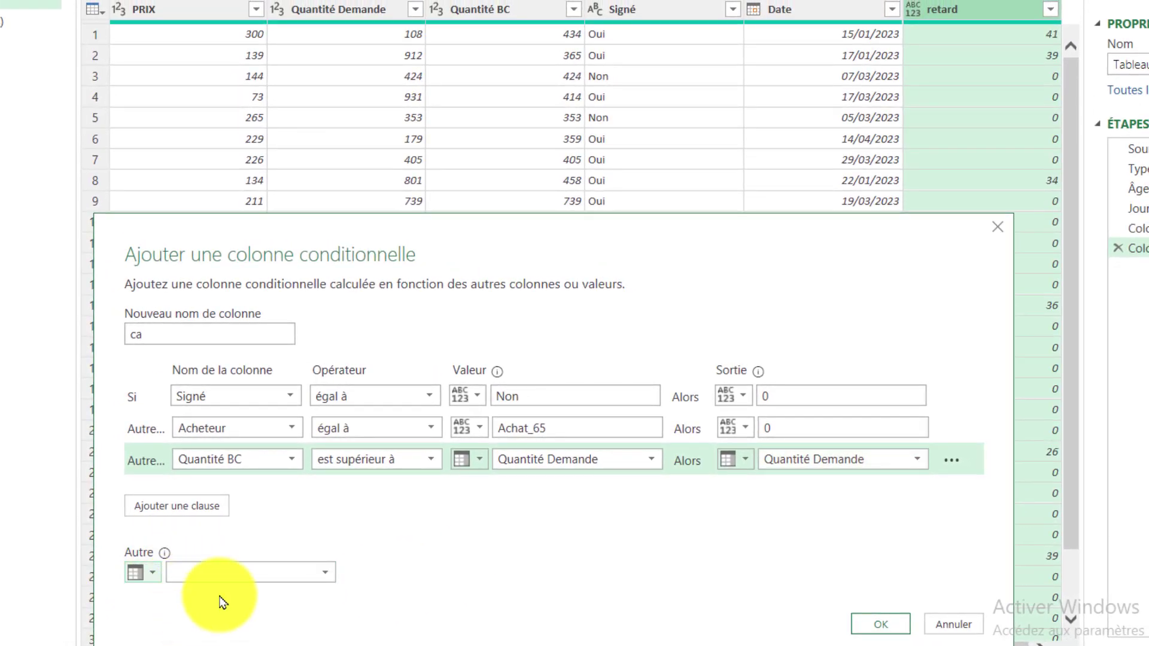
click(318, 572)
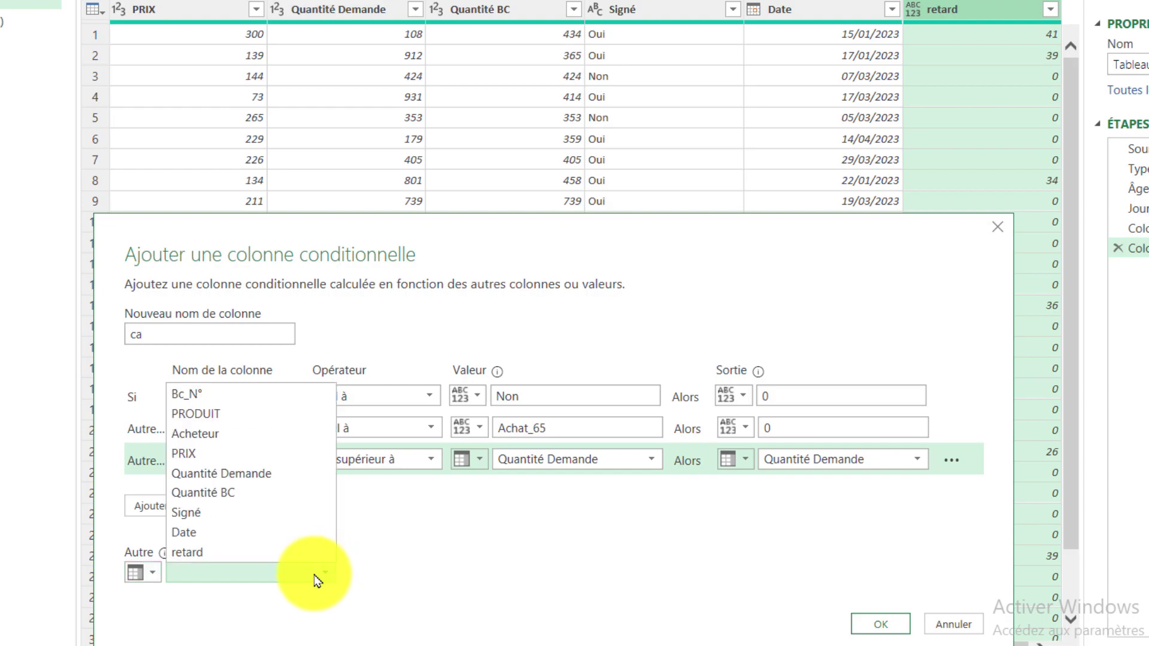
click(231, 493)
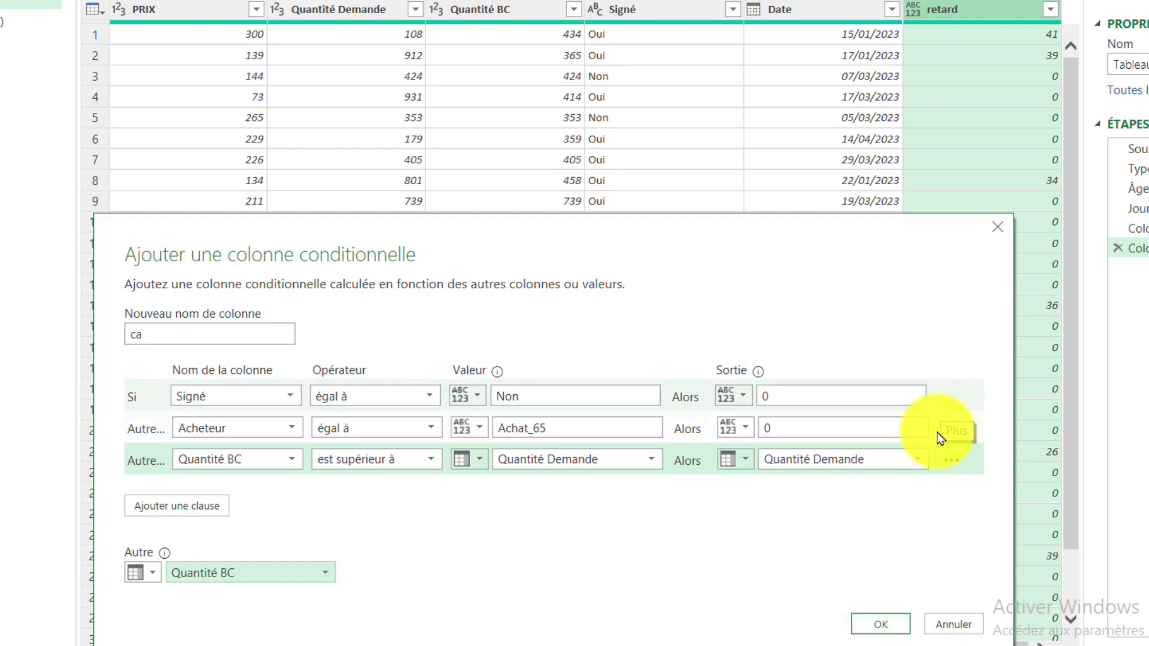
- Move the Acheteur clause below the Quantité BC clause, then back above it
click(952, 429)
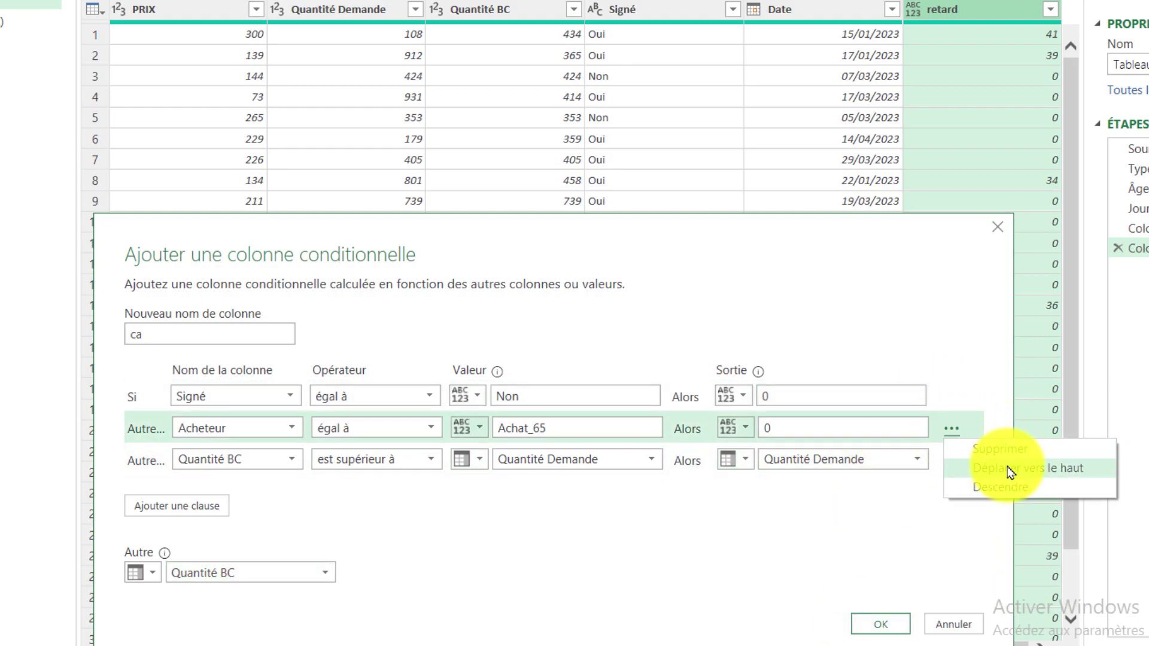
click(999, 487)
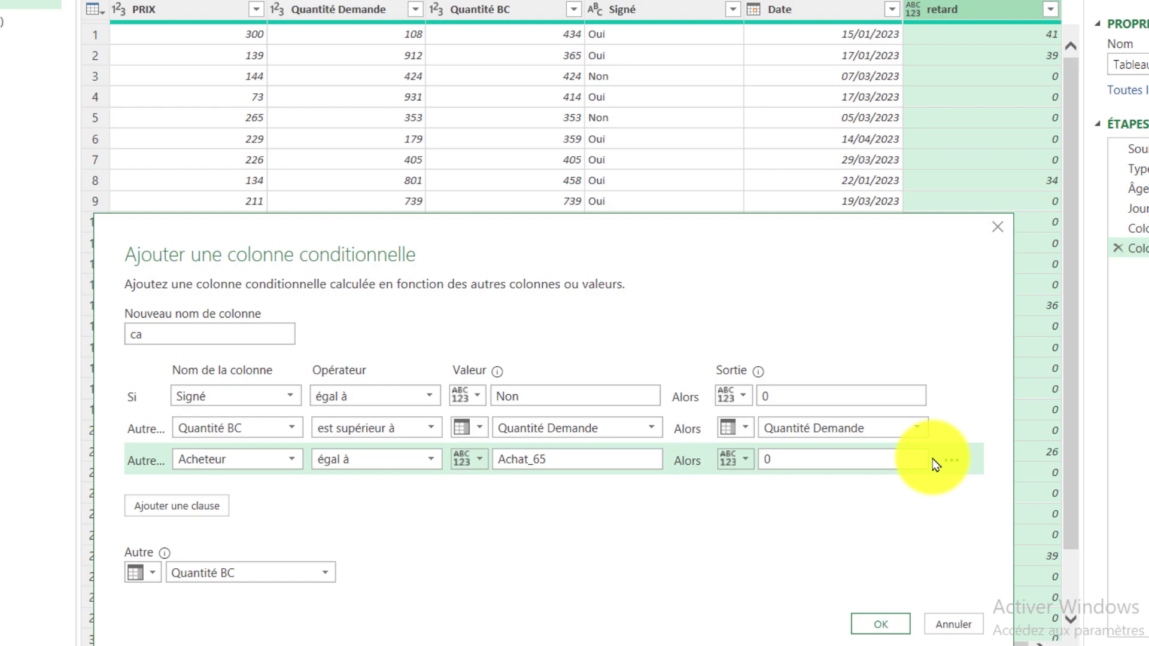
click(951, 460)
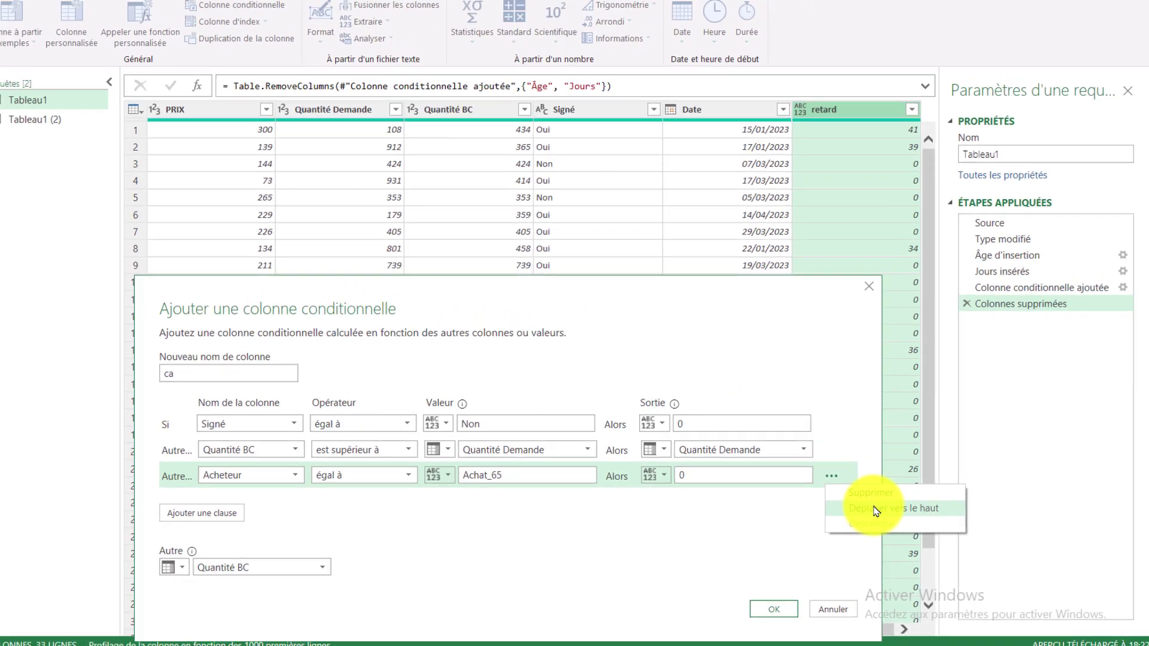
click(875, 508)
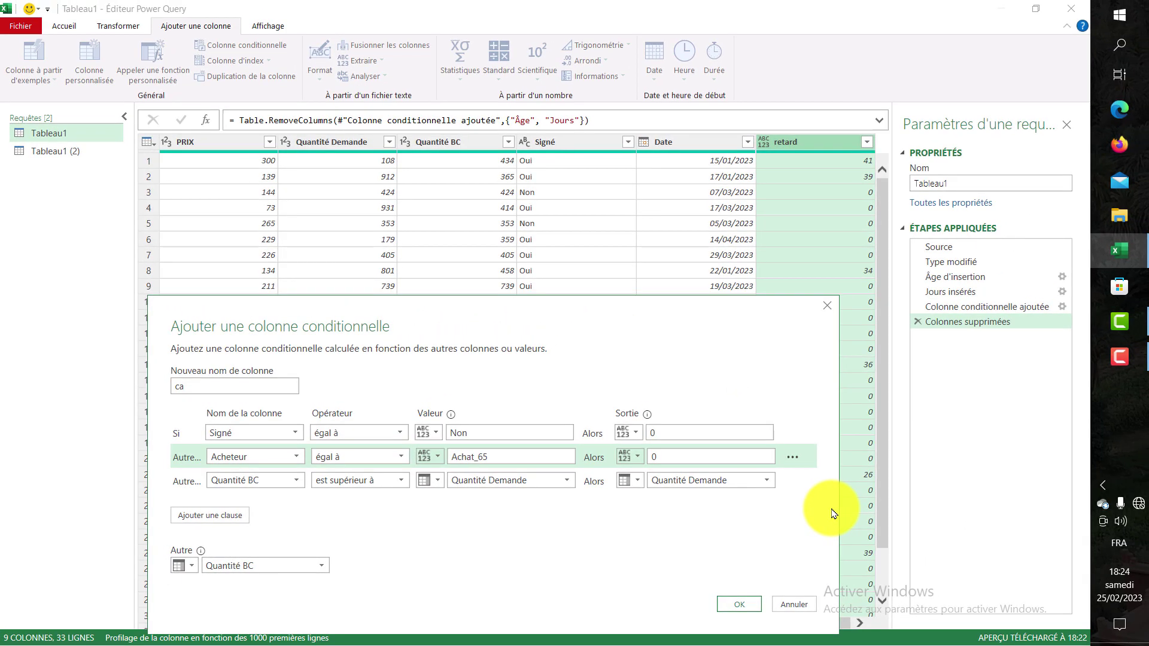
- Create the ca column, then reopen its step settings and cancel without changes
click(726, 605)
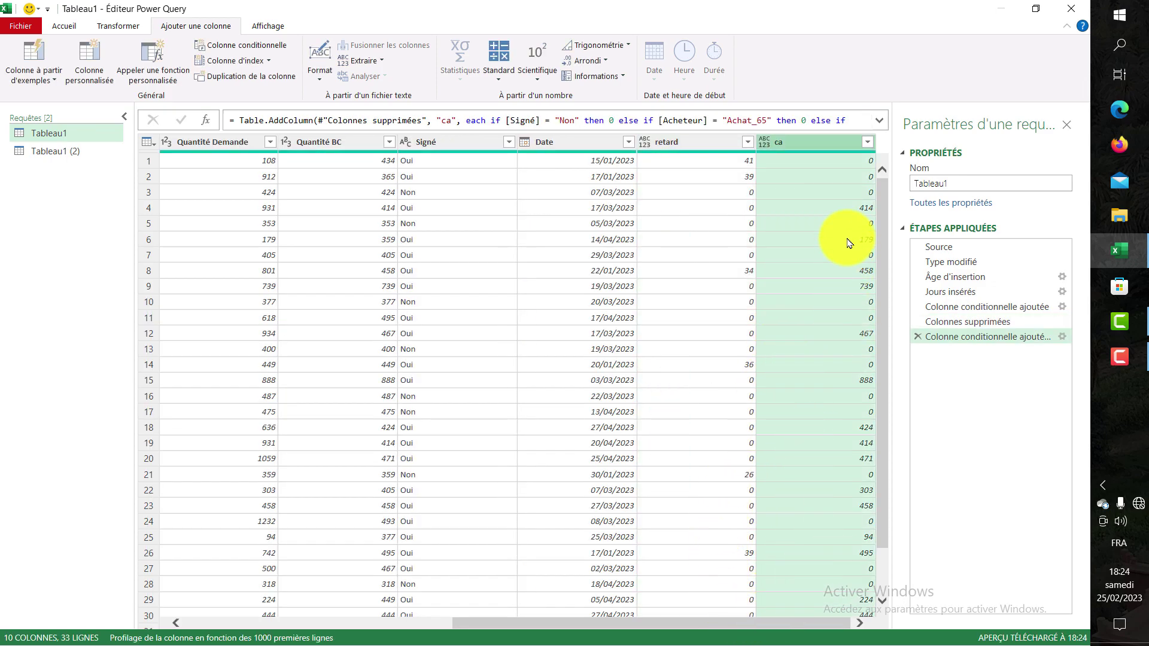
click(1061, 338)
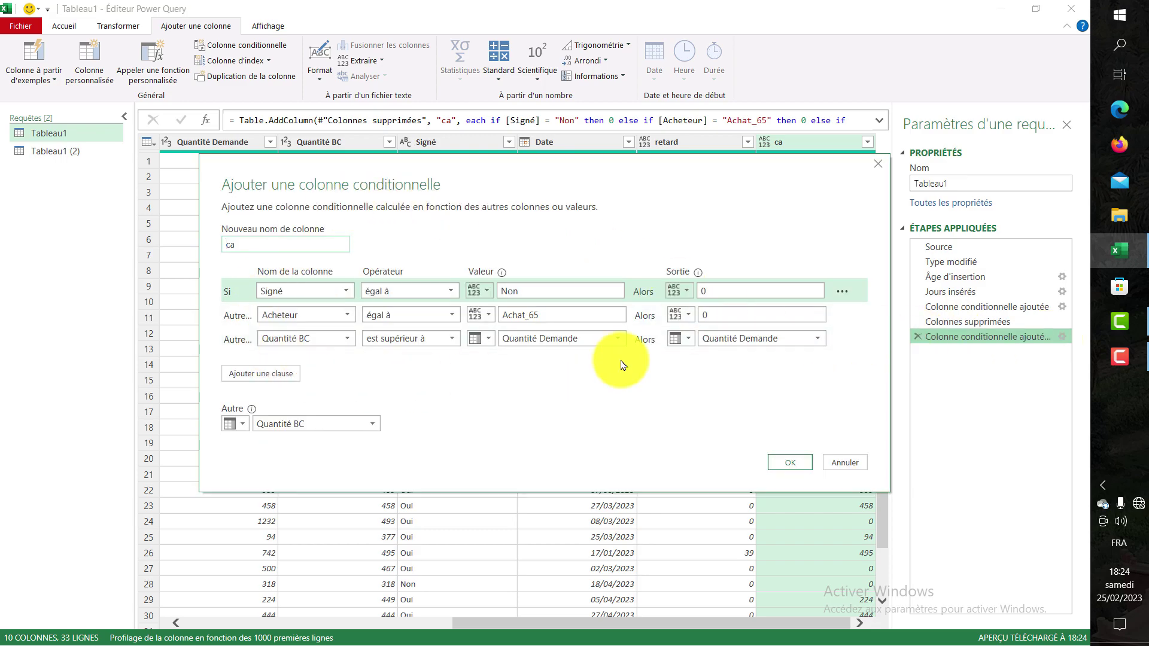
click(858, 466)
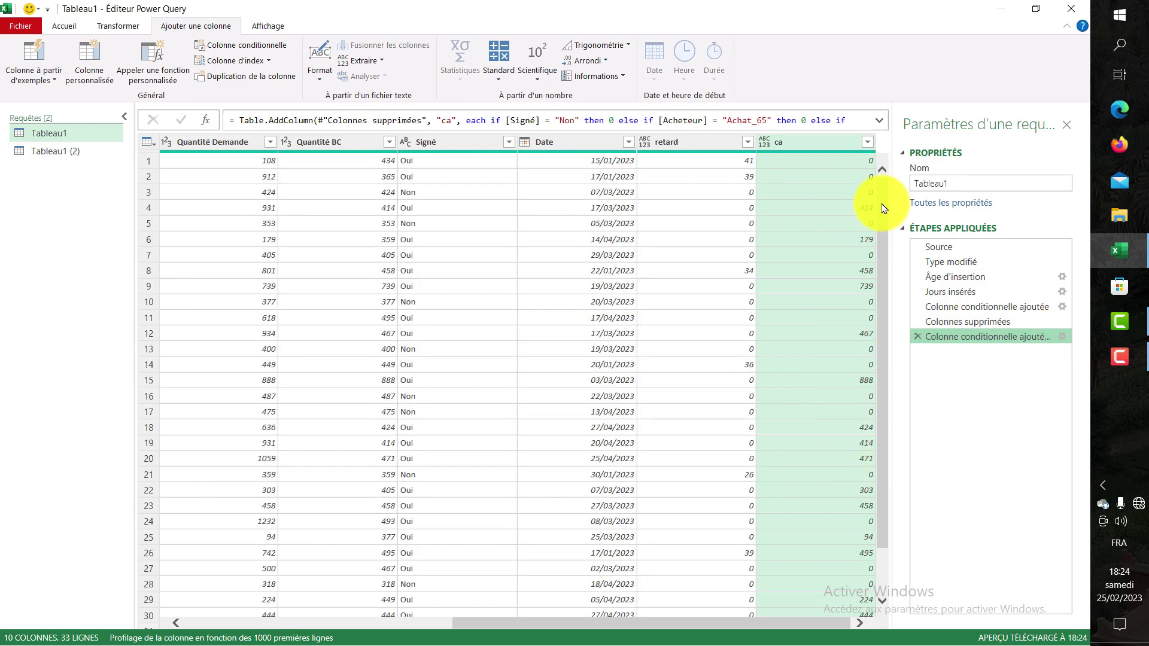
- Append *1 after the final [Quantité BC] in the expanded formula bar
click(877, 121)
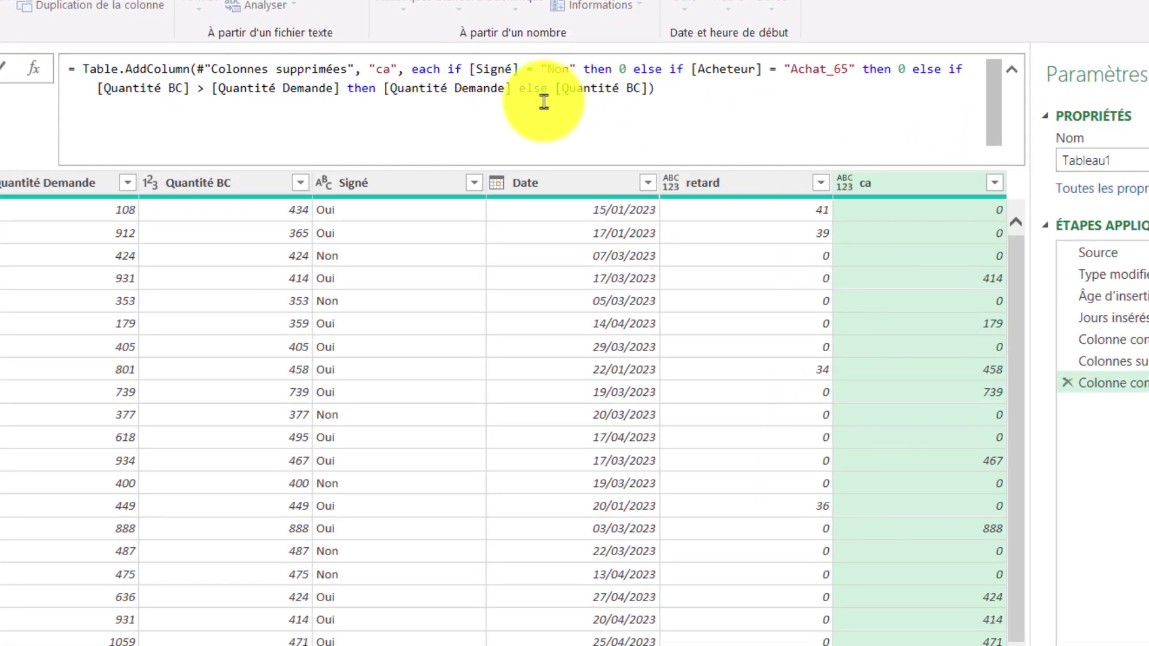
click(649, 90)
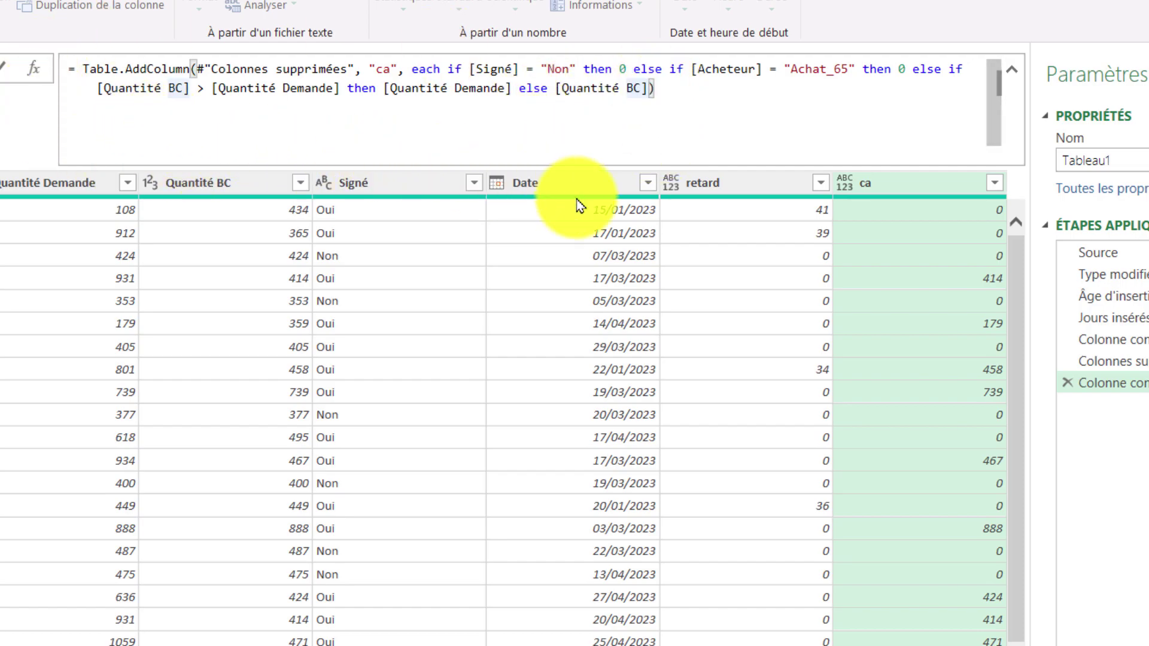
text(*1)
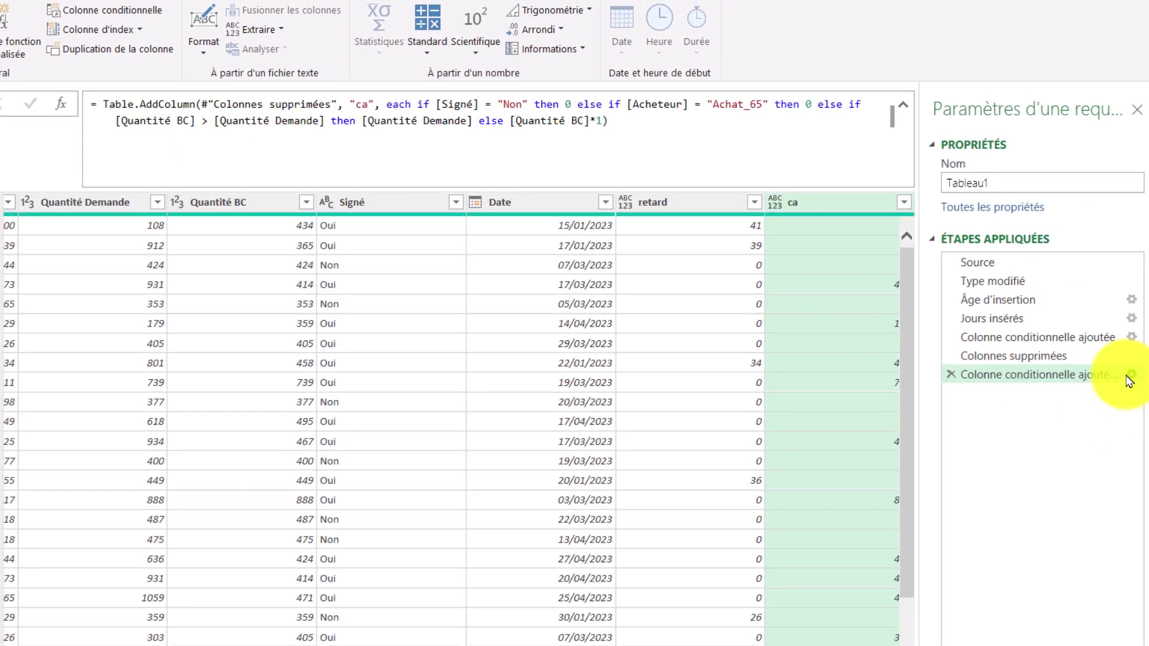
- Remove the trailing *1 and multiply the Quantité Demande branch by [PRIX]
click(1129, 380)
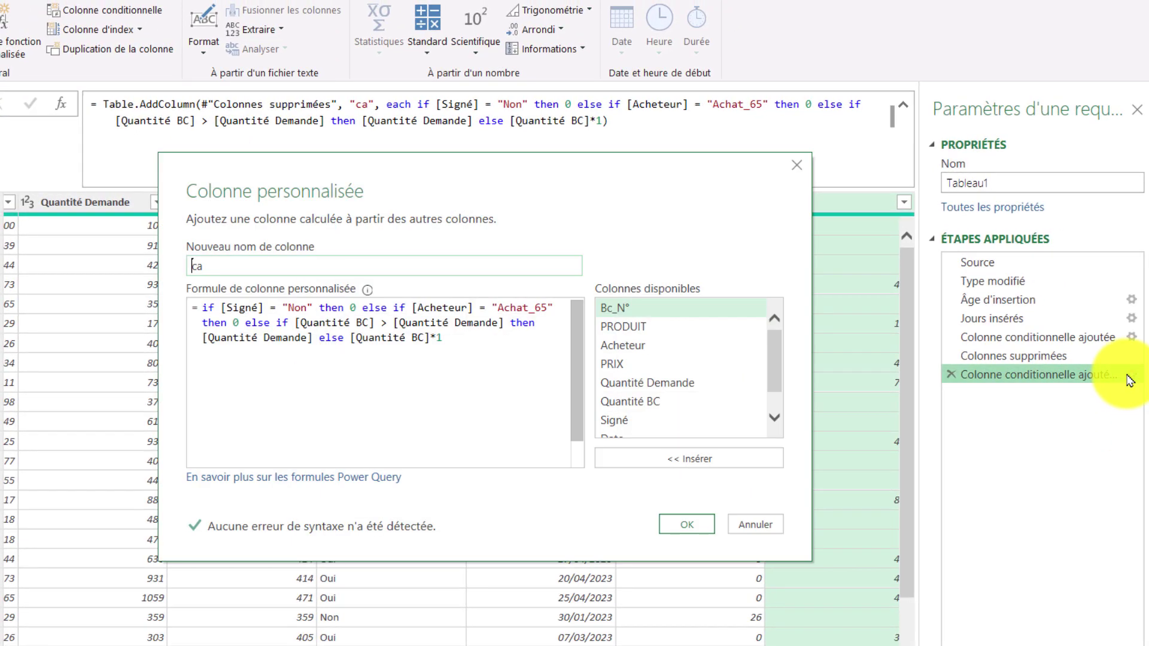
click(445, 341)
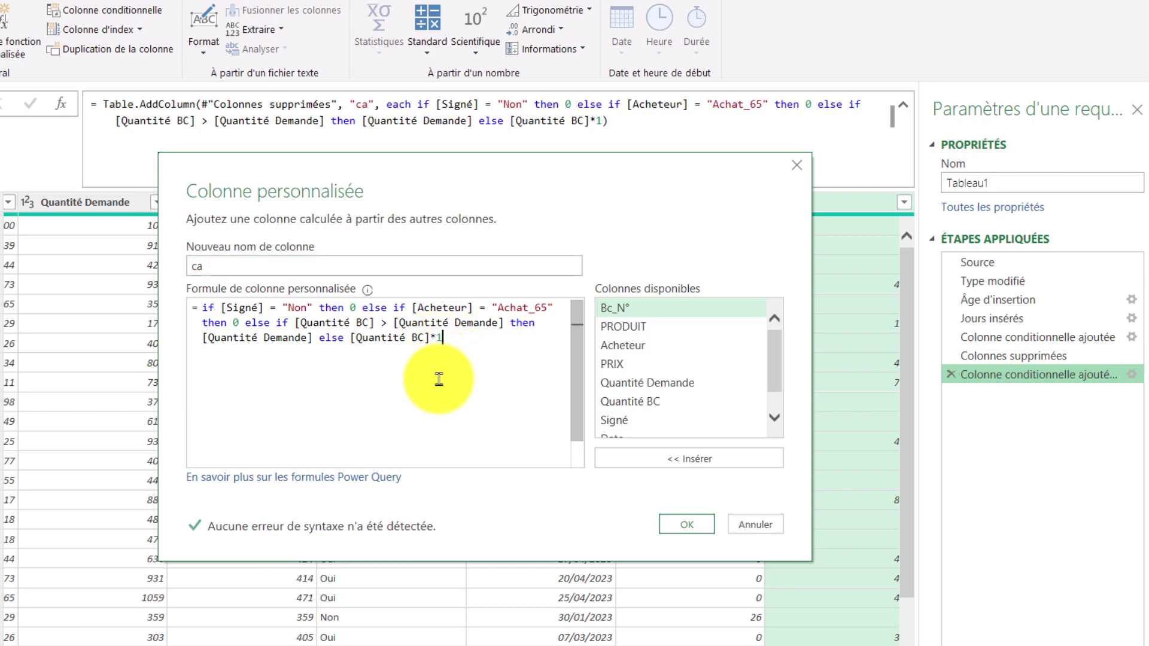
key(BackSpace)
key(BackSpace)
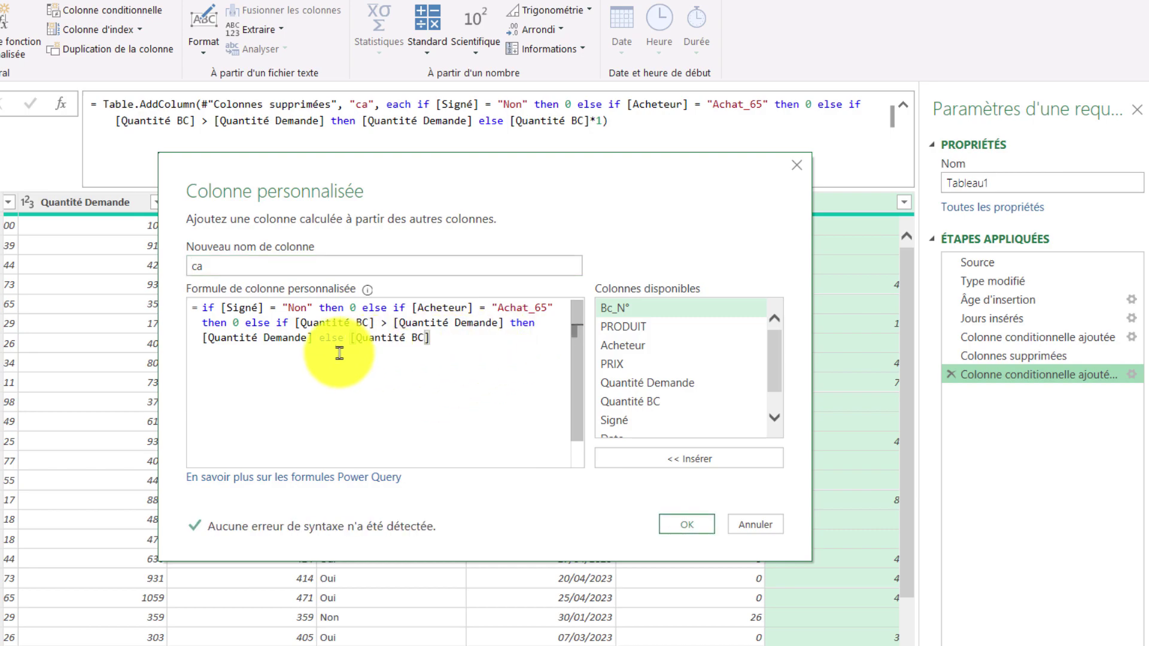
click(316, 342)
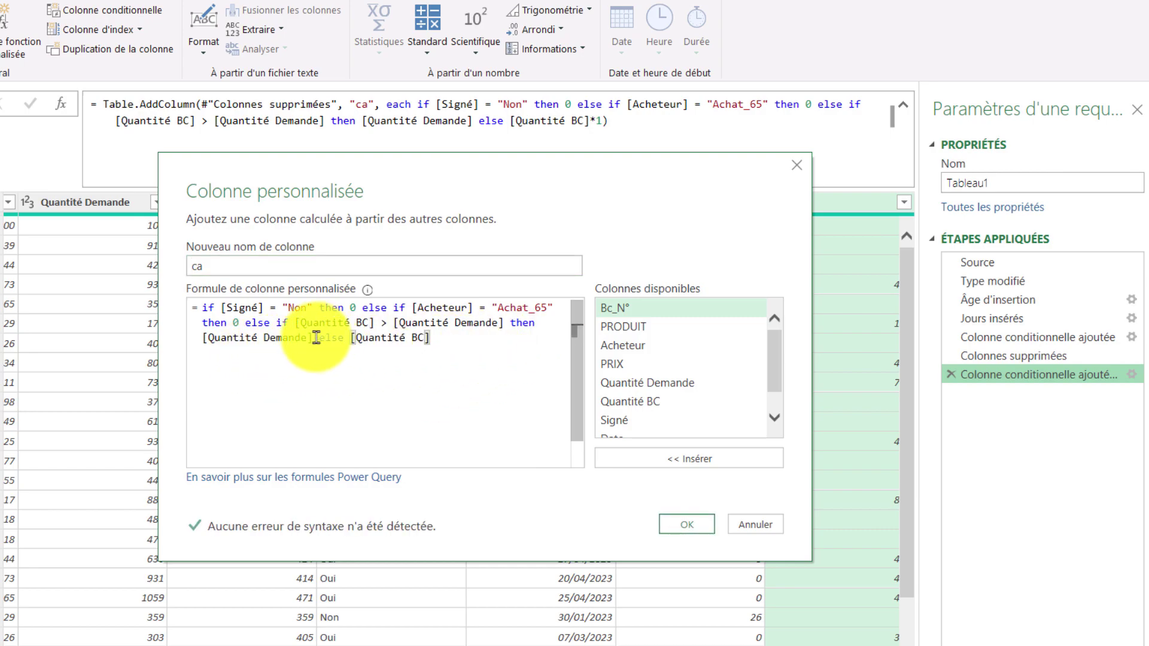
text(*)
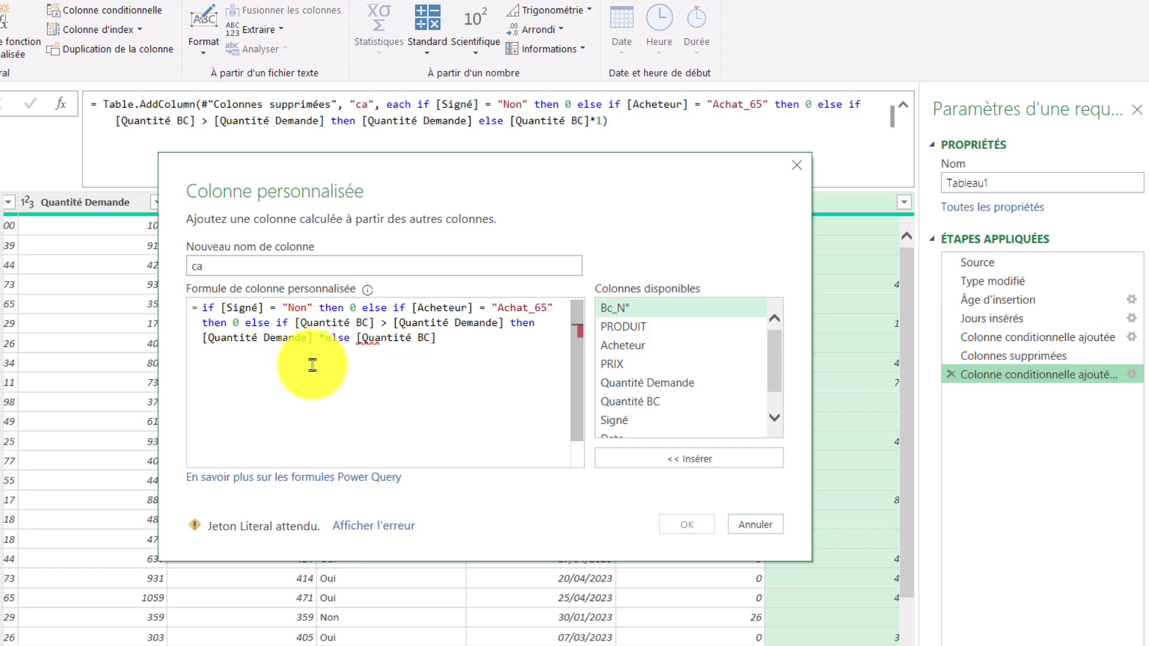
key(BackSpace)
key(BackSpace)
text(*)
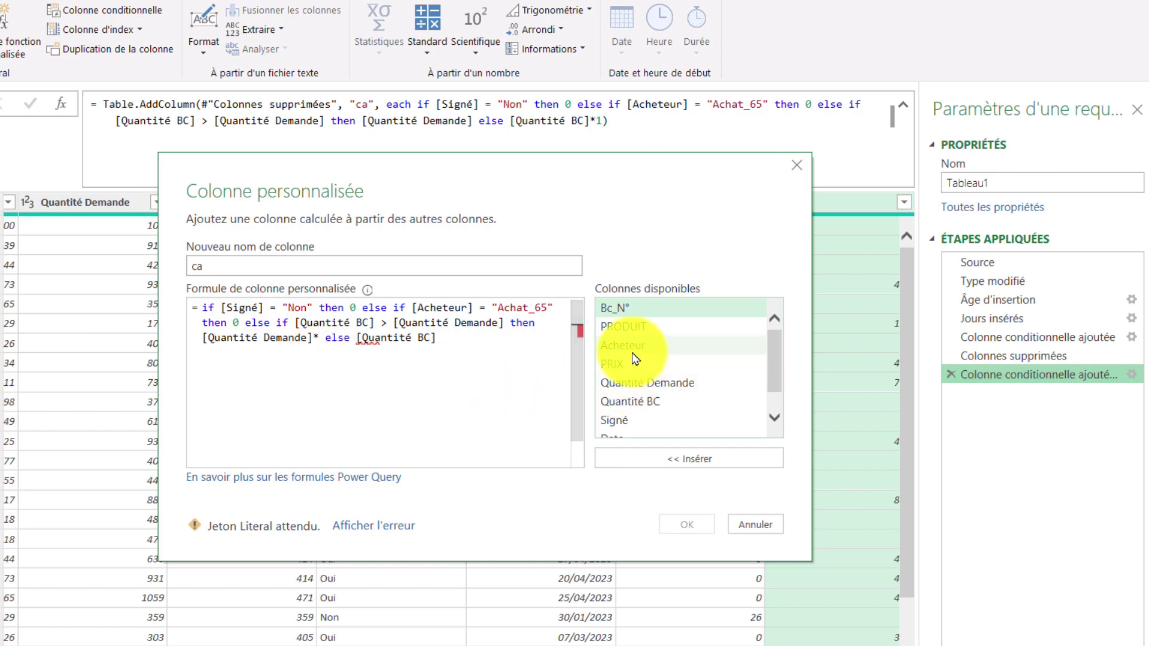
click(612, 363)
click(688, 459)
- Multiply the final Quantité BC branch by [PRIX] and confirm the updated formula
click(444, 392)
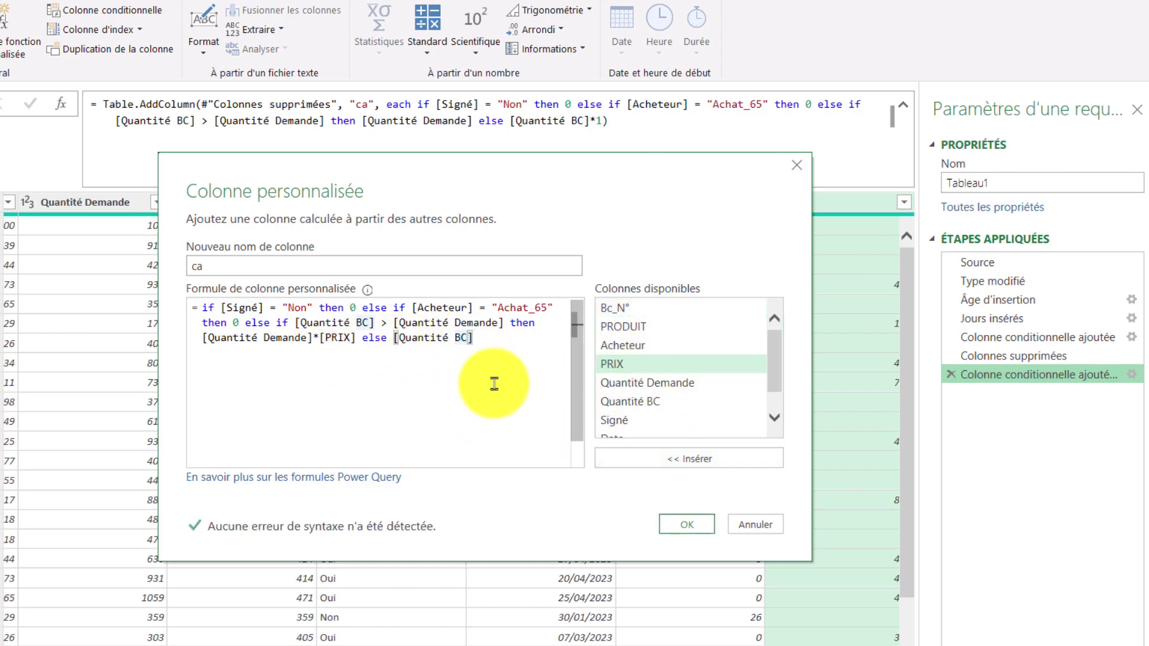
text(*)
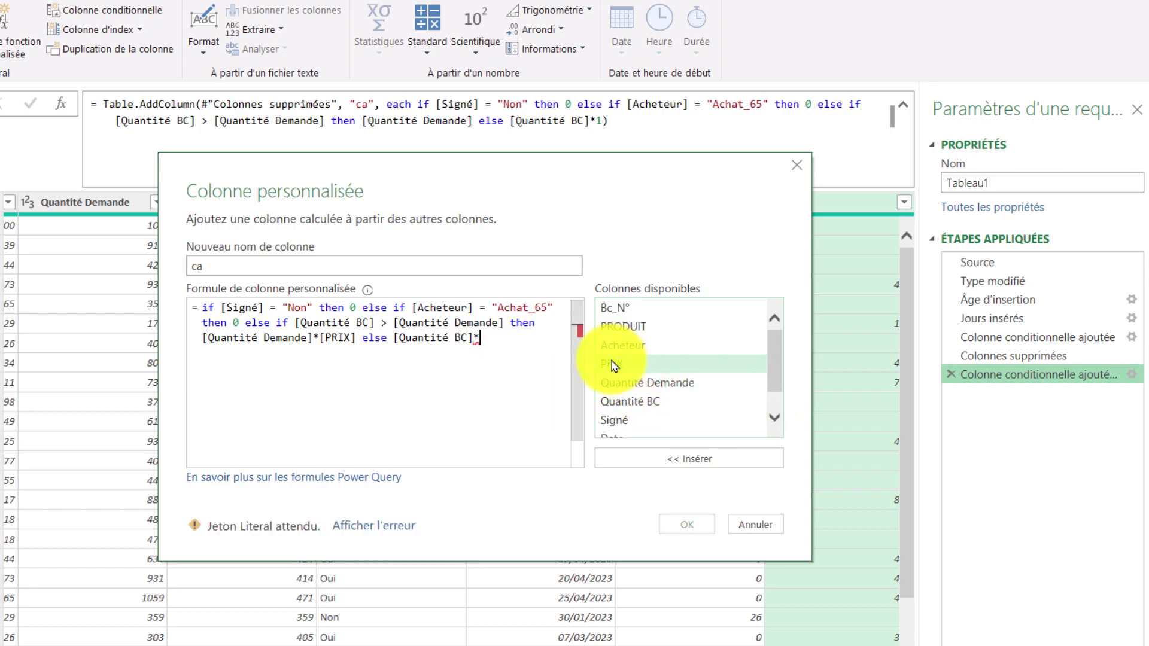
click(622, 364)
click(694, 460)
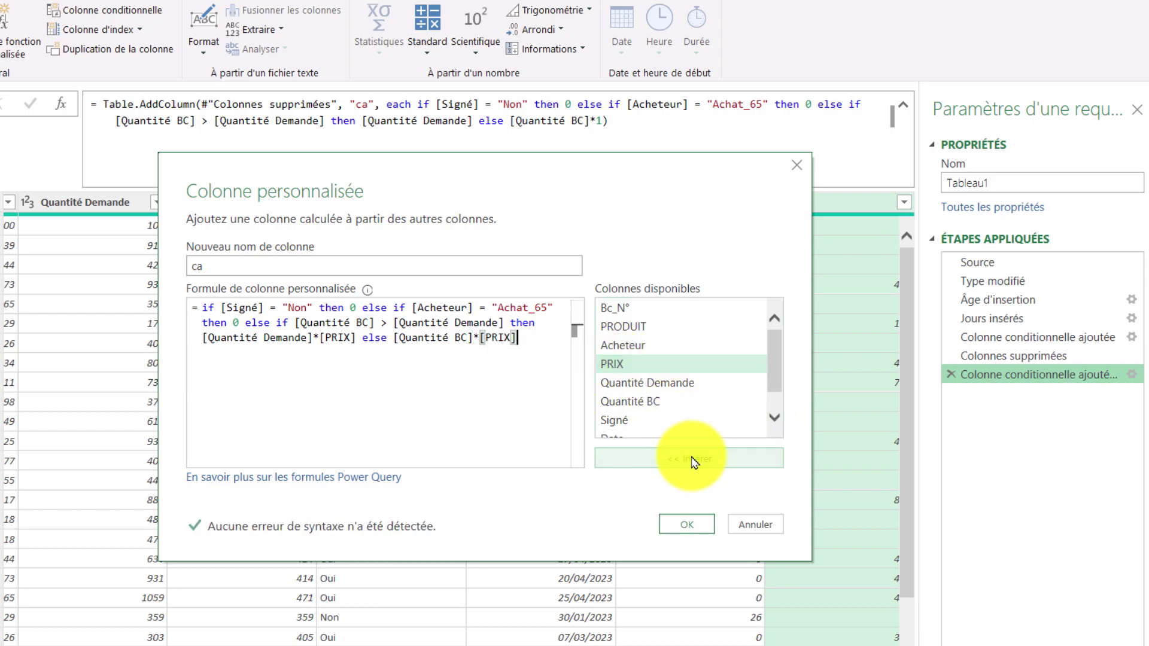
click(687, 525)
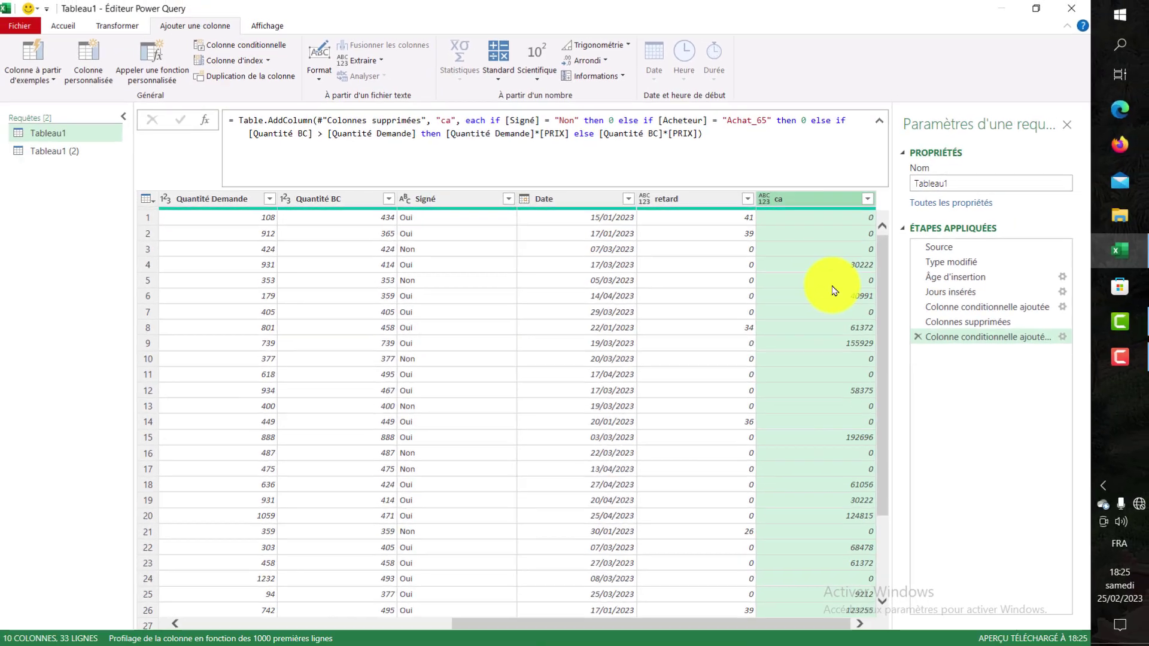
scroll(829, 389, down, 1)
scroll(830, 394, up, 1)
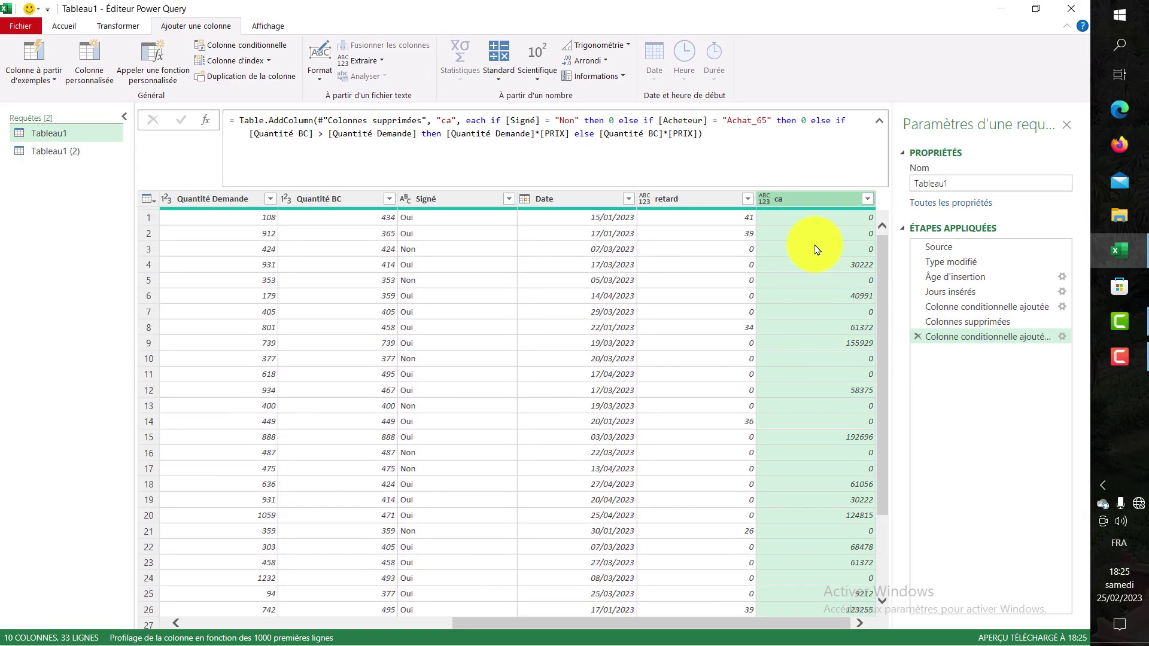
scroll(818, 258, down, 2)
scroll(818, 262, up, 2)
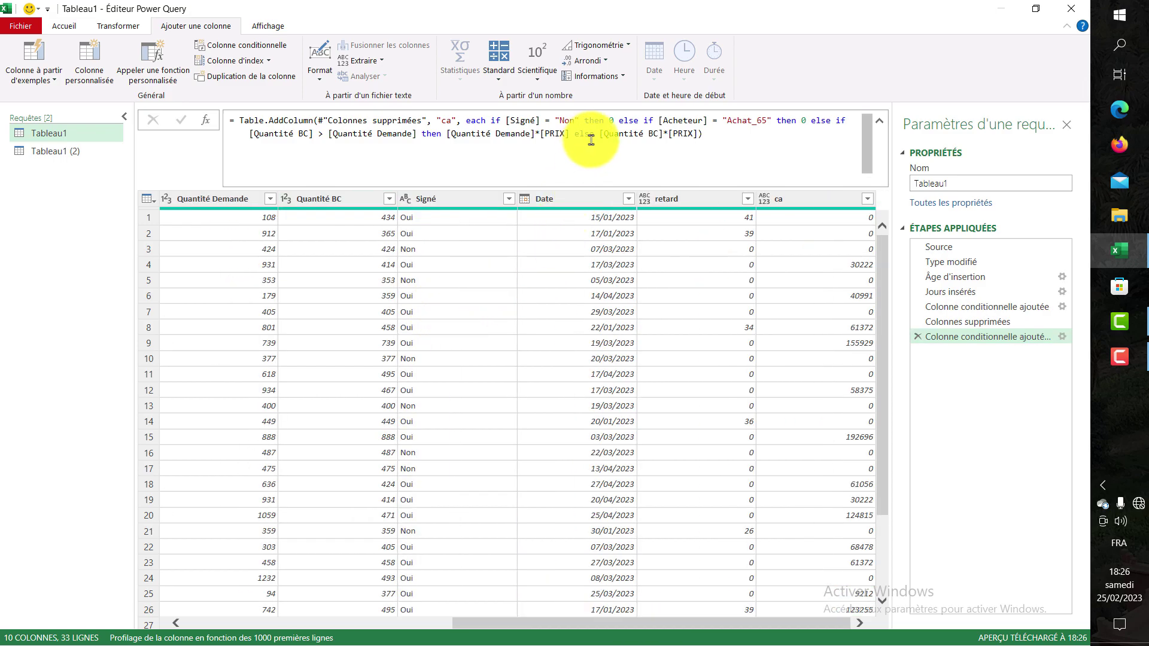
click(591, 141)
double_click(593, 137)
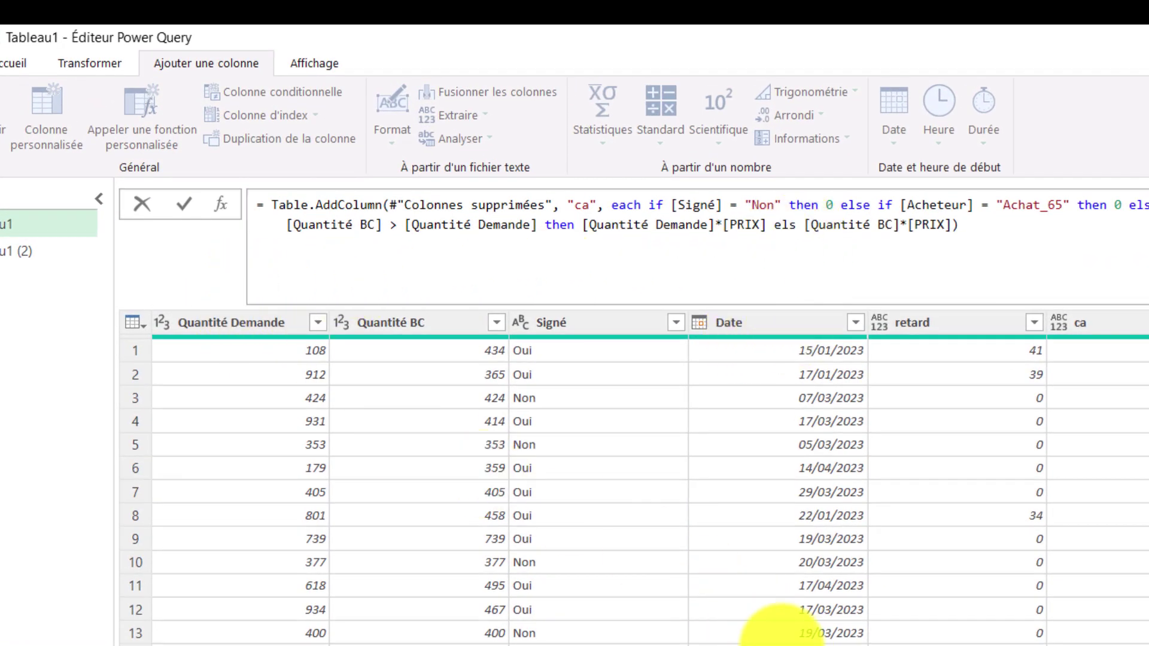
key(Return)
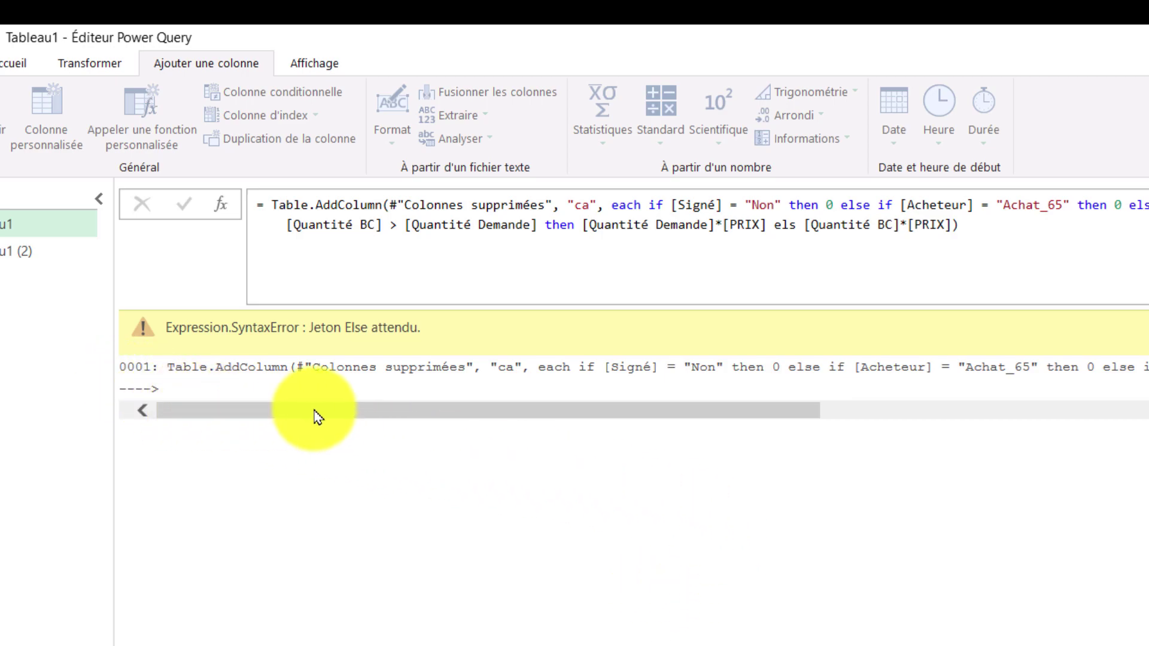
drag(318, 411, 938, 440)
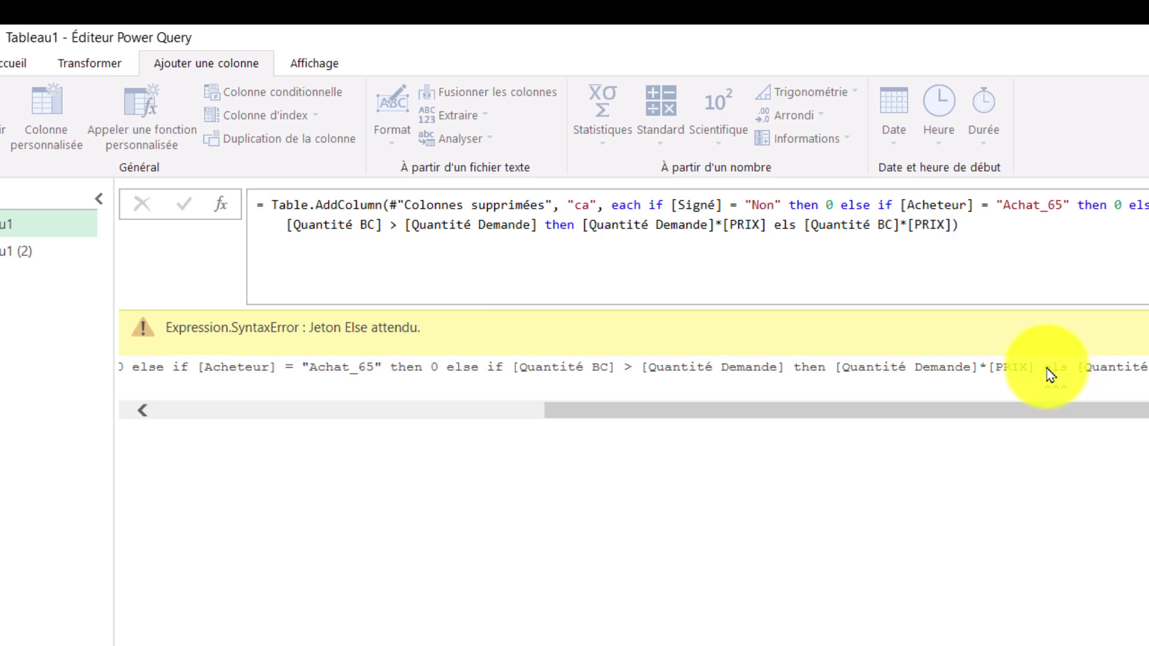
click(796, 225)
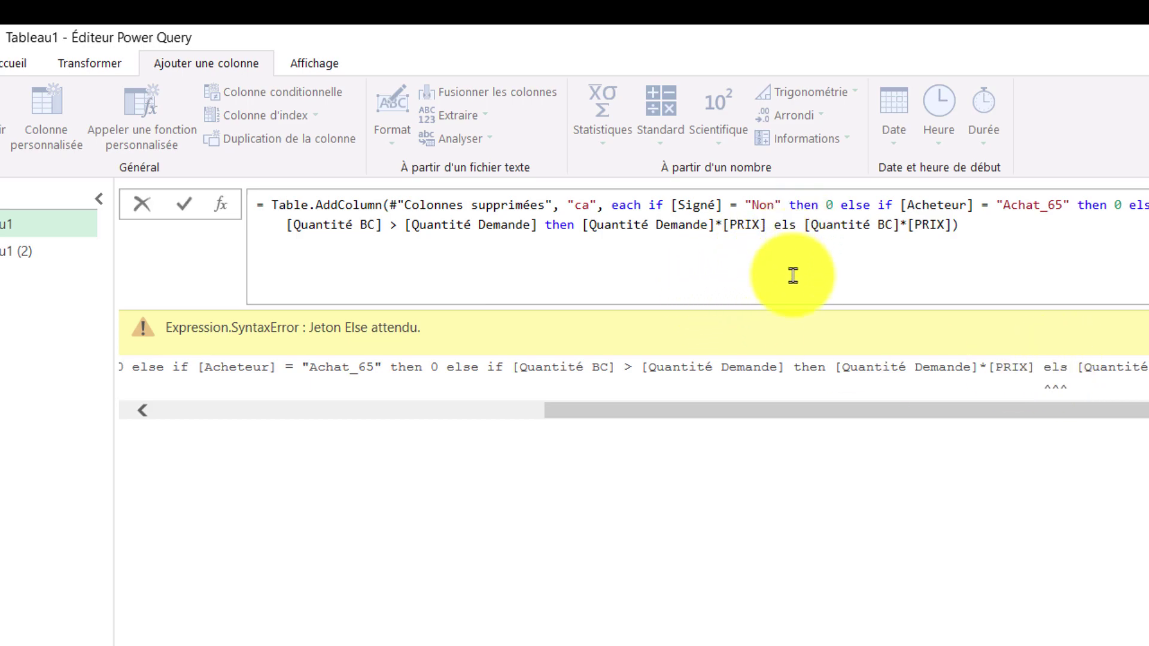
text(e)
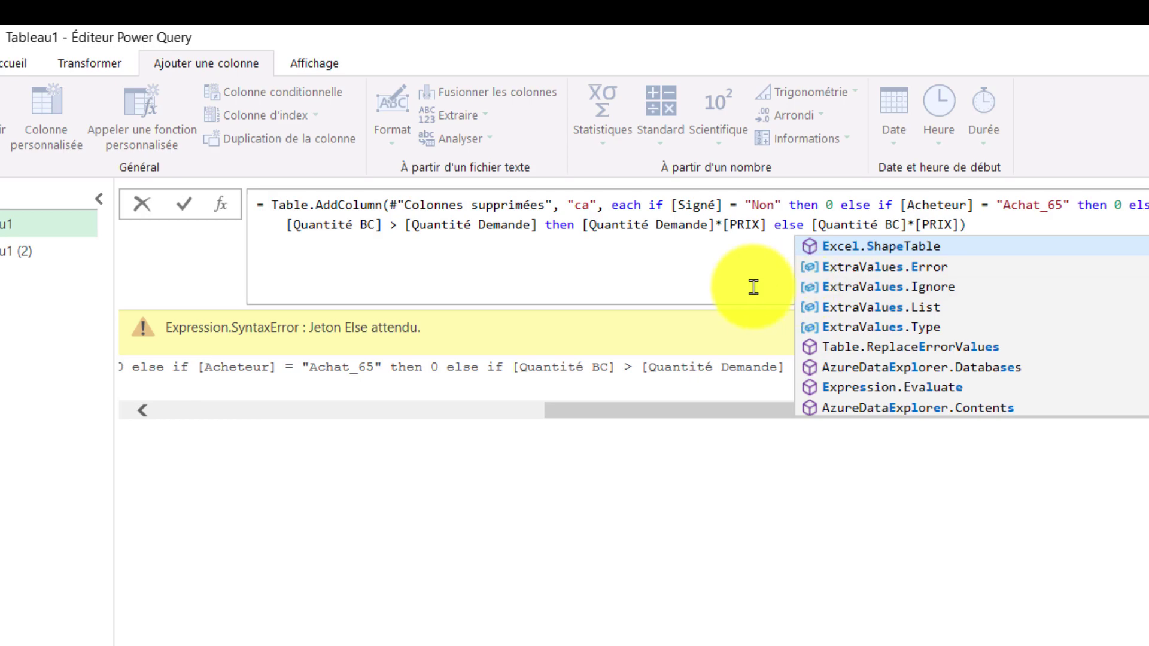
click(678, 516)
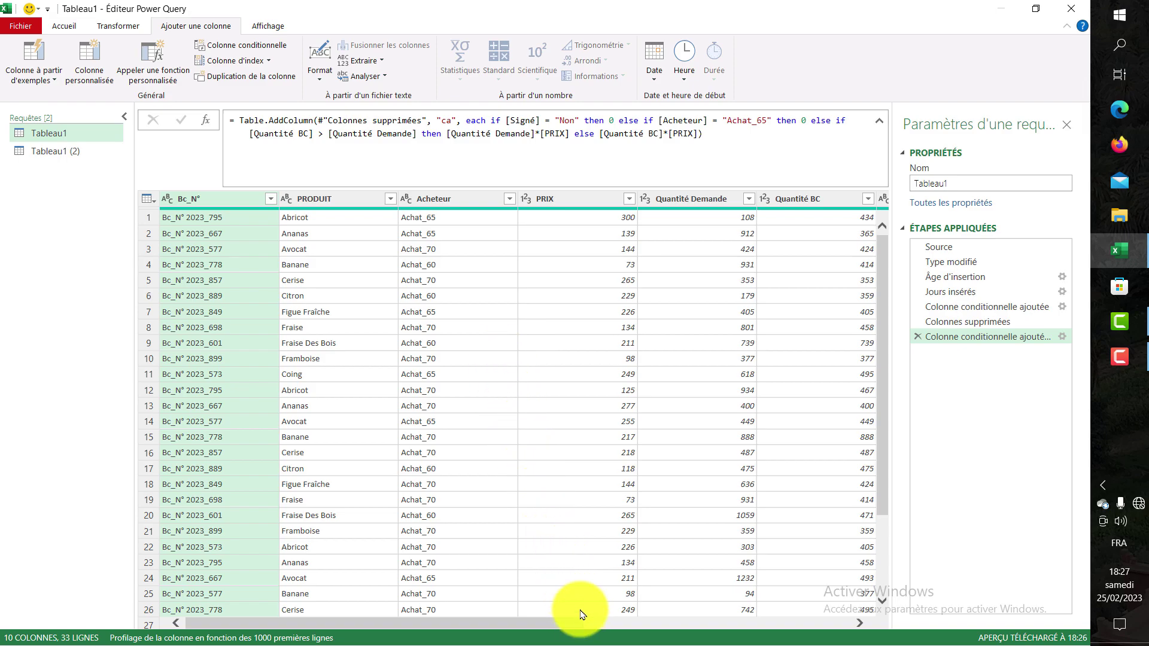
drag(544, 622, 816, 618)
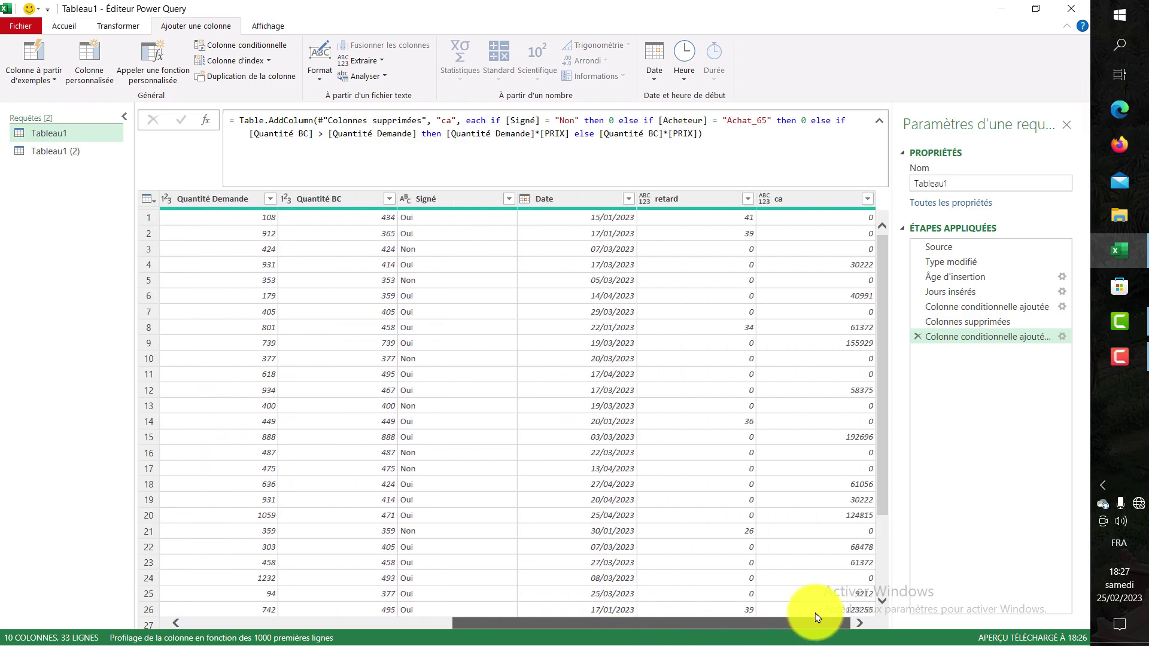
click(798, 205)
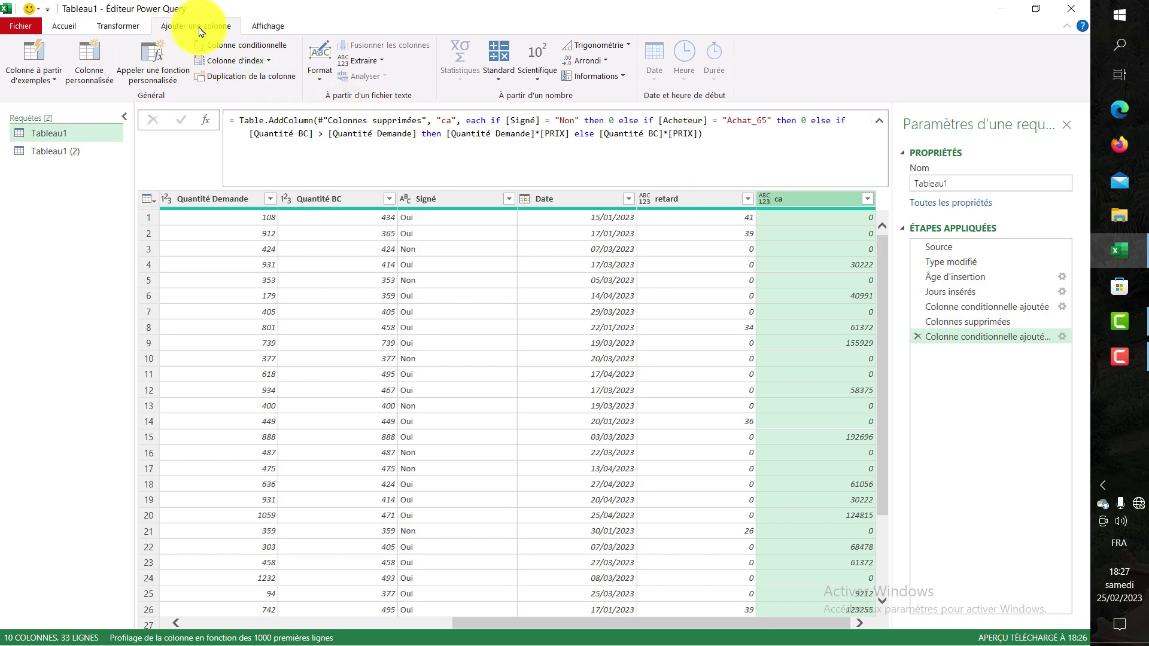
click(500, 87)
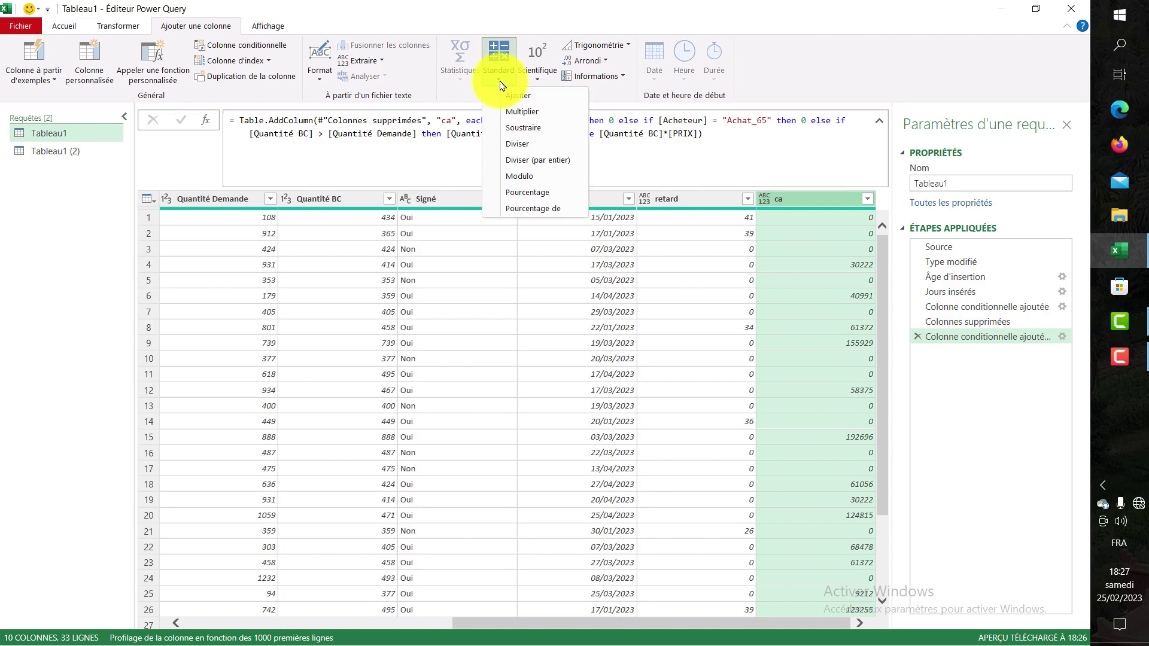
click(520, 114)
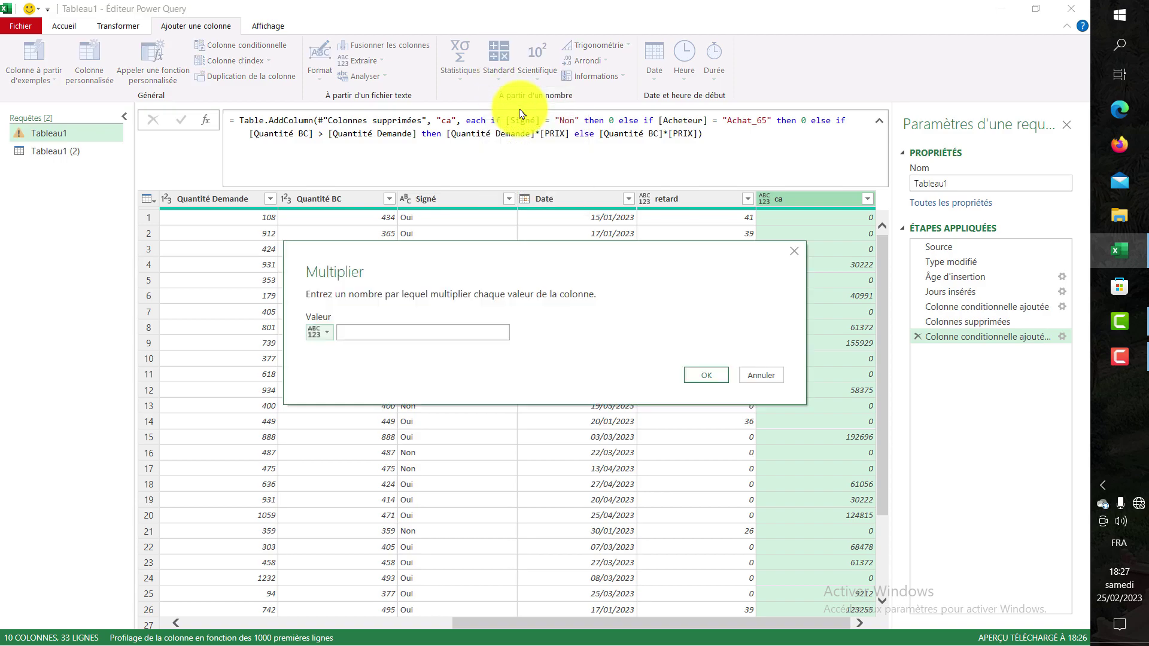
click(327, 333)
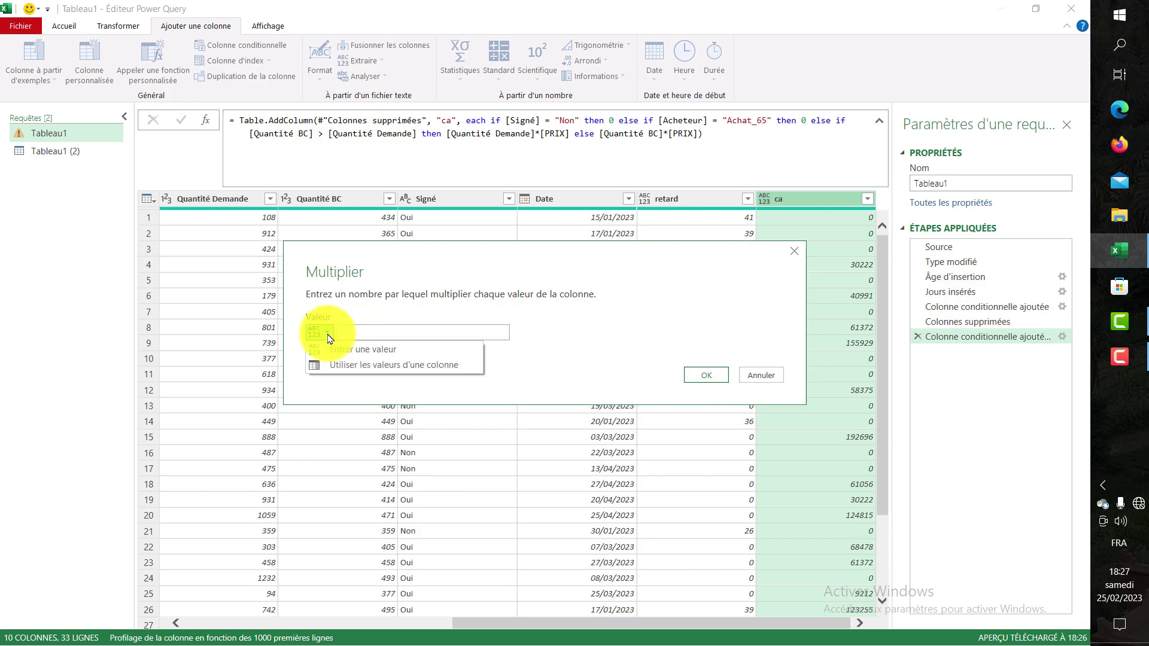
click(359, 364)
click(496, 335)
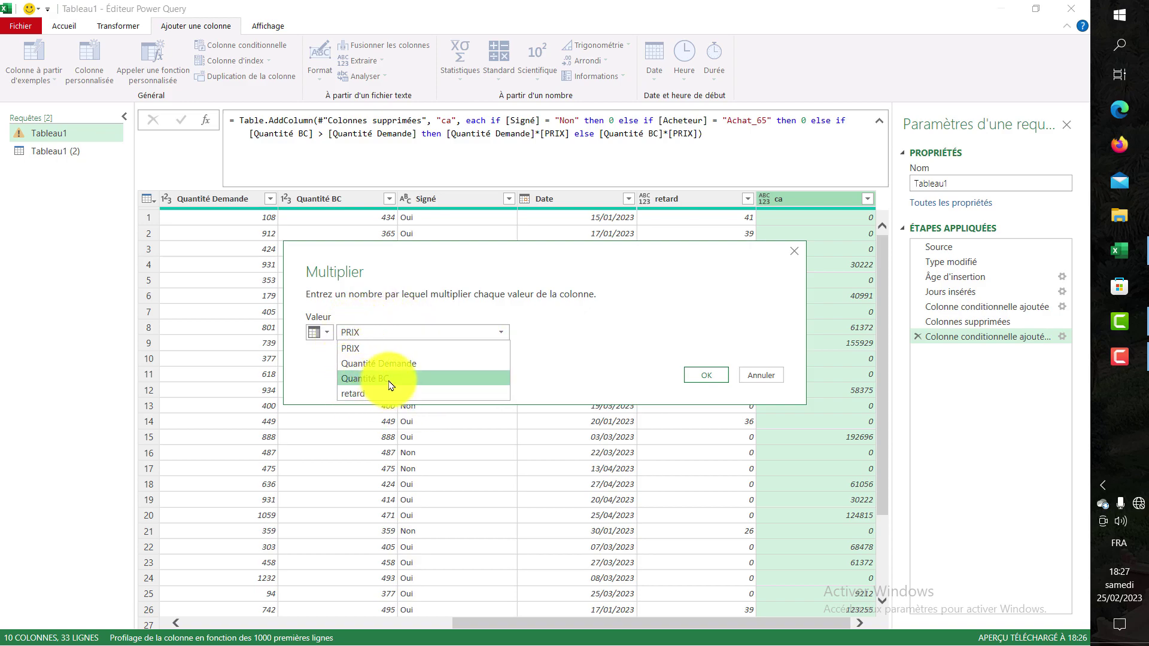
click(753, 375)
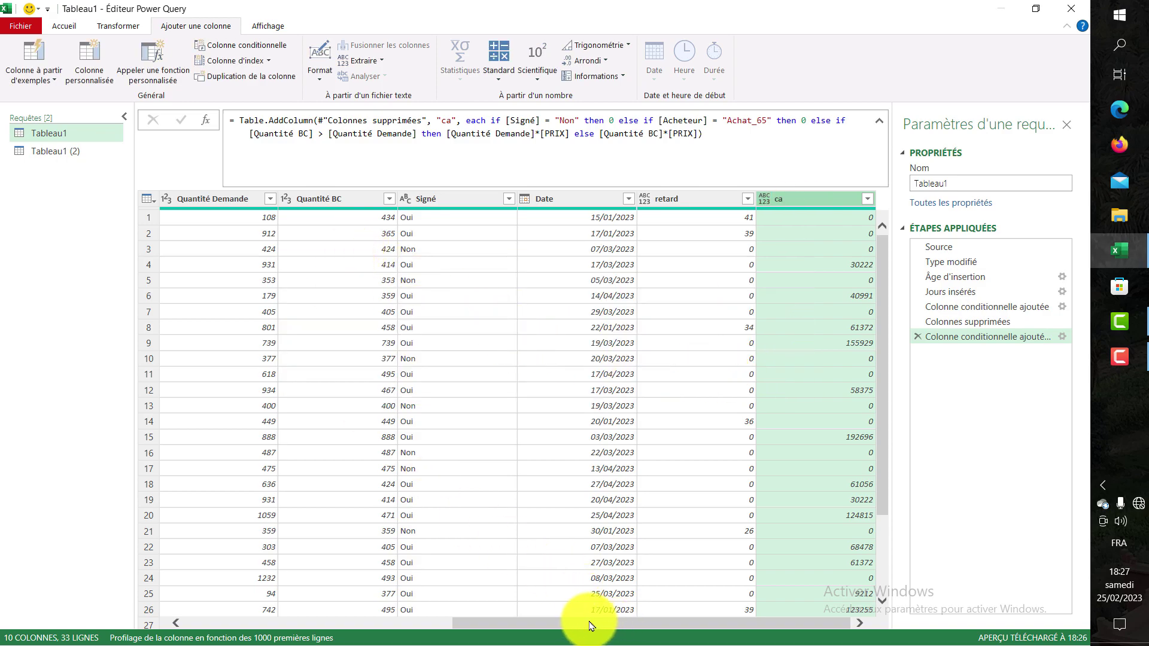
drag(590, 623, 423, 623)
click(386, 203)
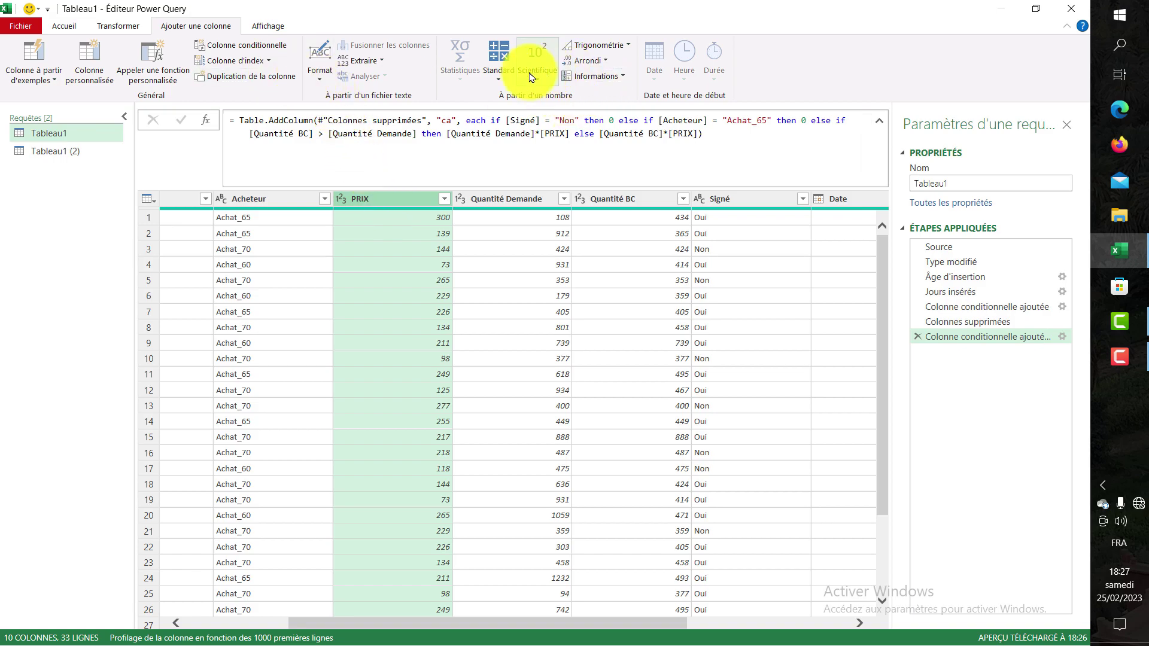
- Multiply PRIX by the Quantité BC column into a new column renamed 'bc x prix'
click(501, 84)
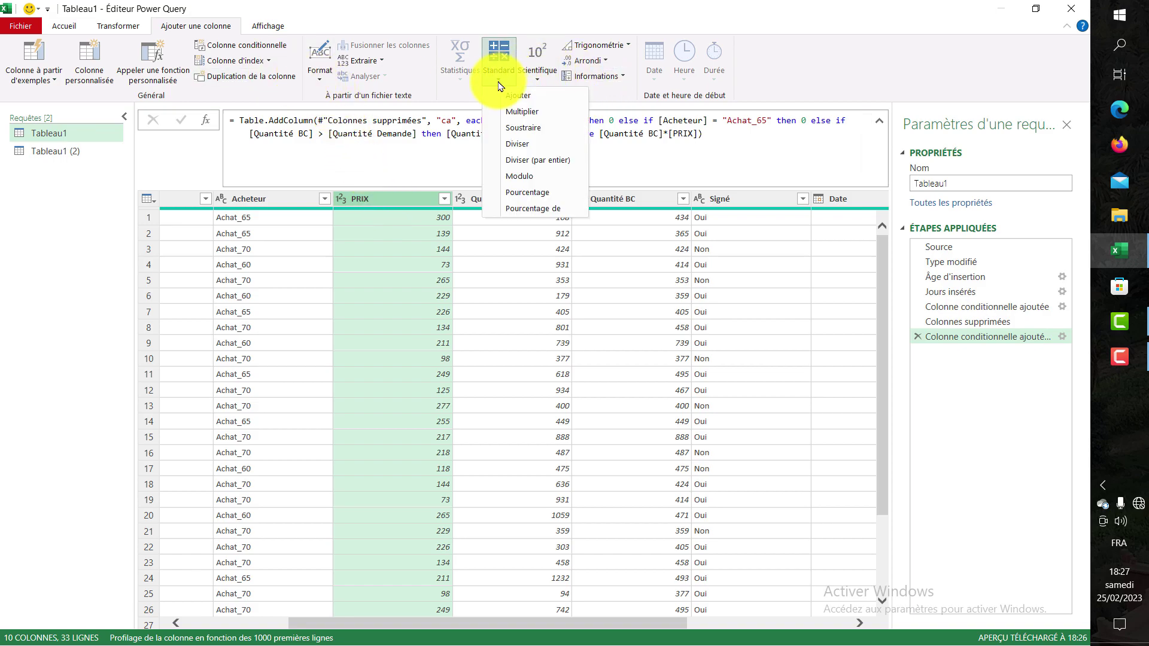
click(513, 115)
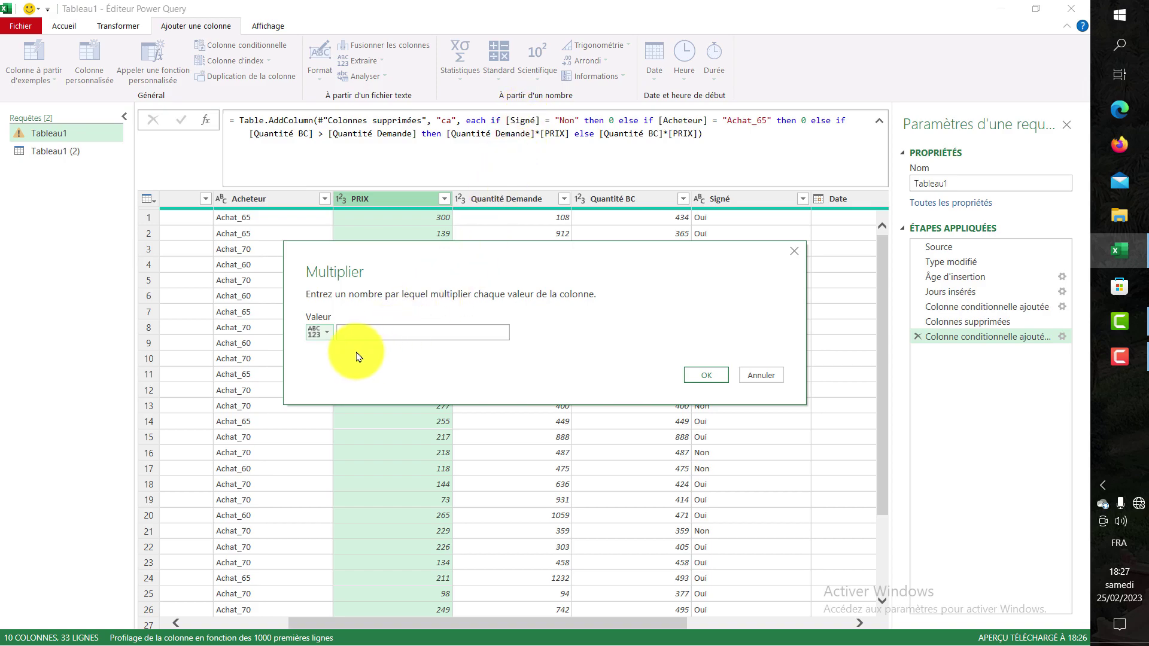
click(327, 336)
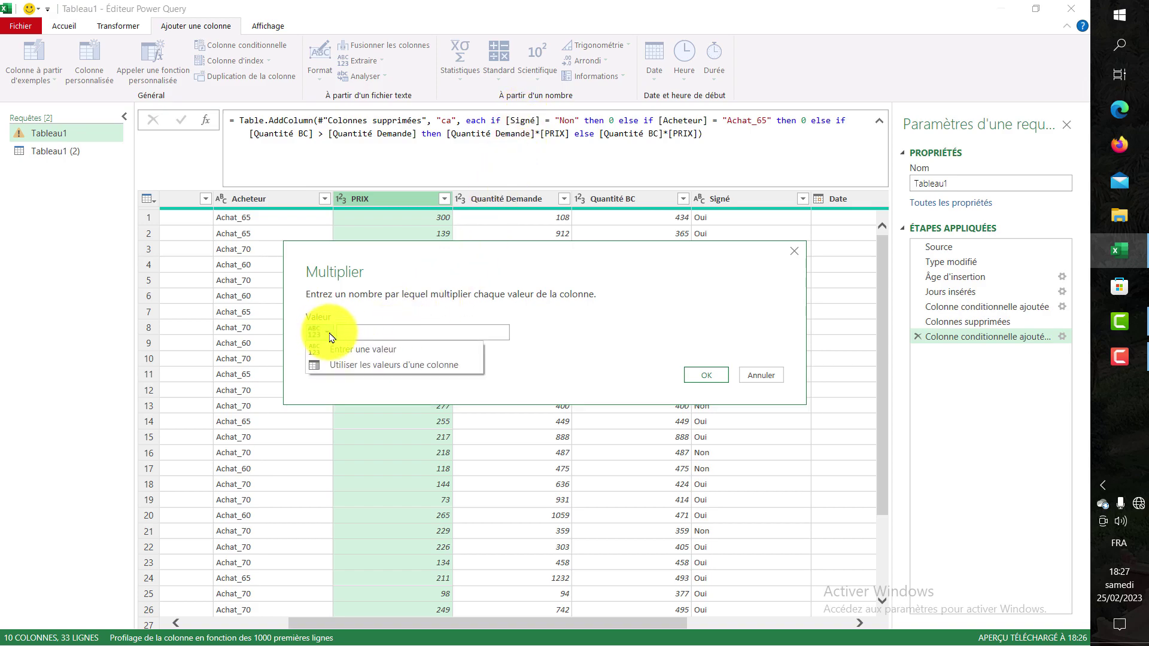
click(350, 367)
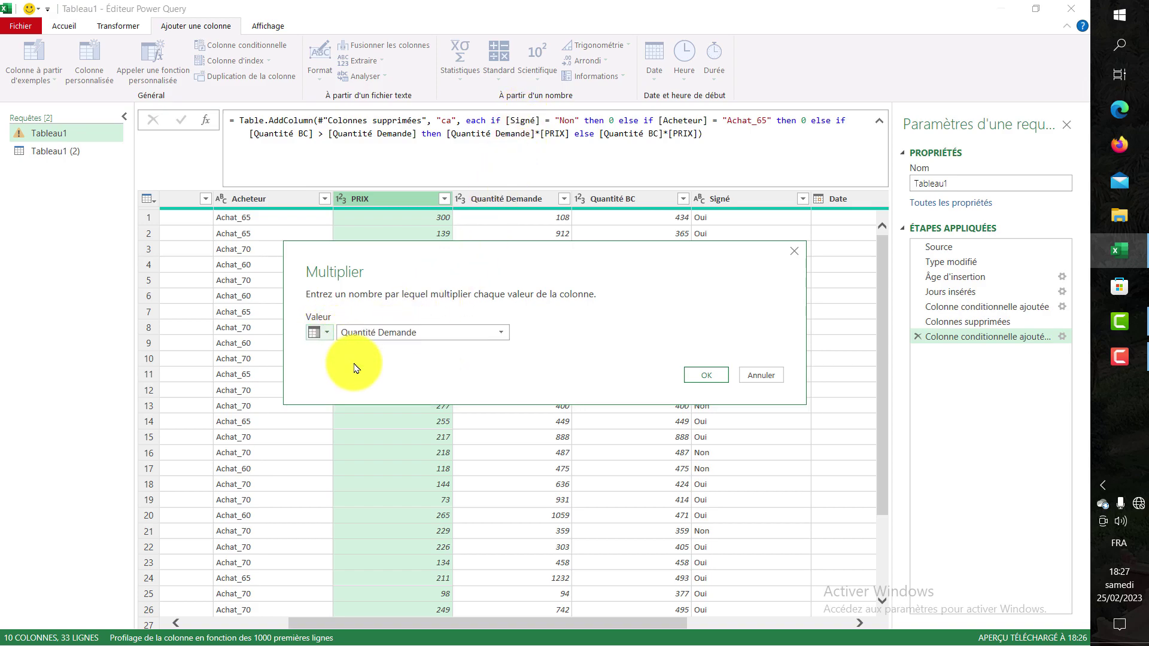
click(493, 333)
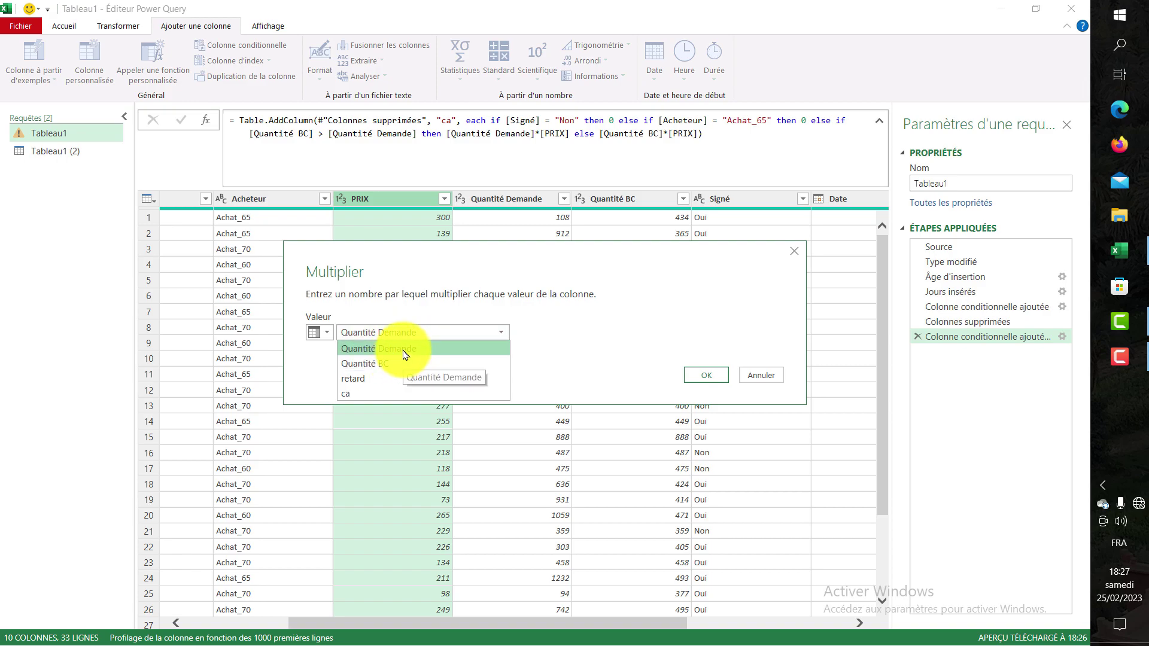
click(372, 363)
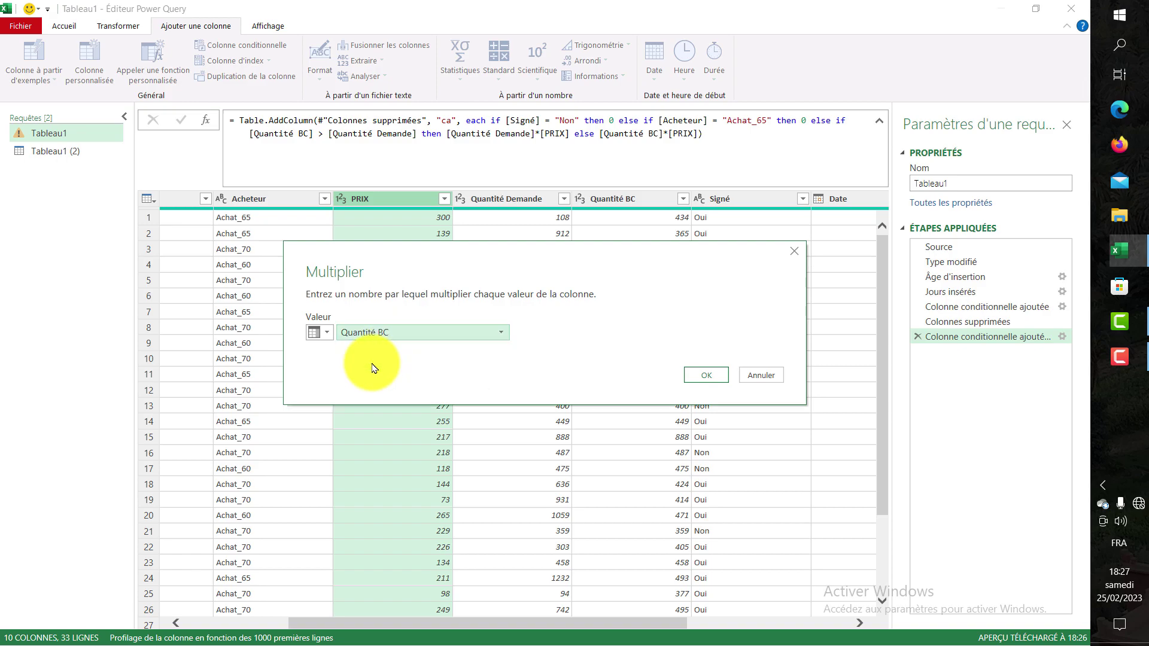
click(695, 377)
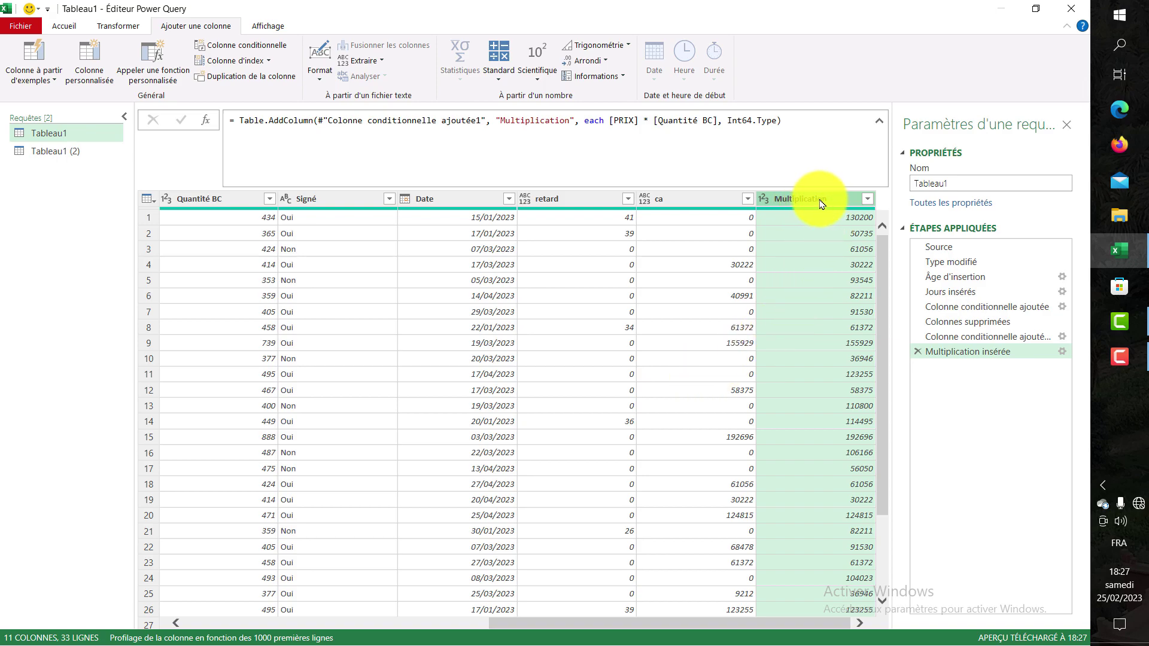
double_click(819, 204)
text(bc x prix)
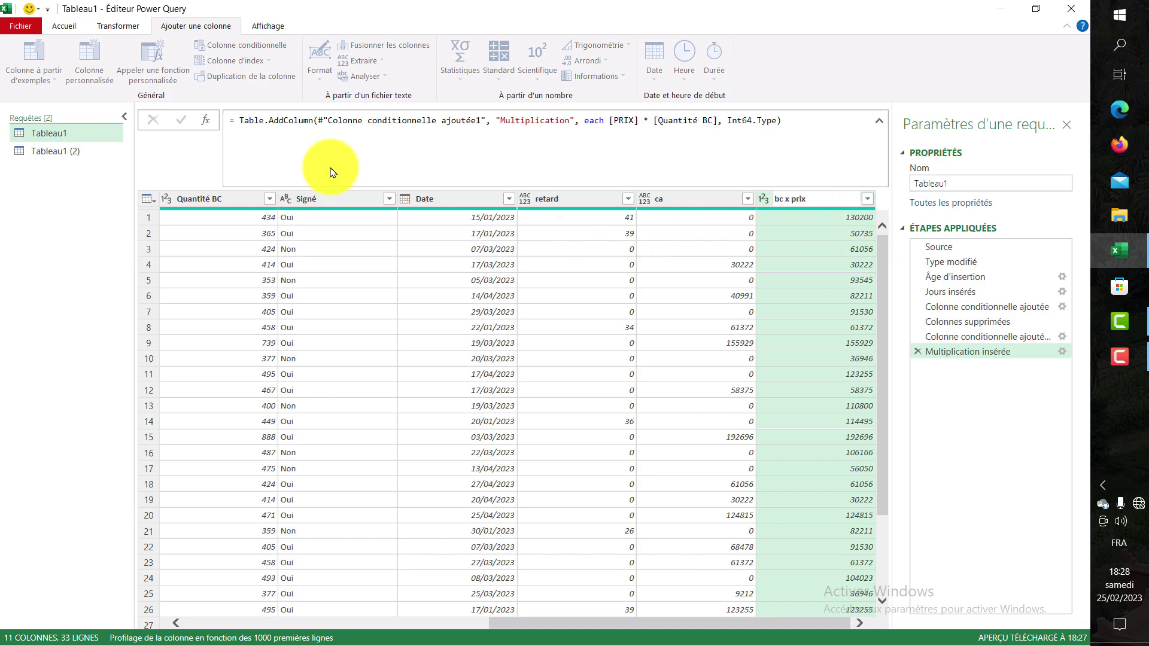
click(653, 320)
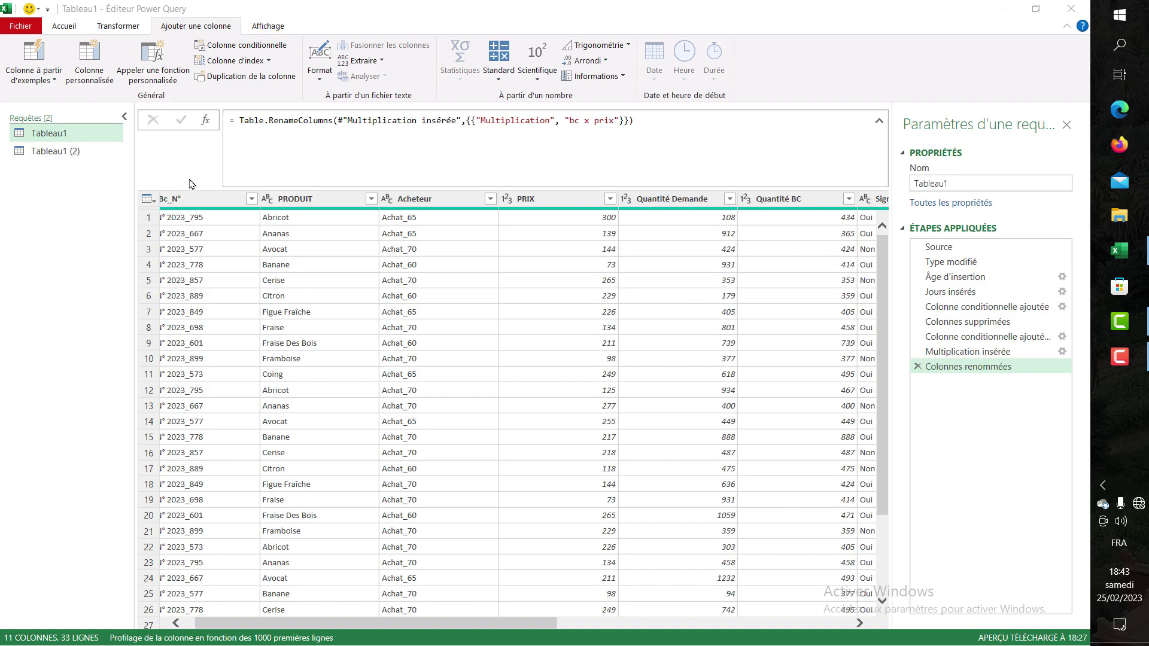
- Close and load the queries, placing the second query as a table on a new worksheet
click(22, 27)
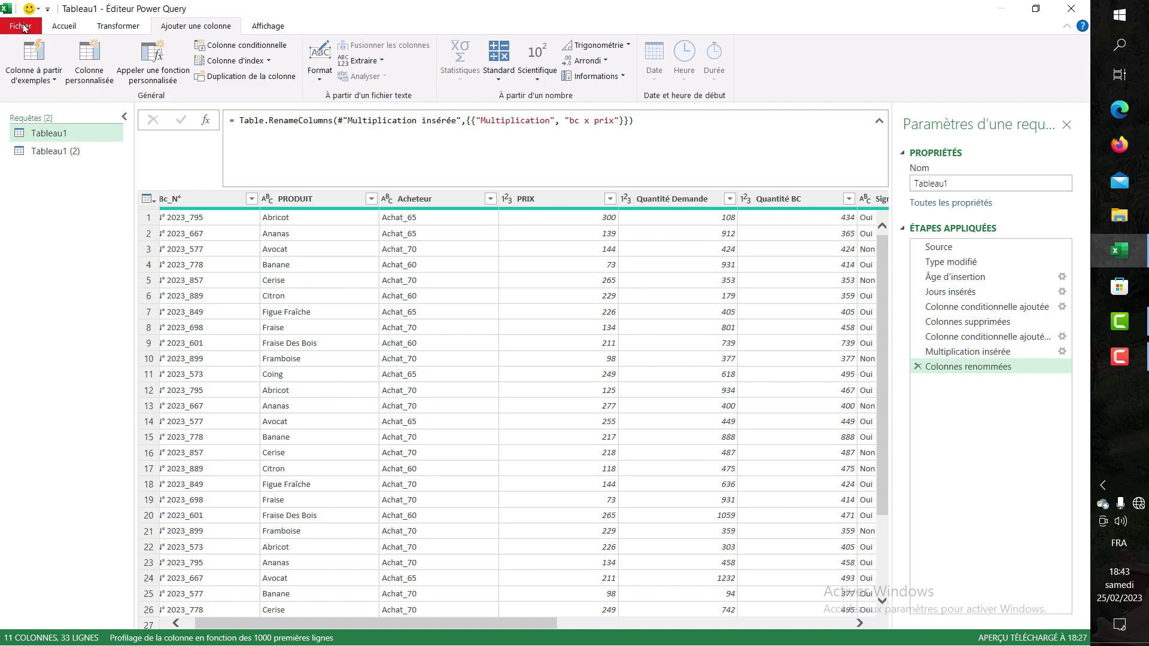
click(25, 27)
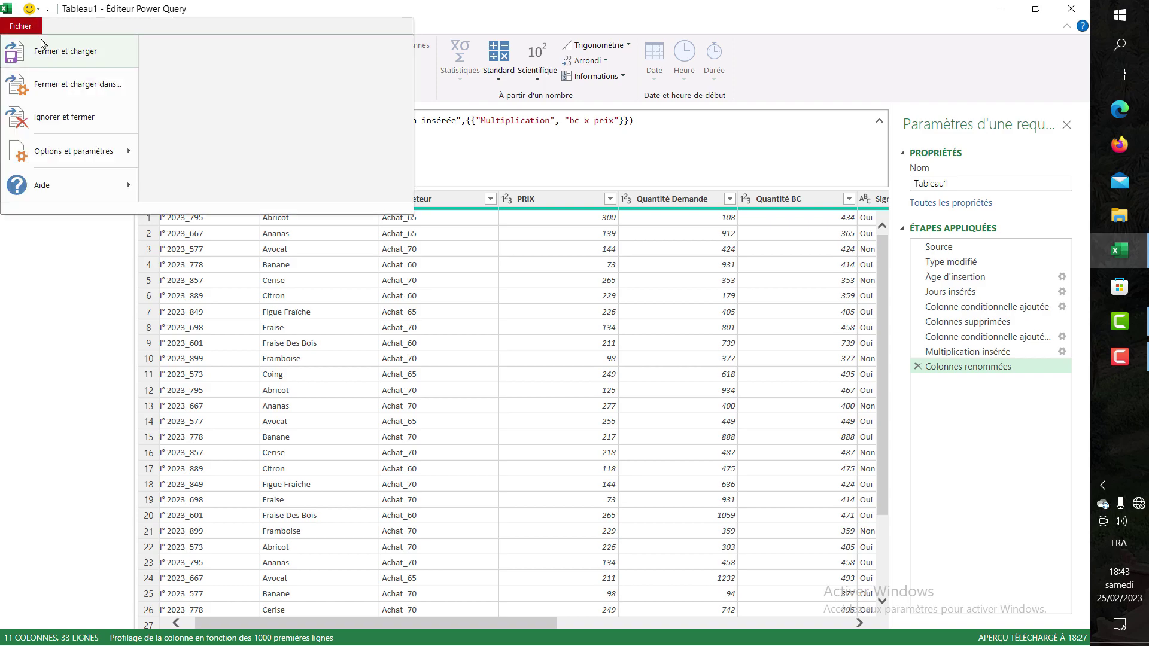
click(50, 65)
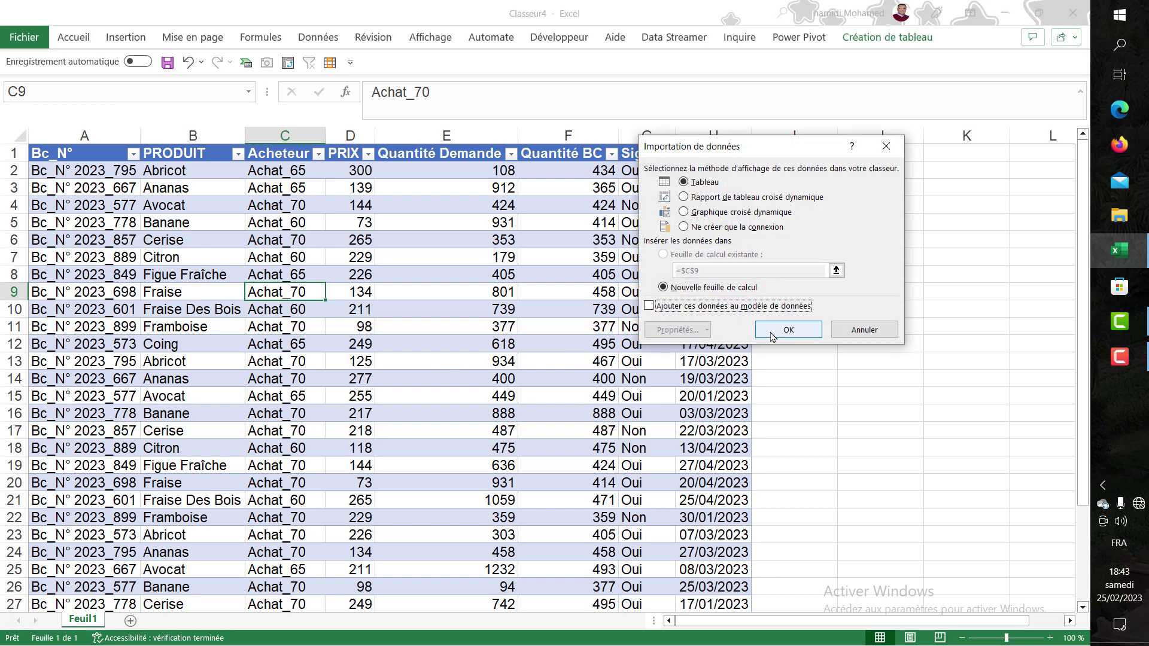
click(772, 331)
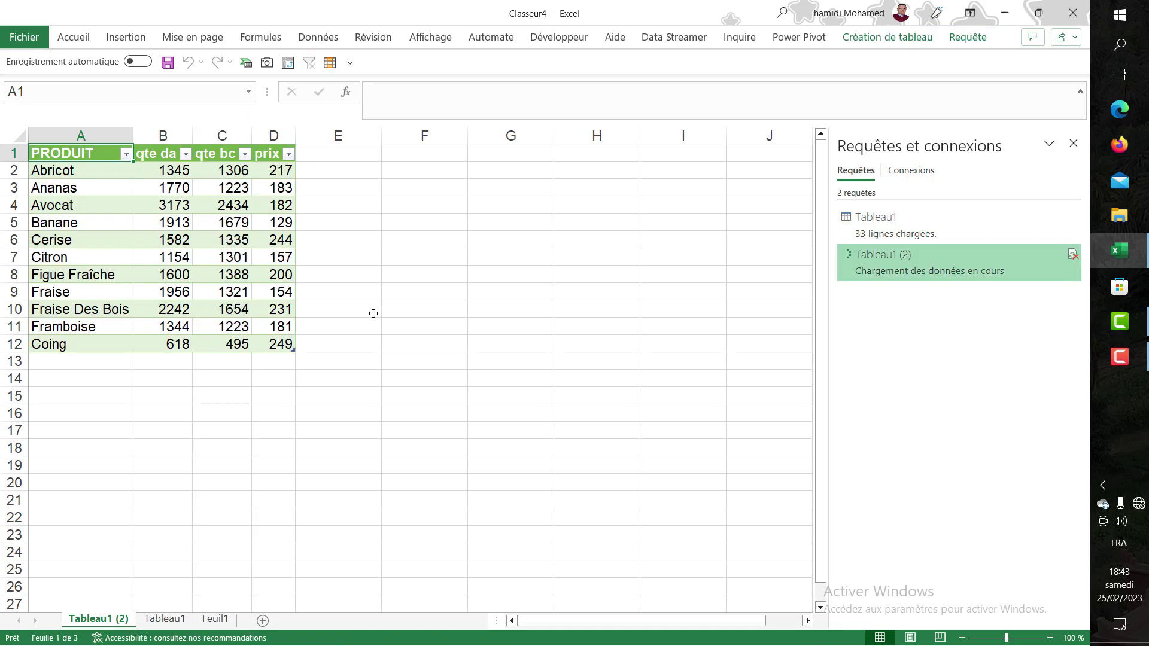
- Close the Queries & Connections pane and review the Tableau1 and Tableau1 (2) sheets
click(176, 622)
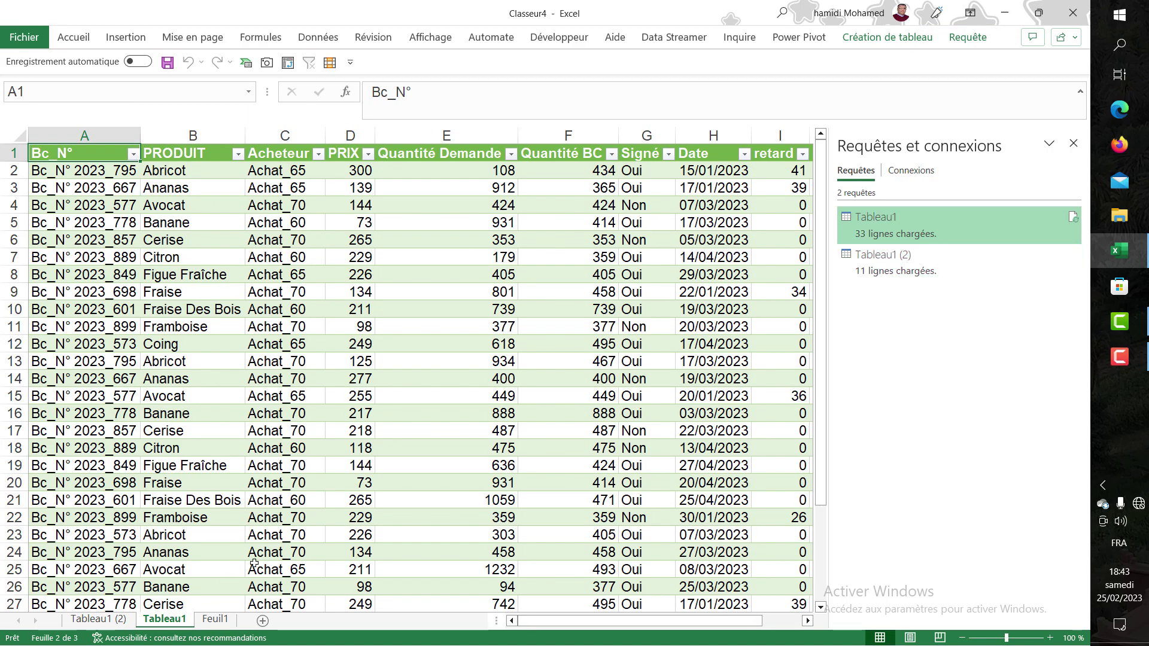
click(1074, 144)
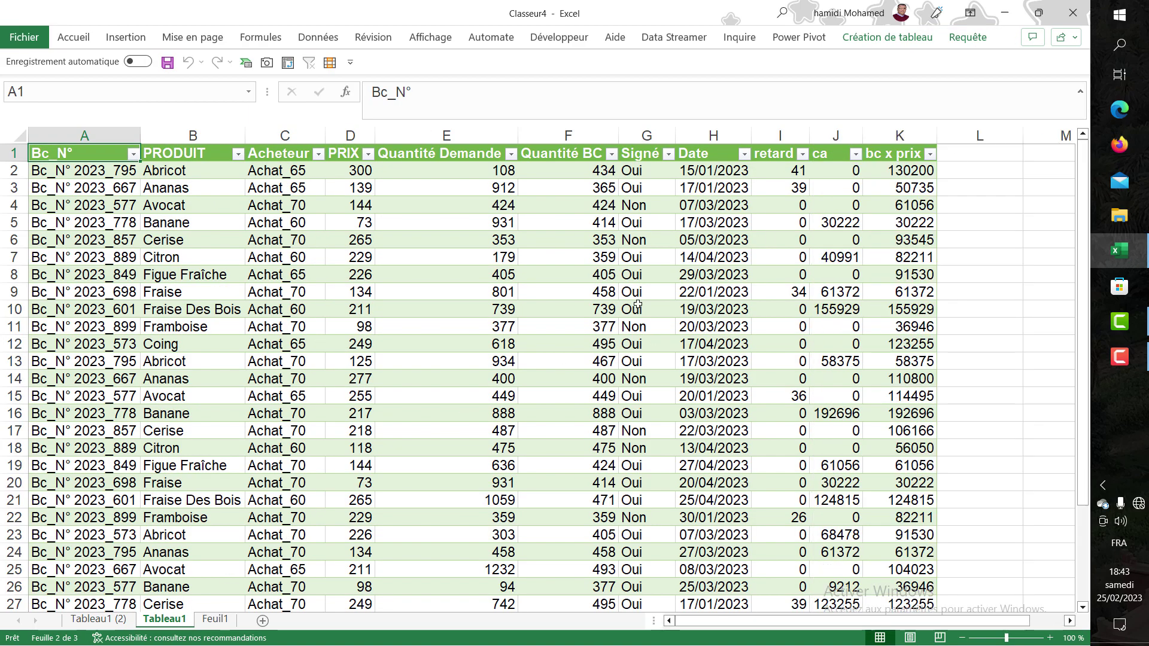
scroll(155, 486, down, 4)
scroll(155, 486, up, 2)
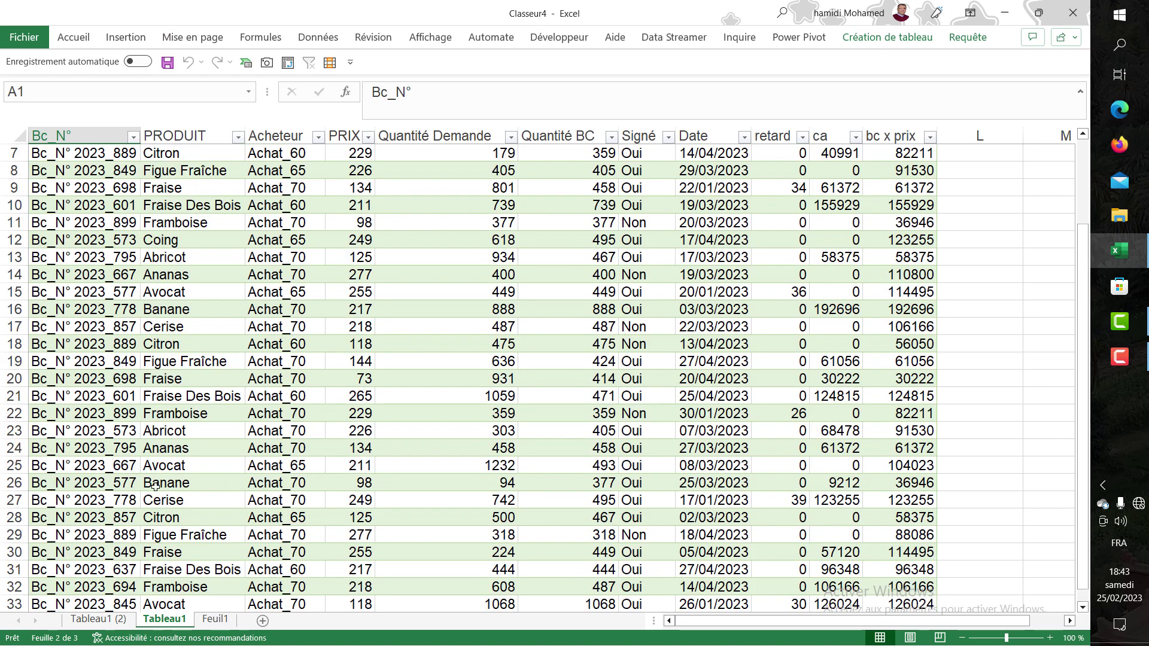
click(99, 620)
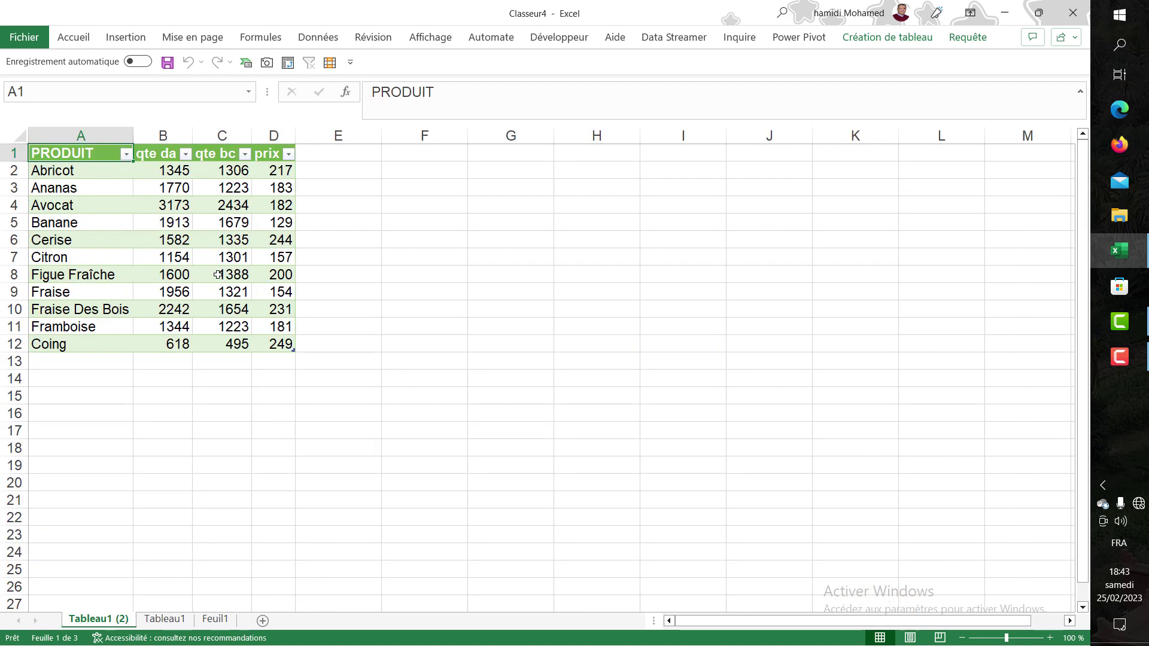
click(165, 619)
scroll(734, 277, up, 2)
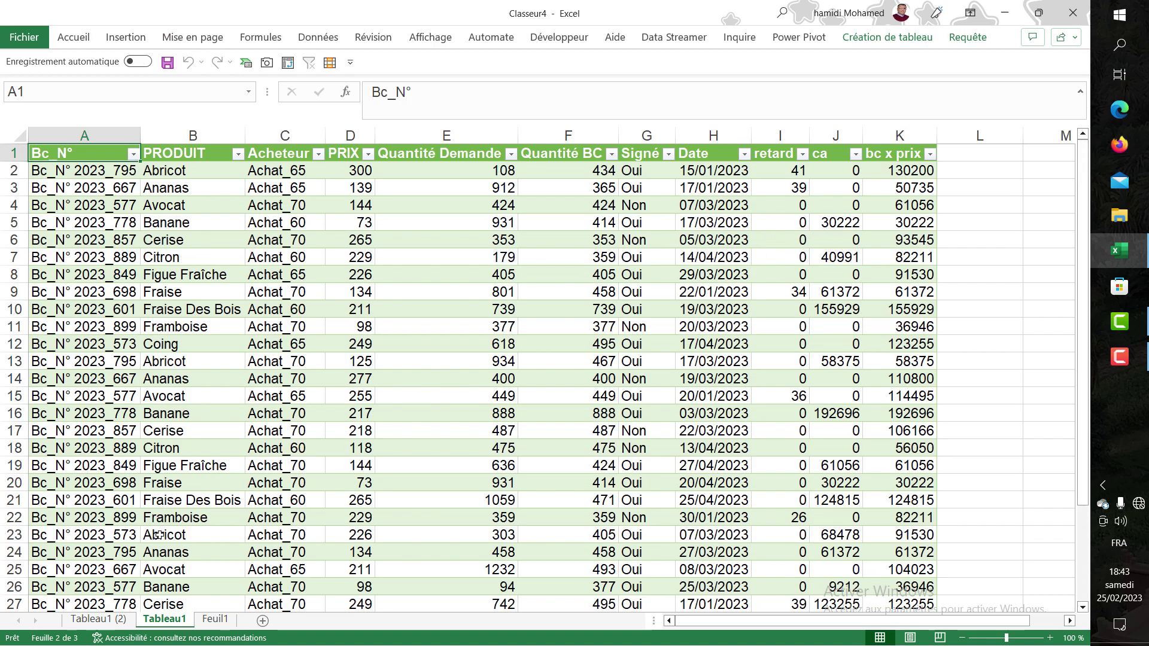
scroll(113, 618, down, 1)
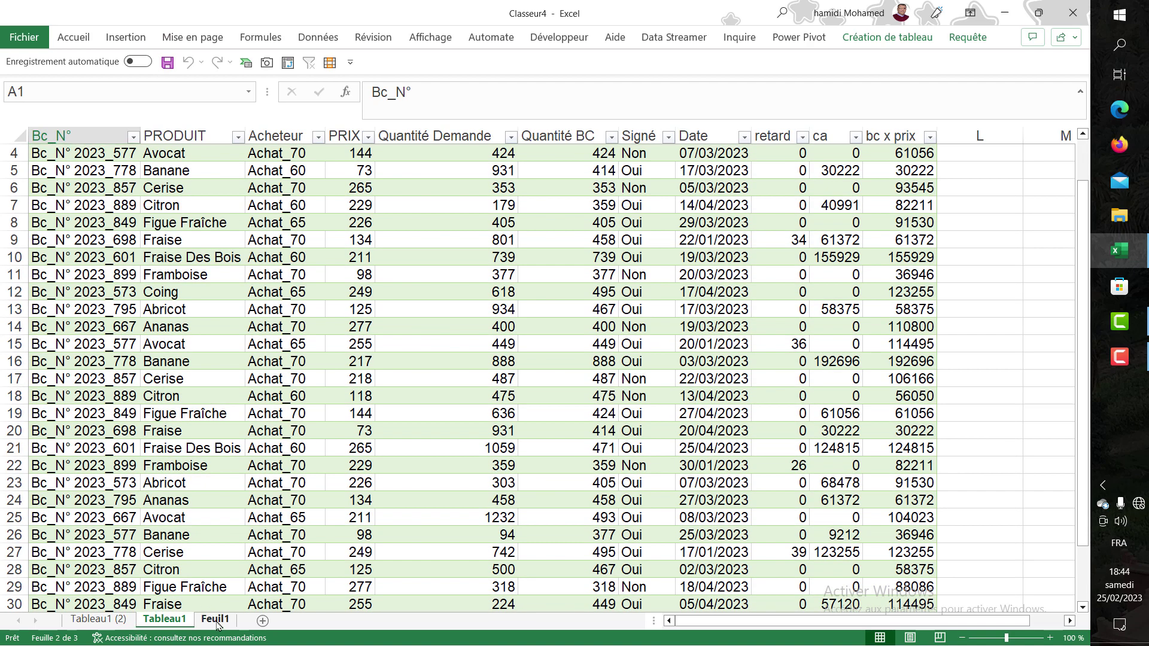
- Copy the order rows on Feuil1 and paste them twice below the table, the second time at A65
click(216, 620)
drag(96, 226, 697, 500)
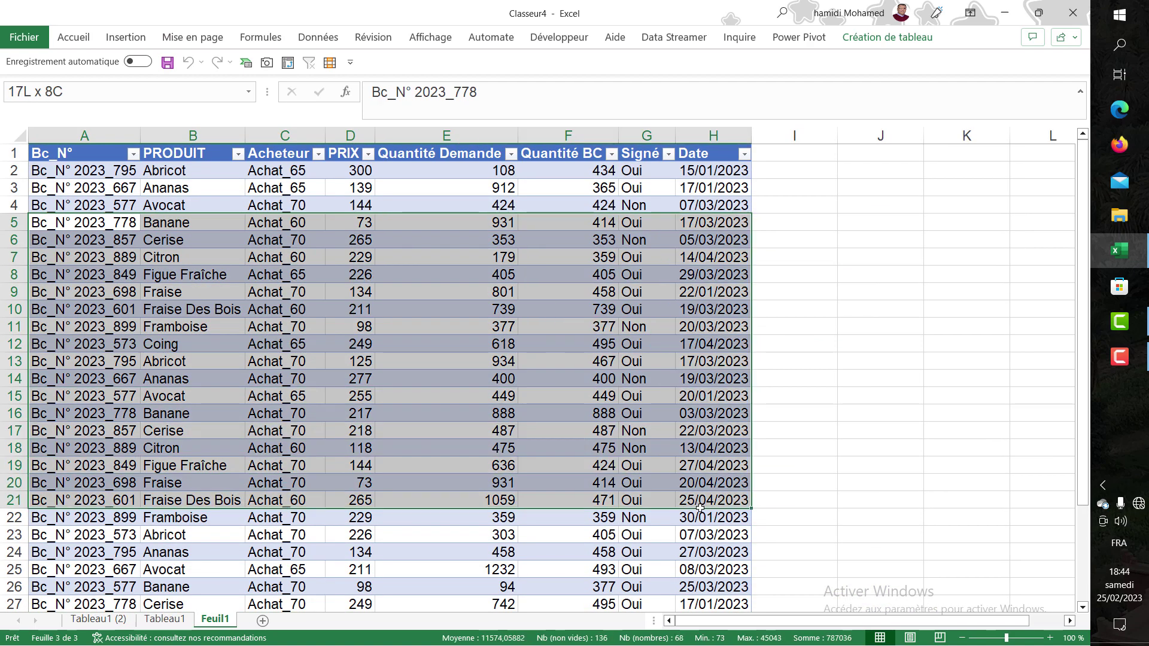
scroll(692, 439, down, 5)
shift+click(726, 469)
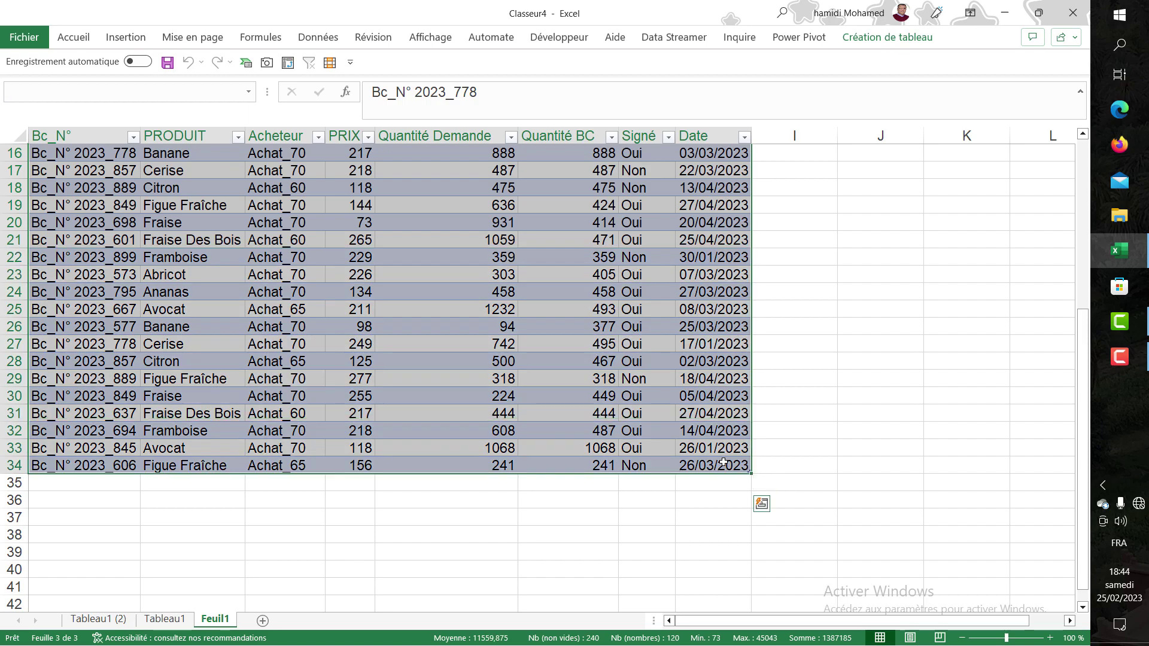
key(ctrl+c)
key(ctrl+v)
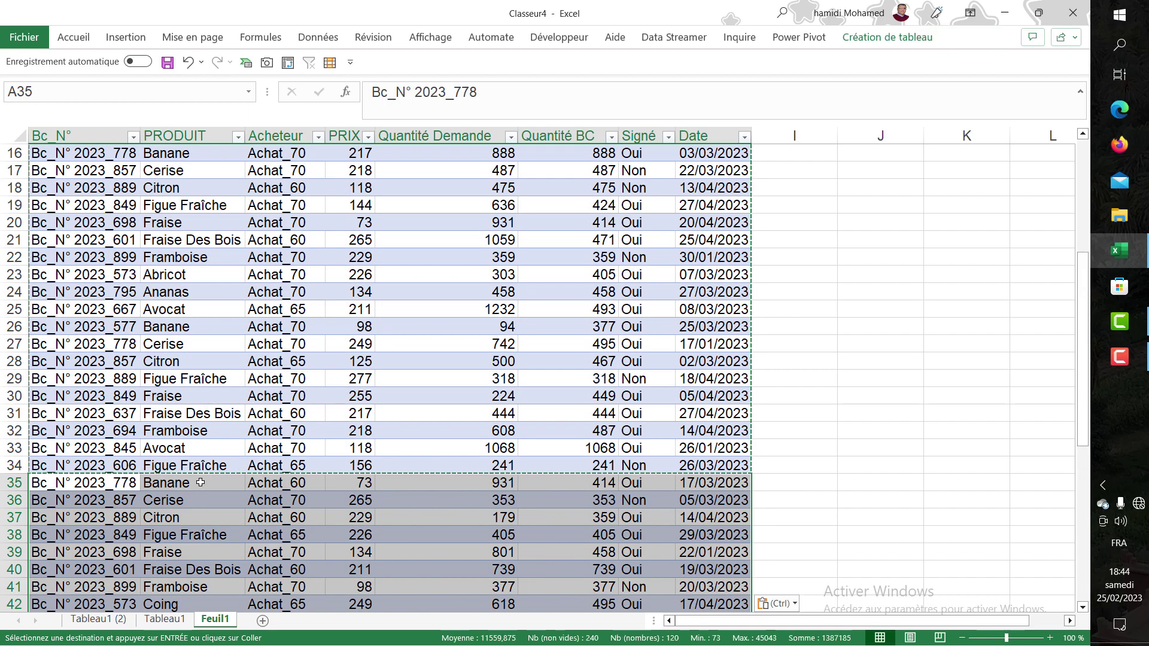
scroll(176, 482, down, 5)
scroll(102, 539, down, 4)
click(89, 531)
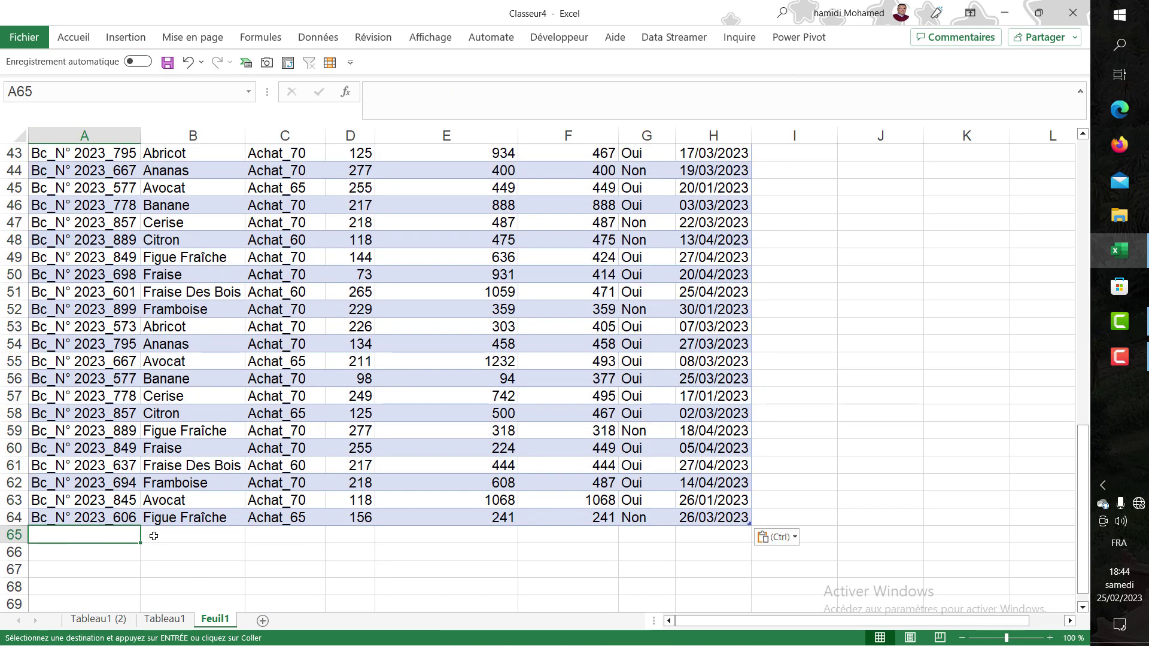
key(ctrl+v)
- Refresh the Tableau1 (2) summary and the Tableau1 order table to include the new rows
click(90, 620)
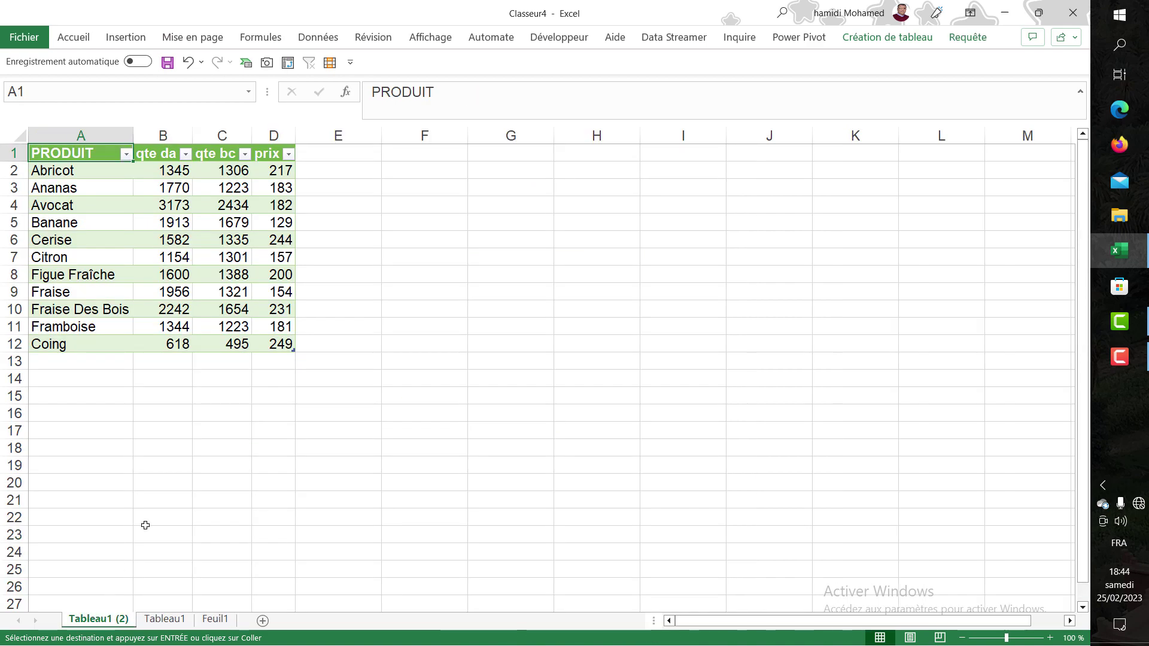
right_click(167, 190)
click(223, 325)
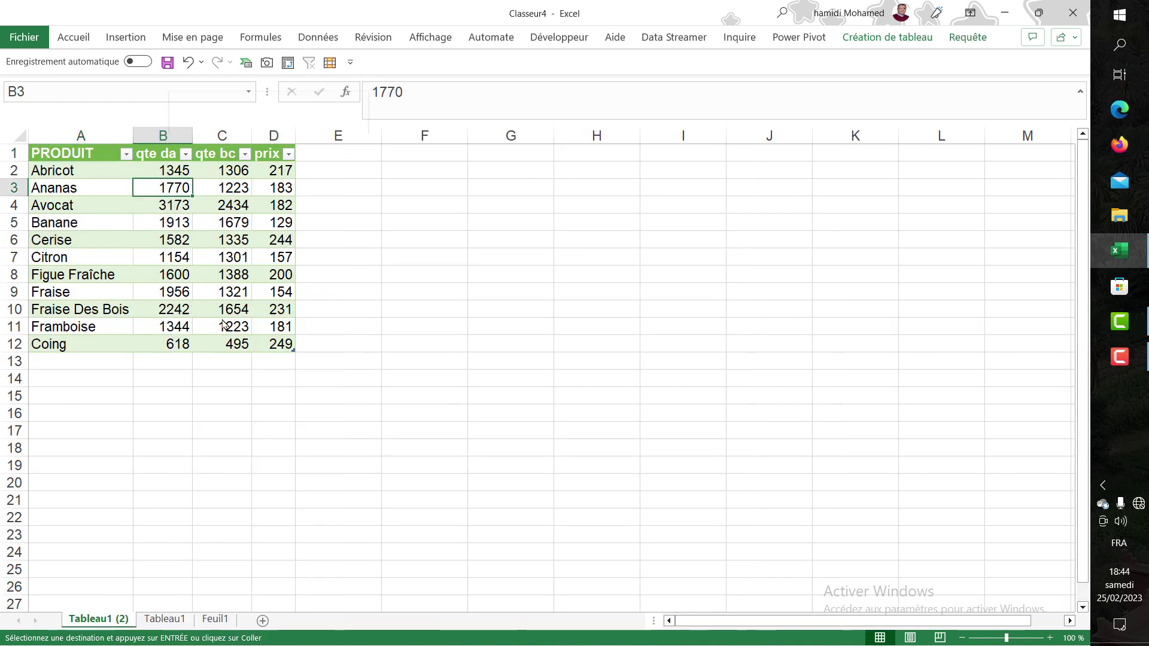
click(170, 619)
right_click(399, 239)
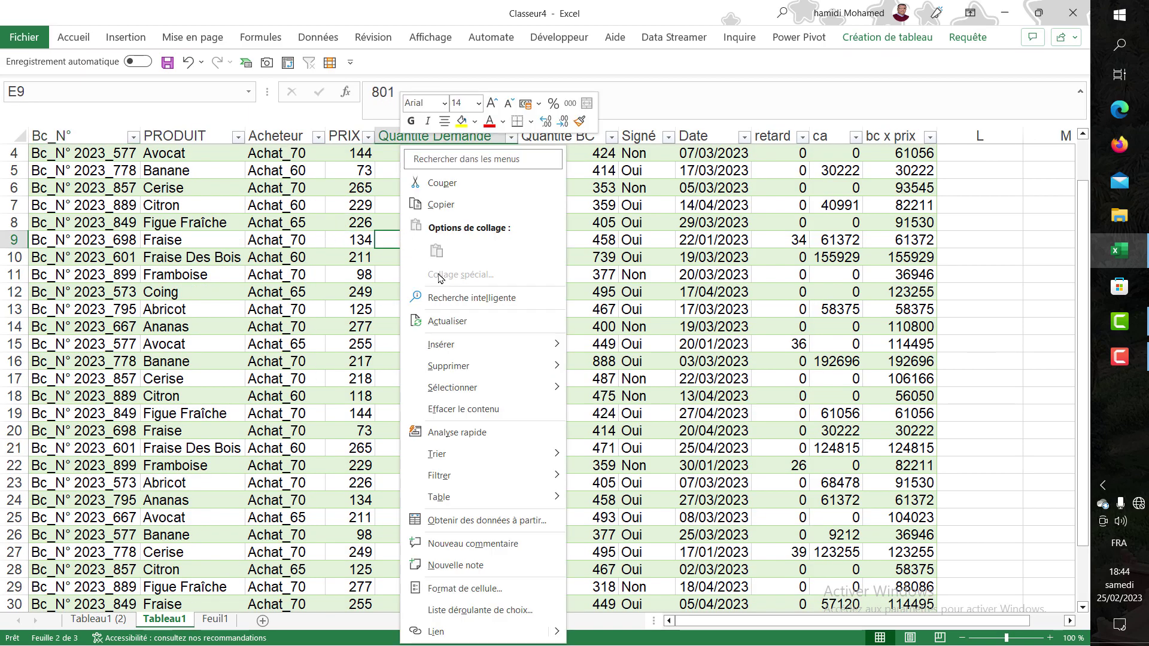
click(450, 322)
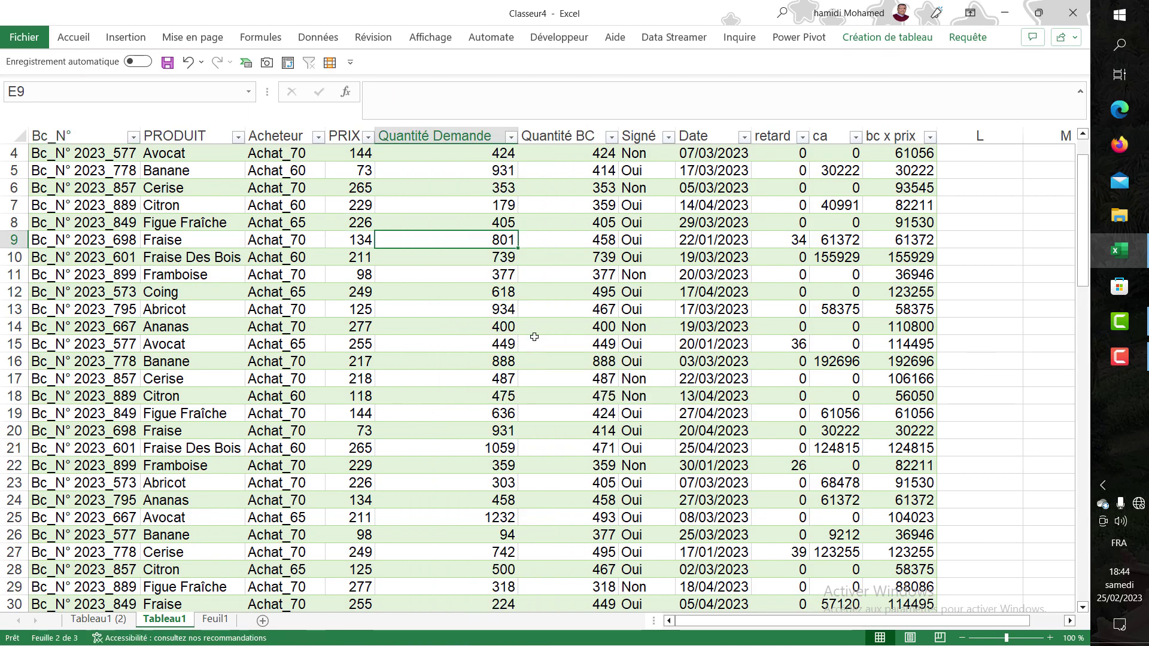
scroll(656, 315, down, 4)
scroll(659, 315, down, 7)
scroll(538, 308, down, 7)
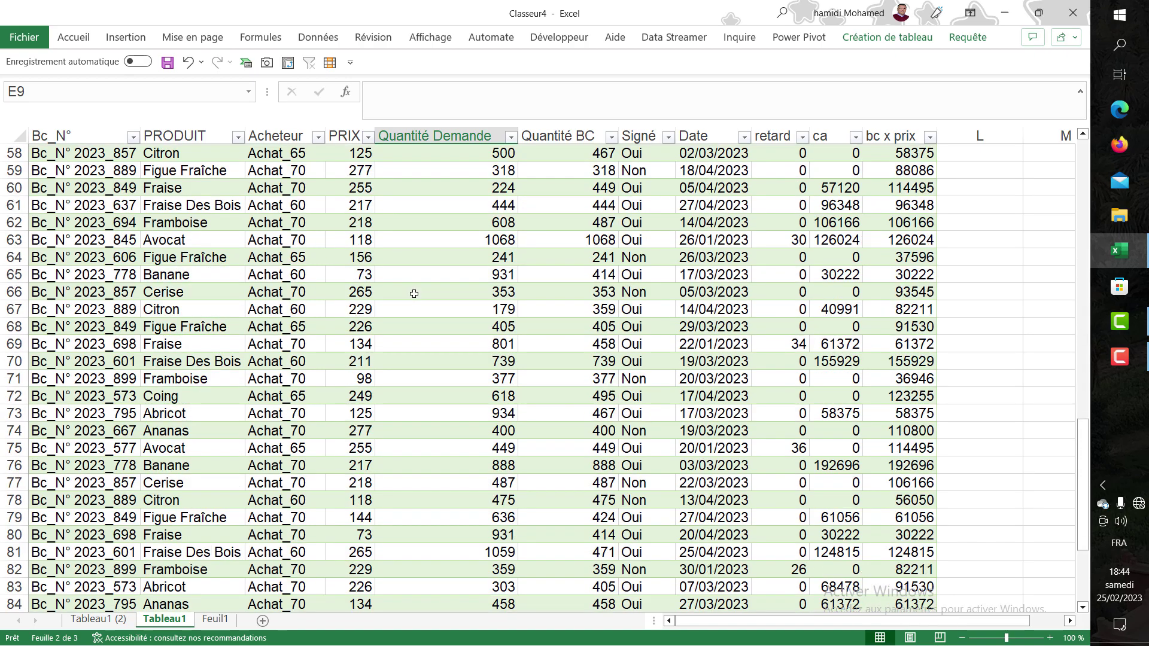
scroll(469, 308, down, 8)
scroll(469, 307, up, 4)
scroll(469, 308, up, 4)
scroll(339, 411, up, 6)
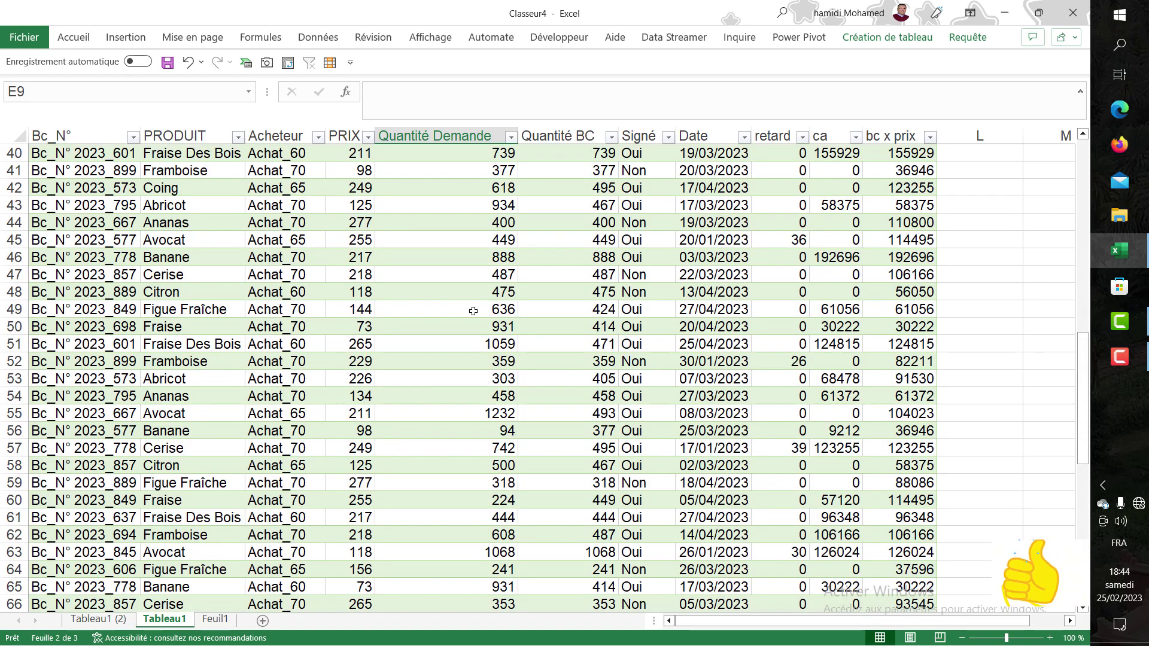
scroll(339, 411, up, 6)
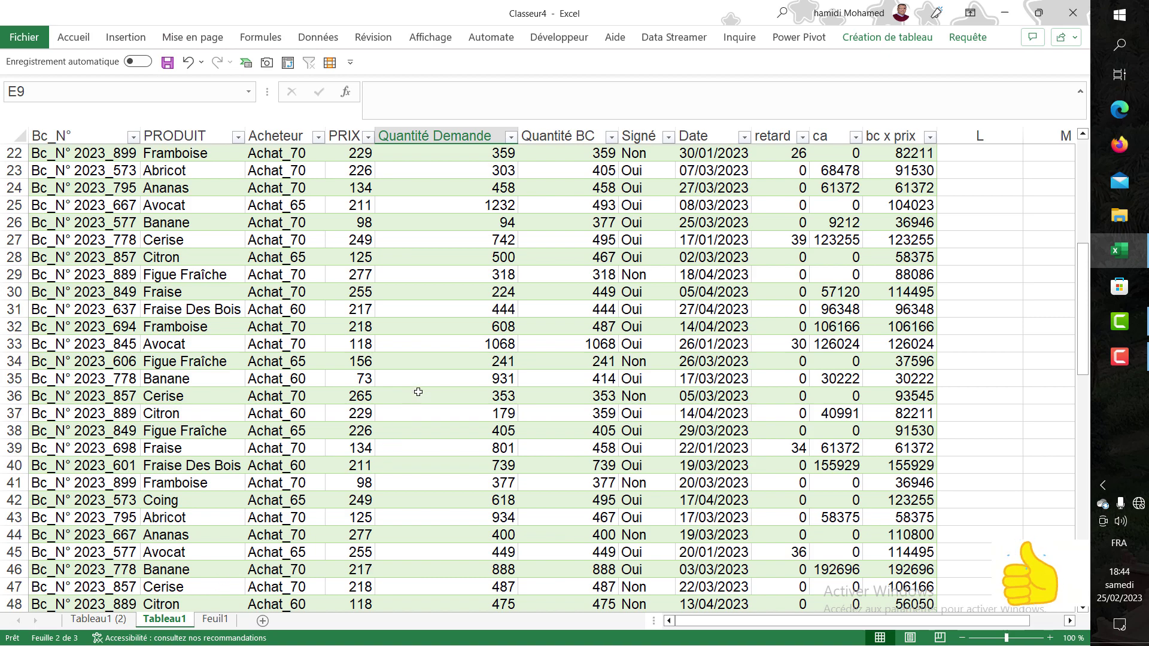